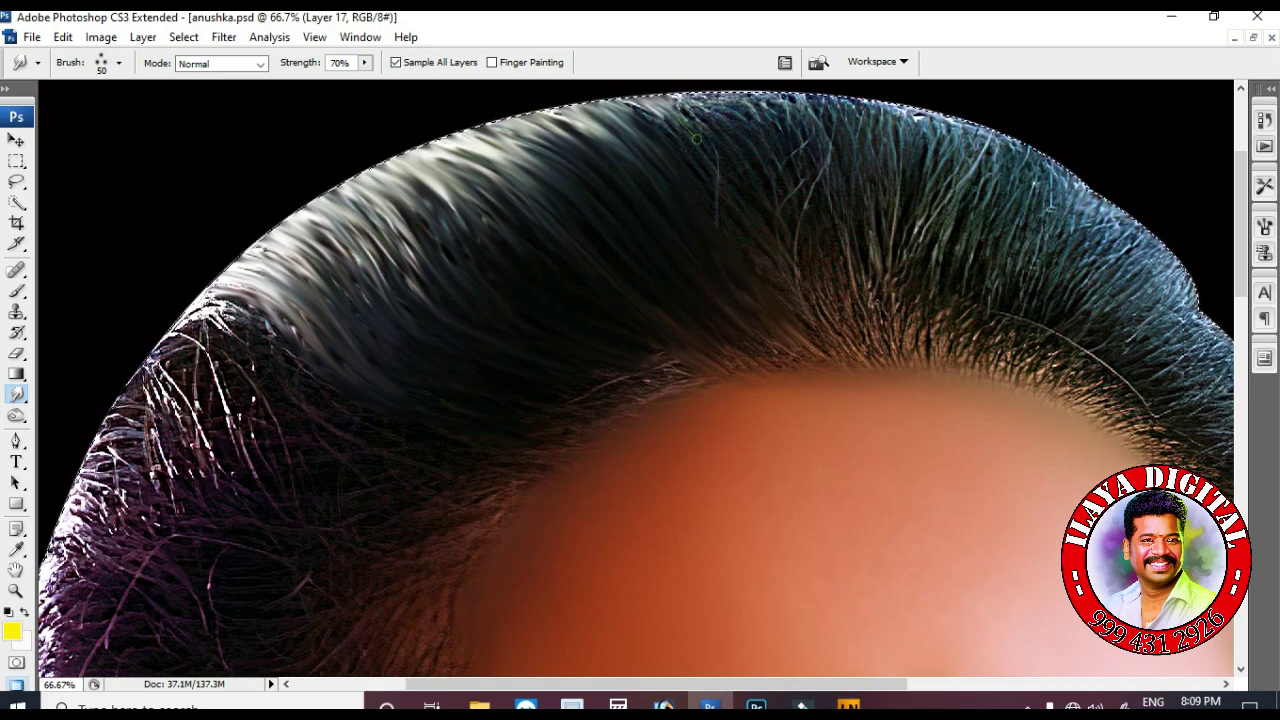
# Smudge the hair across the crown into smooth strands running from the forehead up to the selection edge, with the tool panels hidden.
pyautogui.scroll(1, 665, 118)
pyautogui.scroll(2, 715, 140)
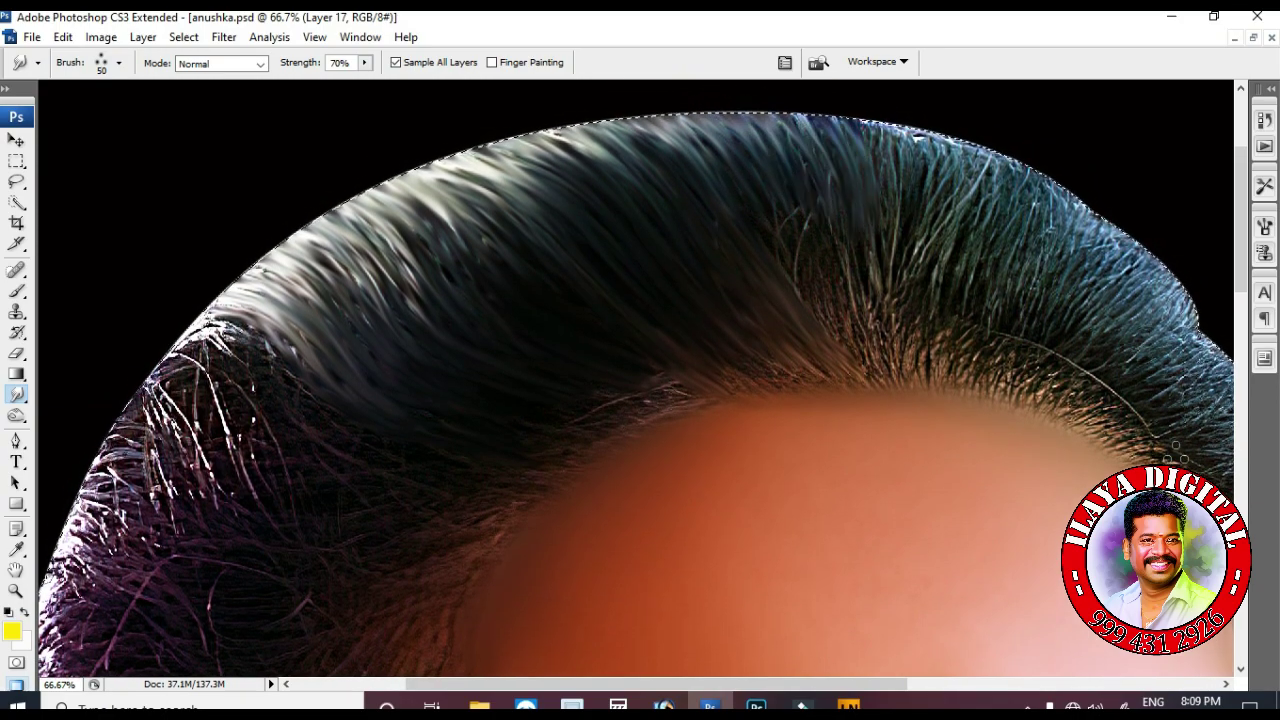
pyautogui.press('Tab')
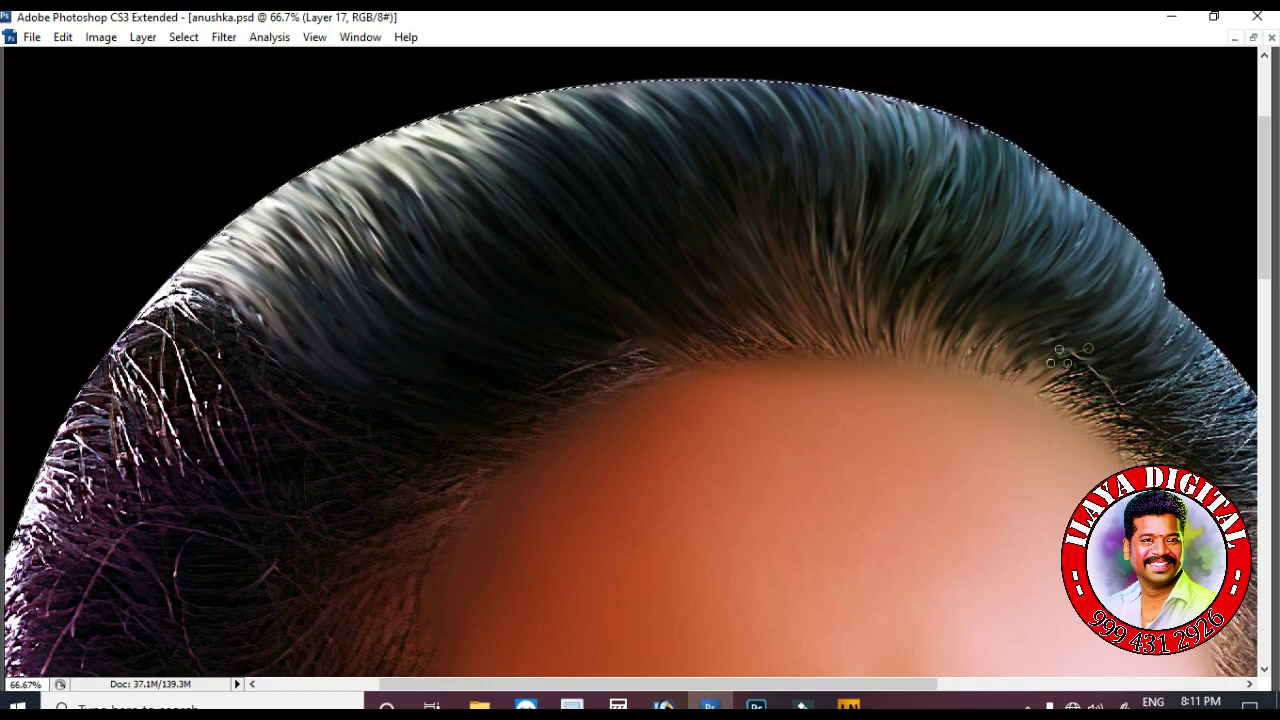
# Smudge the rough hair at the upper right temple into curved strands reaching from the hairline to the head's outer edge.
pyautogui.hotkey('ctrl', '+')
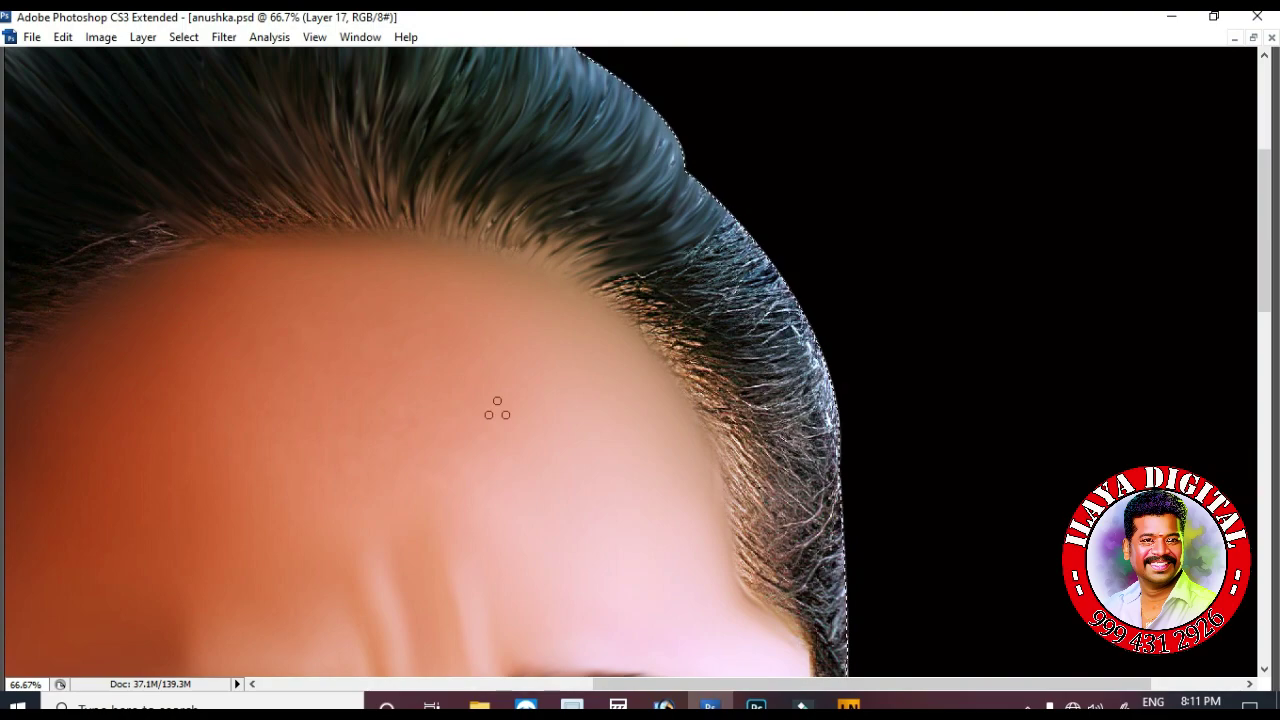
pyautogui.hotkey('ctrl', '+')
pyautogui.scroll(3, 640, 360)
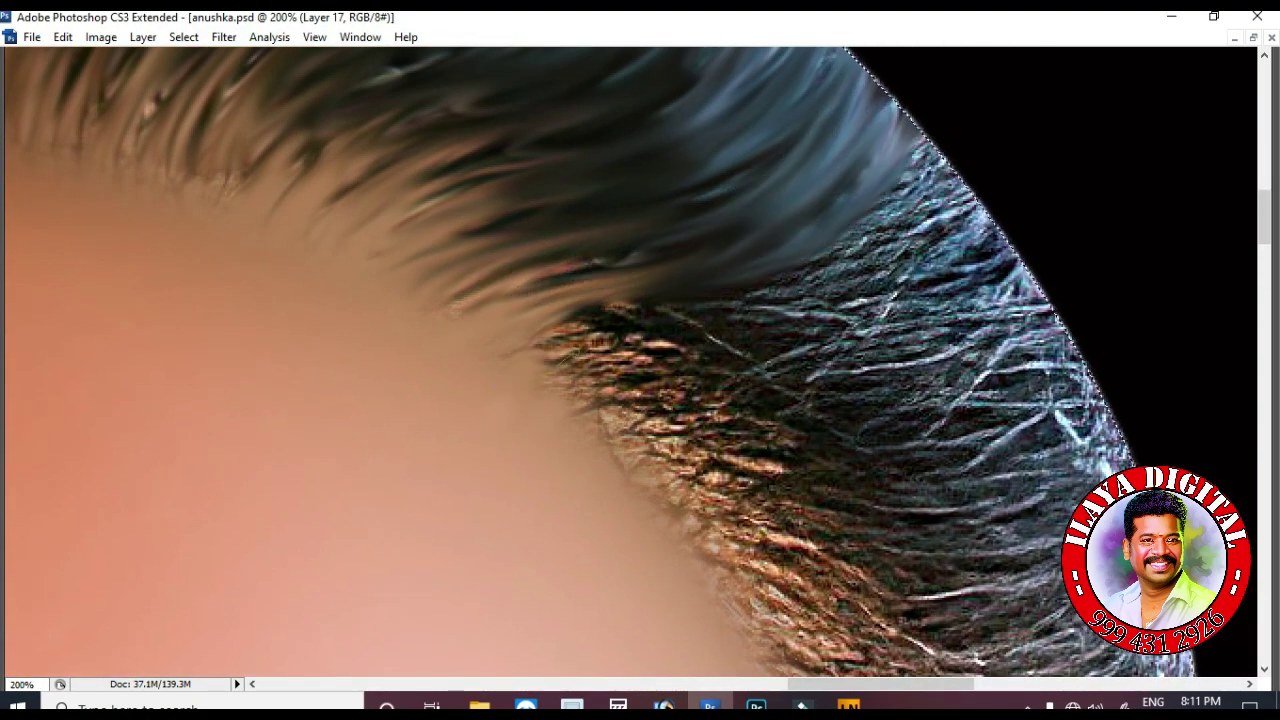
pyautogui.moveTo(848, 255)
pyautogui.mouseDown()
pyautogui.moveTo(967, 205)
pyautogui.moveTo(825, 370)
pyautogui.moveTo(654, 499)
pyautogui.moveTo(1064, 239)
pyautogui.moveTo(882, 414)
pyautogui.moveTo(694, 535)
pyautogui.moveTo(953, 180)
pyautogui.mouseUp()
pyautogui.scroll(-6, 953, 180)
pyautogui.moveTo(941, 243)
pyautogui.mouseDown()
pyautogui.moveTo(623, 245)
pyautogui.moveTo(1070, 137)
pyautogui.moveTo(1020, 257)
pyautogui.moveTo(685, 193)
pyautogui.moveTo(981, 125)
pyautogui.moveTo(932, 346)
pyautogui.moveTo(1132, 381)
pyautogui.moveTo(1094, 357)
pyautogui.moveTo(795, 338)
pyautogui.moveTo(1145, 306)
pyautogui.moveTo(900, 355)
pyautogui.mouseUp()
pyautogui.scroll(-2, 1146, 306)
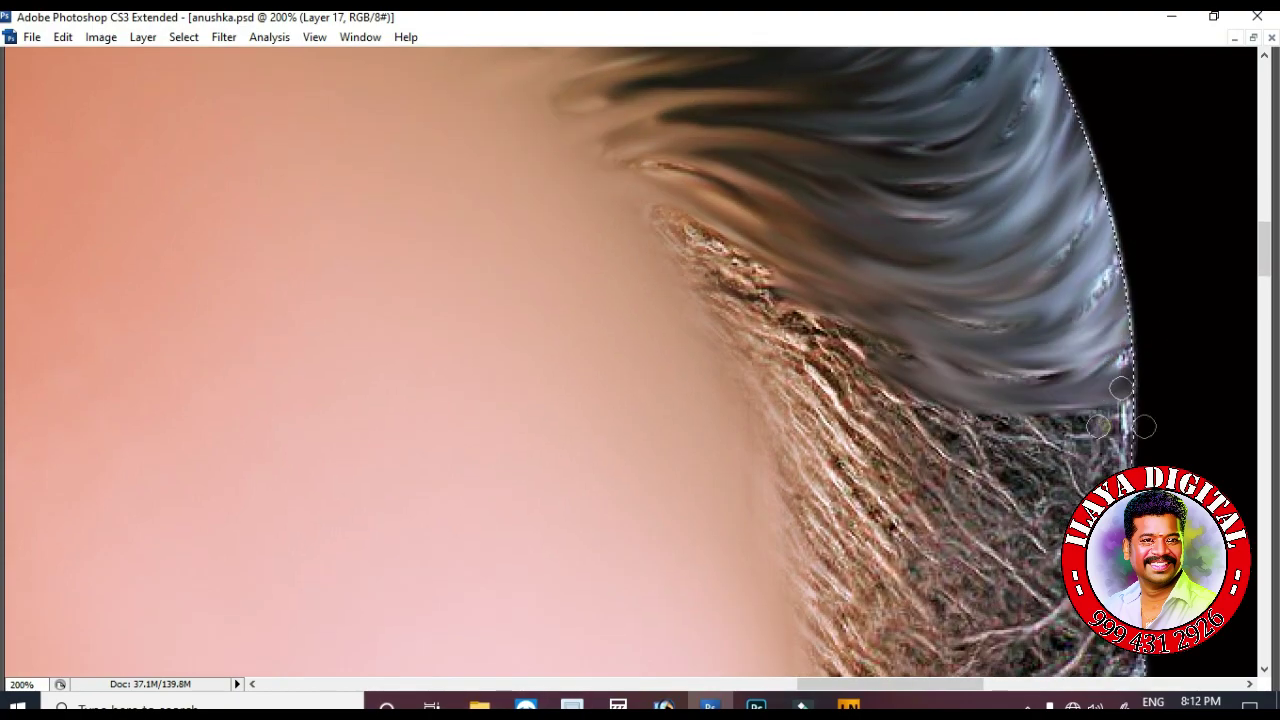
# Smudge the brown hairline down the right temple into soft strands sweeping outward from the forehead skin.
pyautogui.scroll(-2, 900, 355)
pyautogui.moveTo(1105, 370)
pyautogui.mouseDown()
pyautogui.moveTo(1218, 300)
pyautogui.moveTo(1119, 120)
pyautogui.moveTo(757, 251)
pyautogui.moveTo(757, 200)
pyautogui.moveTo(850, 300)
pyautogui.moveTo(900, 400)
pyautogui.moveTo(800, 343)
pyautogui.moveTo(866, 286)
pyautogui.moveTo(870, 300)
pyautogui.mouseUp()
pyautogui.scroll(-2, 850, 300)
pyautogui.scroll(-2, 900, 400)
pyautogui.scroll(-2, 870, 300)
pyautogui.hscroll(5, 640, 360)
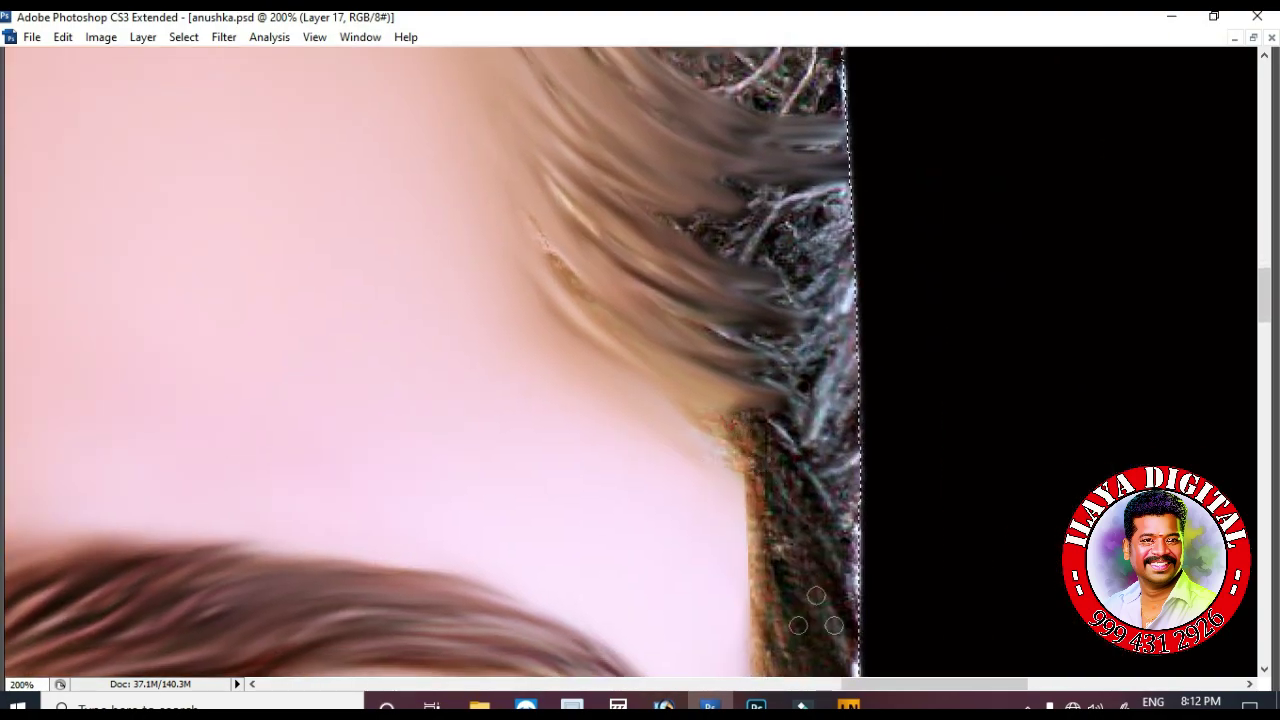
# Blend the rough grey hair above the right eyebrow's outer end into strands reaching the selection edge.
pyautogui.scroll(1, 640, 360)
pyautogui.moveTo(578, 186)
pyautogui.mouseDown()
pyautogui.moveTo(840, 150)
pyautogui.moveTo(666, 243)
pyautogui.moveTo(914, 229)
pyautogui.moveTo(672, 287)
pyautogui.moveTo(850, 370)
pyautogui.mouseUp()
pyautogui.moveTo(651, 257); pyautogui.dragTo(855, 310)
pyautogui.moveTo(657, 254)
pyautogui.mouseDown()
pyautogui.moveTo(669, 355)
pyautogui.moveTo(745, 307)
pyautogui.moveTo(877, 129)
pyautogui.mouseUp()
# Smudge the narrow strip of hair beside the right eyebrow, starting where it meets the smoothed temple hair.
pyautogui.scroll(-3, 705, 250)
pyautogui.hscroll(2, 705, 250)
pyautogui.moveTo(705, 246)
pyautogui.mouseDown()
pyautogui.moveTo(683, 328)
pyautogui.moveTo(522, 308)
pyautogui.moveTo(772, 263)
pyautogui.moveTo(619, 347)
pyautogui.moveTo(569, 313)
pyautogui.moveTo(652, 190)
pyautogui.moveTo(690, 226)
pyautogui.moveTo(653, 242)
pyautogui.moveTo(670, 191)
pyautogui.moveTo(434, 80)
pyautogui.mouseUp()
pyautogui.scroll(-3, 434, 80)
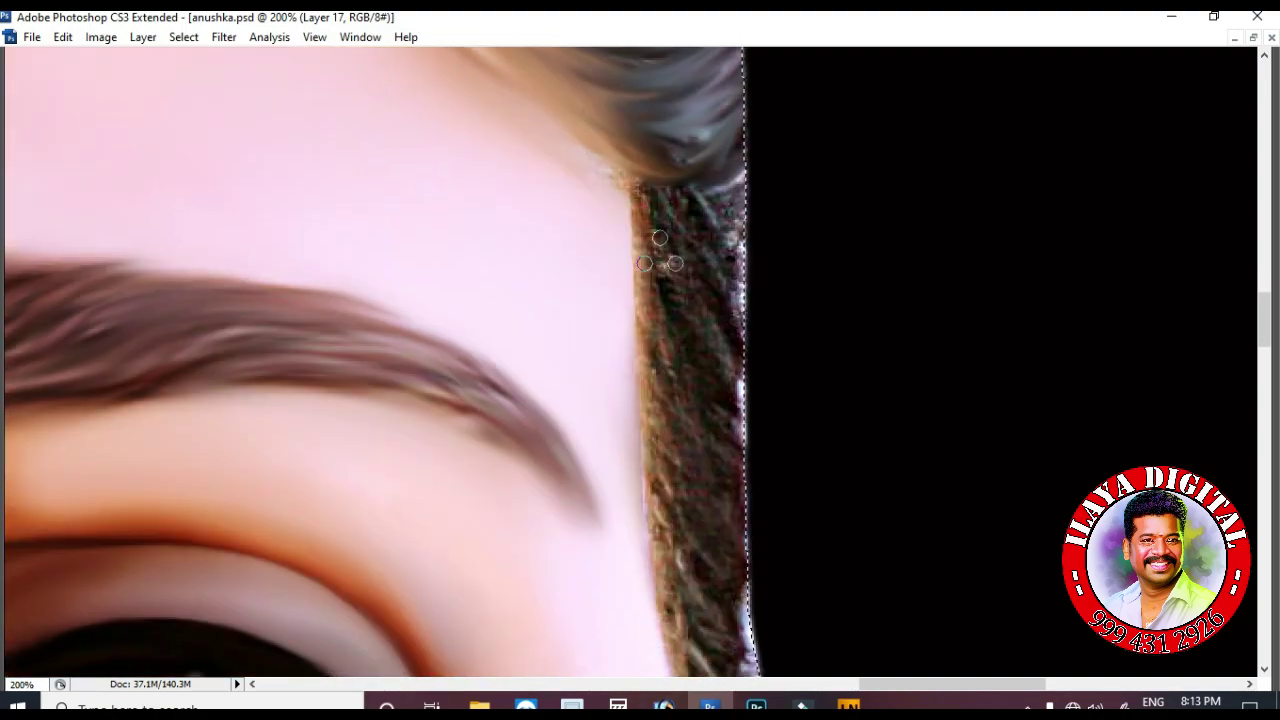
pyautogui.moveTo(700, 165)
pyautogui.mouseDown()
pyautogui.moveTo(588, 155)
pyautogui.moveTo(763, 143)
pyautogui.moveTo(563, 85)
pyautogui.moveTo(616, 165)
pyautogui.moveTo(636, 246)
pyautogui.moveTo(721, 266)
pyautogui.moveTo(725, 244)
pyautogui.moveTo(665, 249)
pyautogui.moveTo(500, 100)
pyautogui.moveTo(730, 210)
pyautogui.mouseUp()
pyautogui.scroll(2, 730, 210)
pyautogui.scroll(-3, 730, 210)
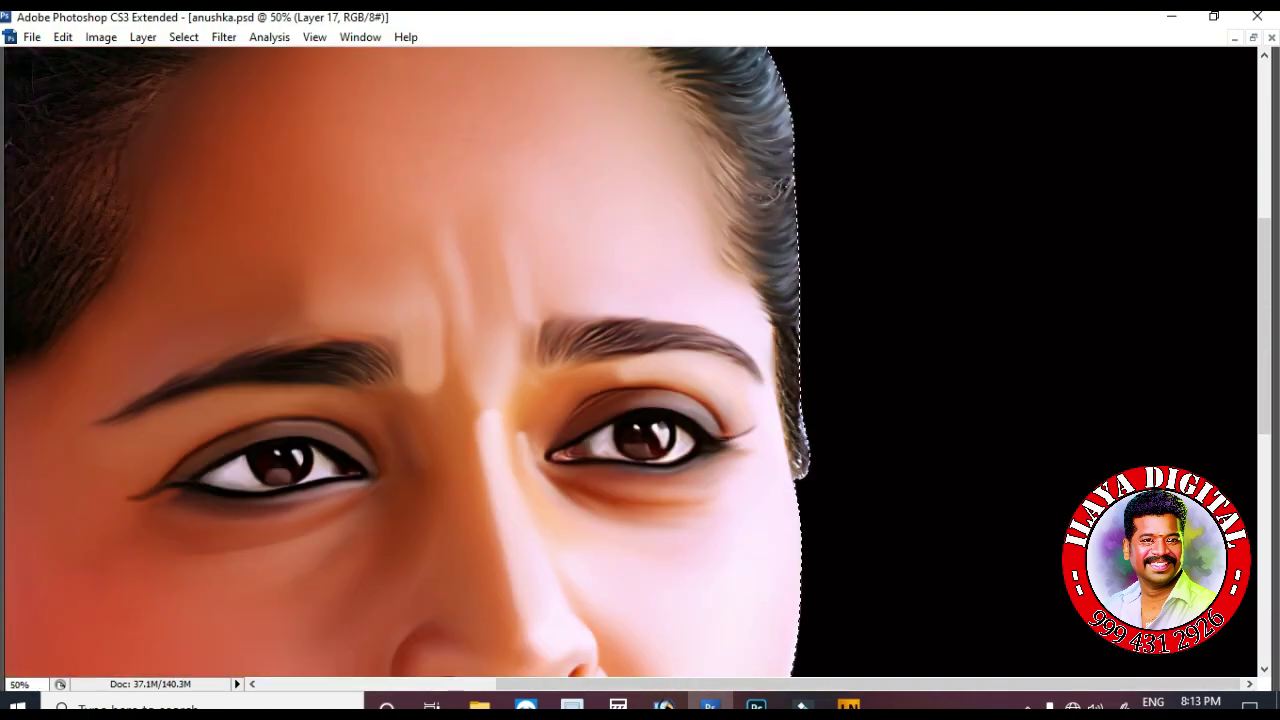
# Smooth out the remaining rough patch in the middle of the right temple hair.
pyautogui.scroll(3, 865, 133)
pyautogui.moveTo(673, 248)
pyautogui.mouseDown()
pyautogui.moveTo(600, 262)
pyautogui.moveTo(694, 166)
pyautogui.moveTo(543, 120)
pyautogui.moveTo(651, 158)
pyautogui.moveTo(425, 137)
pyautogui.mouseUp()
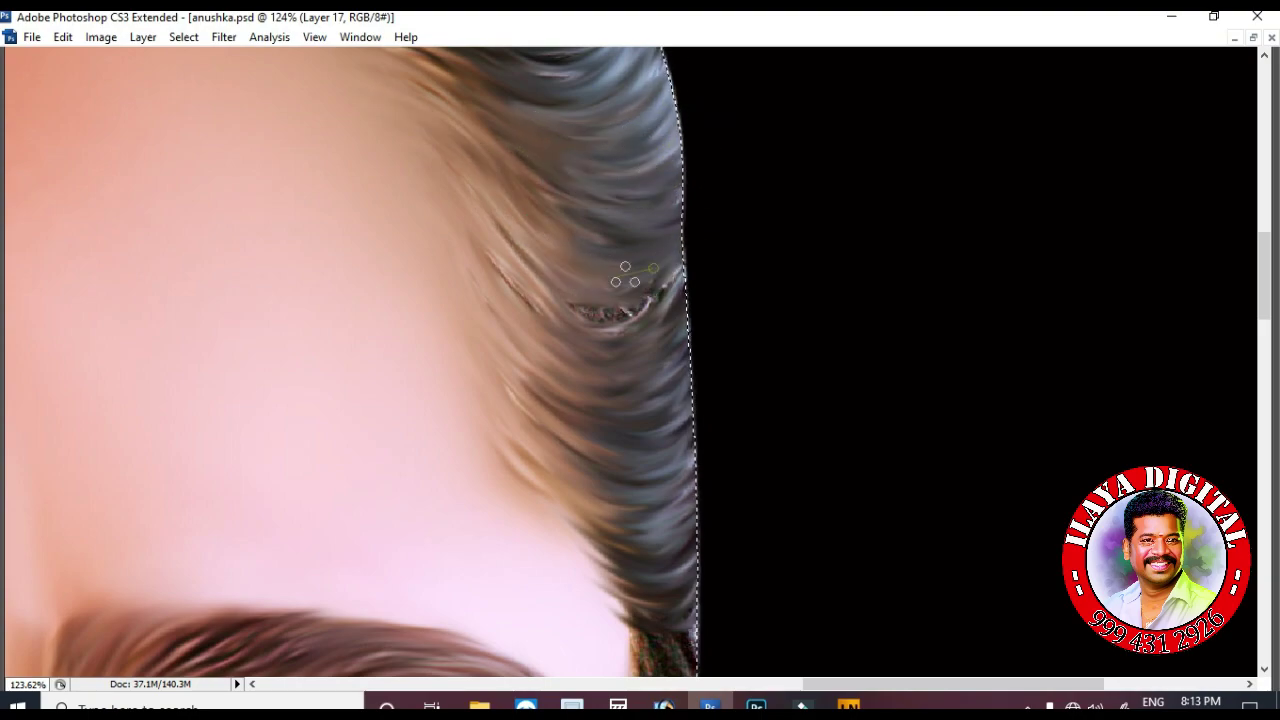
pyautogui.moveTo(518, 180)
pyautogui.mouseDown()
pyautogui.moveTo(696, 139)
pyautogui.moveTo(484, 234)
pyautogui.moveTo(686, 245)
pyautogui.moveTo(527, 260)
pyautogui.moveTo(698, 160)
pyautogui.moveTo(624, 310)
pyautogui.mouseUp()
pyautogui.scroll(-3, 624, 337)
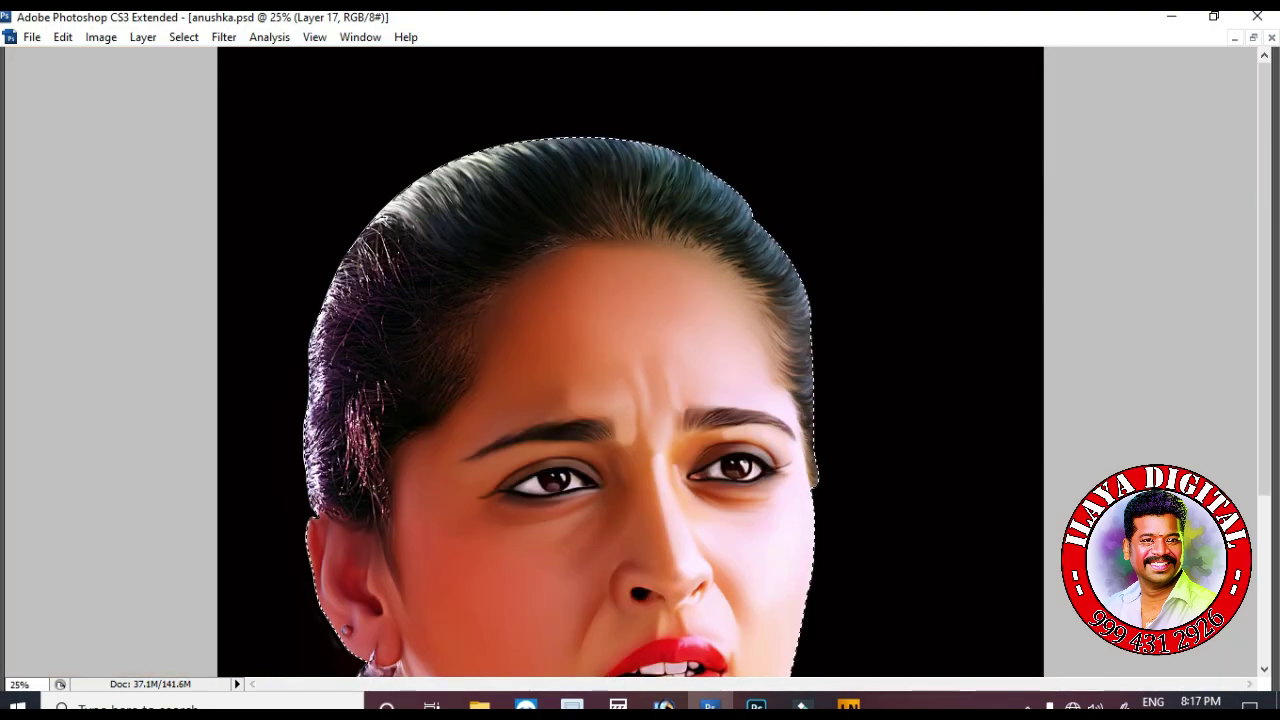
# Smudge the upper left hair into long dark strands sweeping from the head's outer edge towards the forehead.
pyautogui.scroll(5, 353, 300)
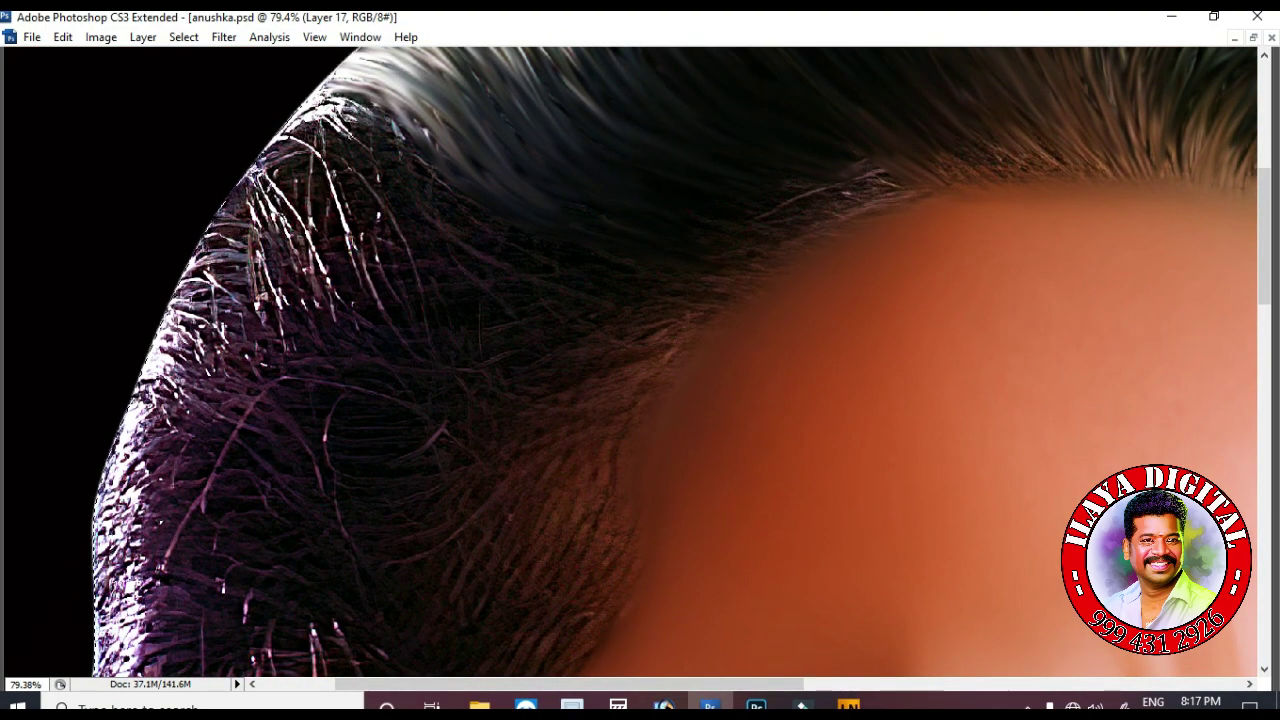
pyautogui.moveTo(270, 140)
pyautogui.mouseDown()
pyautogui.moveTo(411, 180)
pyautogui.moveTo(374, 192)
pyautogui.moveTo(273, 167)
pyautogui.moveTo(358, 177)
pyautogui.moveTo(467, 344)
pyautogui.moveTo(669, 315)
pyautogui.mouseUp()
pyautogui.moveTo(311, 134); pyautogui.dragTo(440, 258)
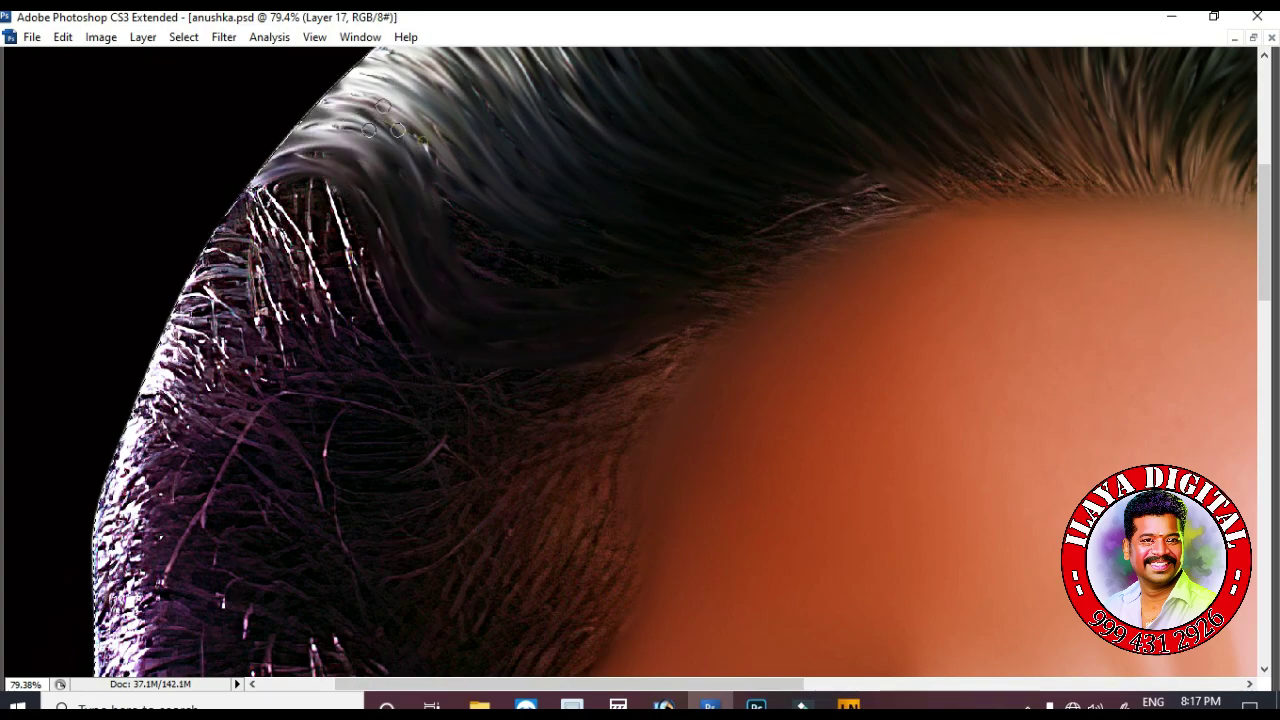
pyautogui.moveTo(333, 96); pyautogui.dragTo(560, 272)
pyautogui.scroll(-3, 560, 272)
pyautogui.moveTo(250, 200)
pyautogui.mouseDown()
pyautogui.moveTo(408, 323)
pyautogui.moveTo(600, 320)
pyautogui.mouseUp()
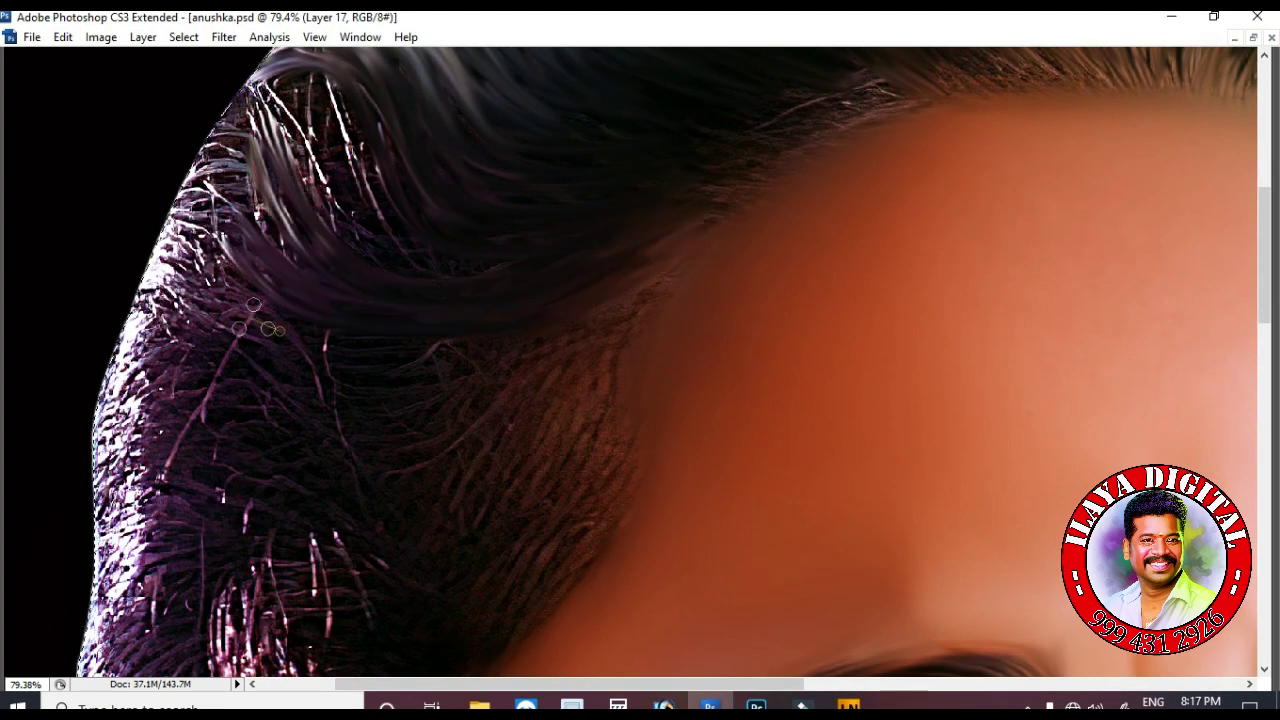
# Blend the bright stray hairs on the upper left side into the surrounding dark purple strands.
pyautogui.moveTo(320, 90); pyautogui.dragTo(380, 240)
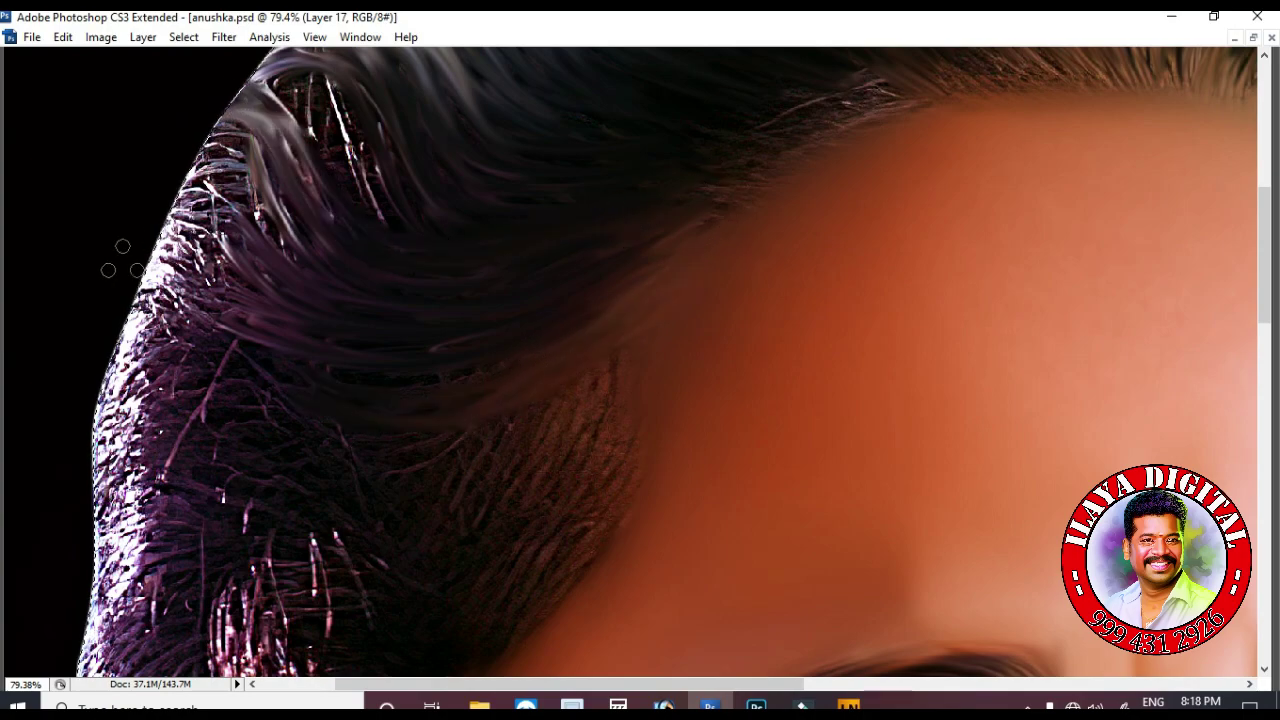
pyautogui.moveTo(180, 150); pyautogui.dragTo(340, 400)
pyautogui.moveTo(300, 180); pyautogui.dragTo(400, 330)
pyautogui.moveTo(270, 155); pyautogui.dragTo(400, 300)
# Smudge the bright purple hair along the left outer edge of the head into smooth curved strands.
pyautogui.scroll(-3, 606, 360)
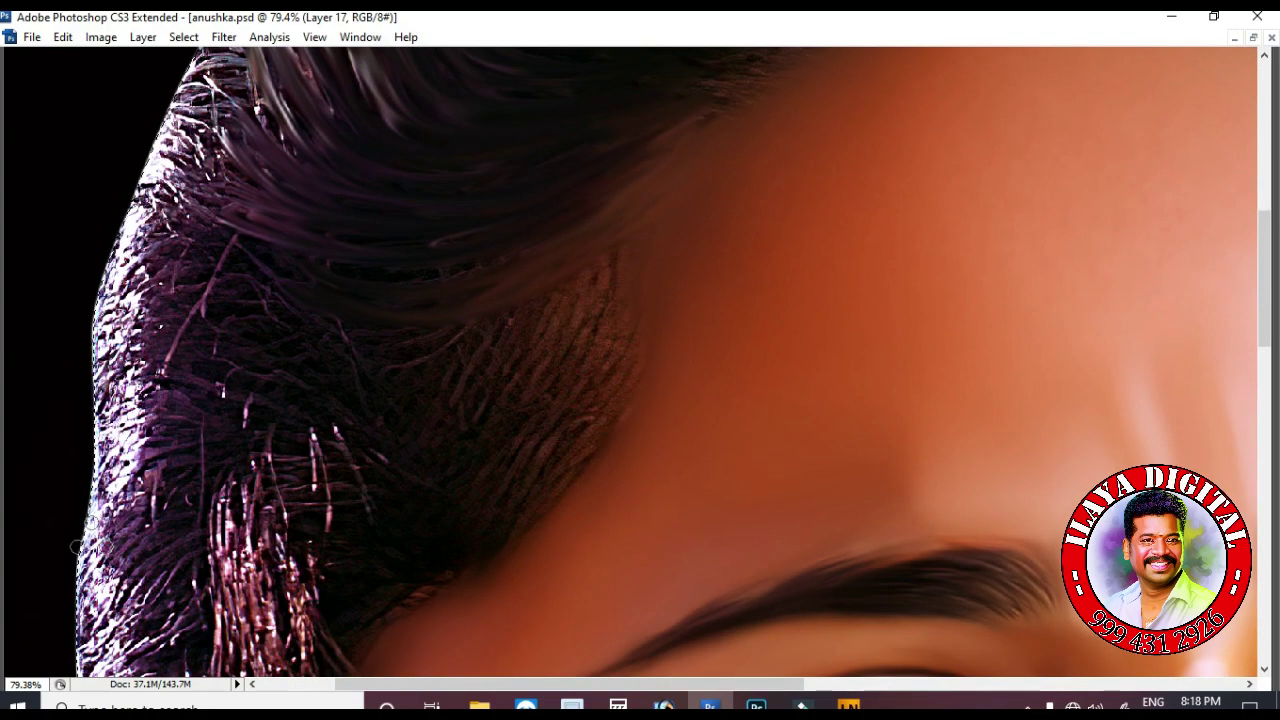
pyautogui.moveTo(160, 520)
pyautogui.mouseDown()
pyautogui.moveTo(180, 290)
pyautogui.moveTo(255, 285)
pyautogui.mouseUp()
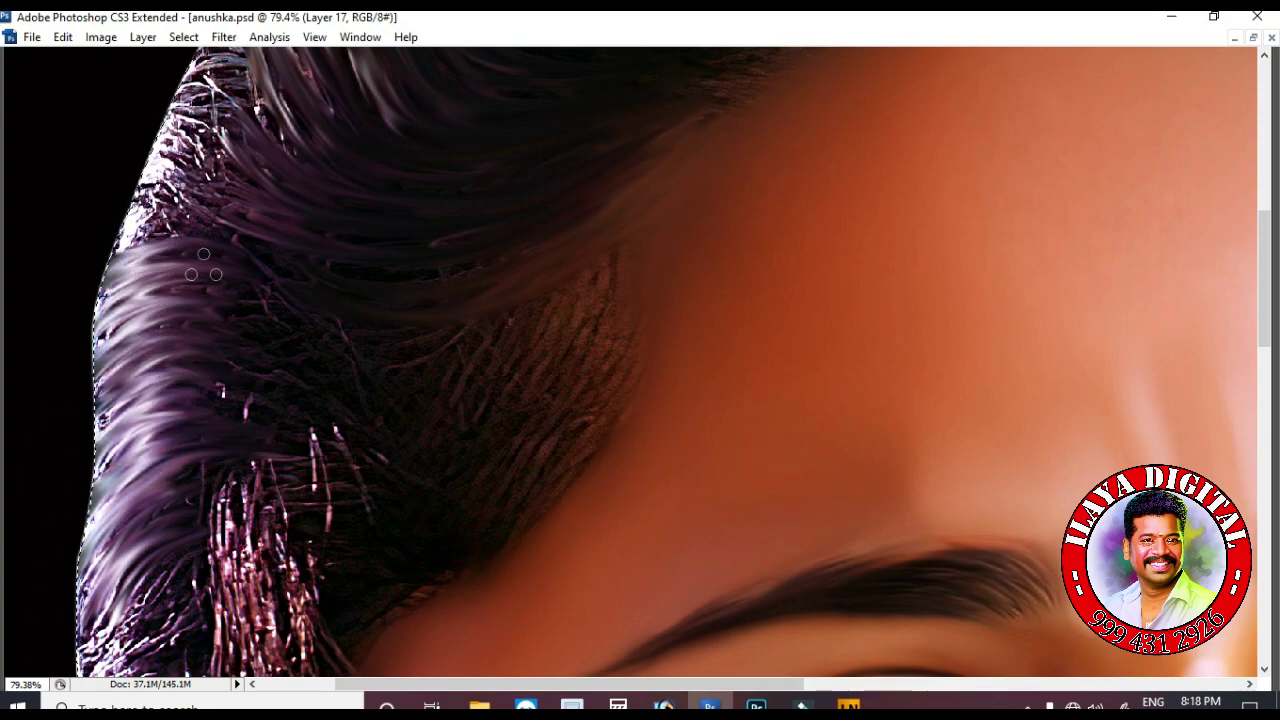
pyautogui.scroll(3, 220, 290)
pyautogui.moveTo(130, 300); pyautogui.dragTo(270, 270)
pyautogui.moveTo(150, 280)
pyautogui.mouseDown()
pyautogui.moveTo(240, 60)
pyautogui.moveTo(240, 190)
pyautogui.moveTo(250, 130)
pyautogui.moveTo(300, 120)
pyautogui.moveTo(340, 180)
pyautogui.mouseUp()
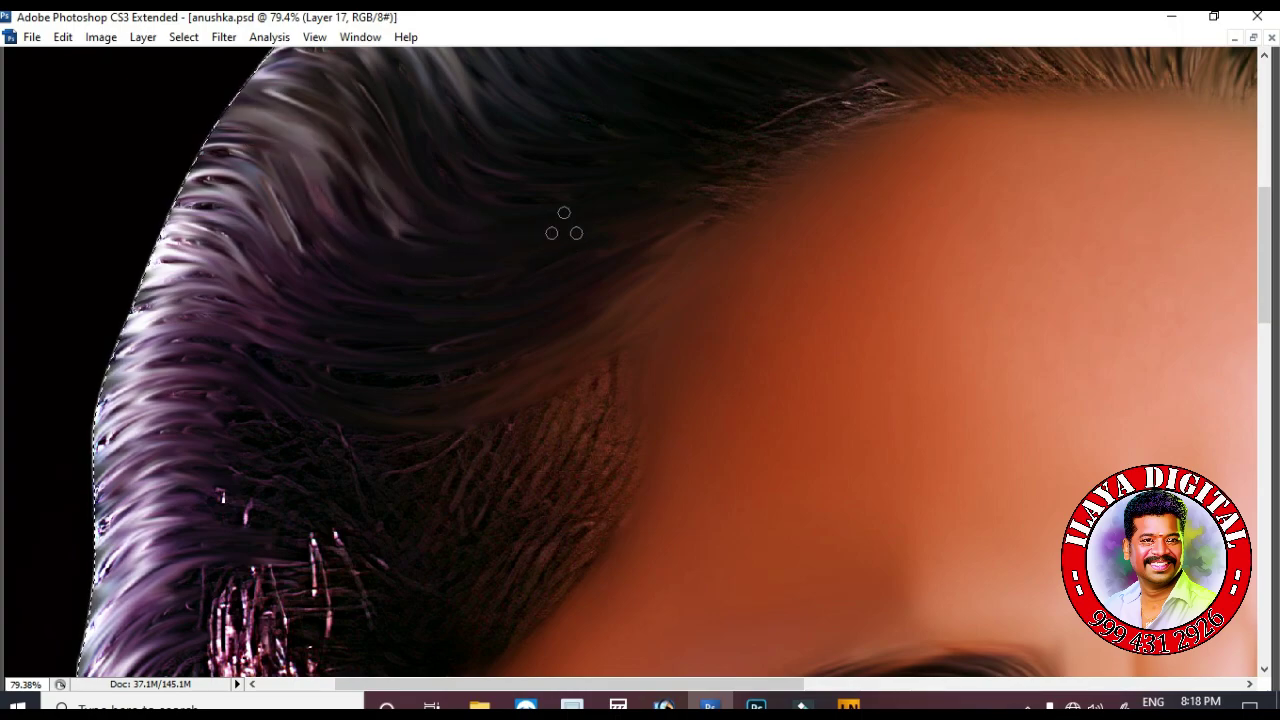
# Smudge the left temple hair and the reddish lock above the ear into flowing strands, undoing a stray stroke.
pyautogui.scroll(-2, 386, 106)
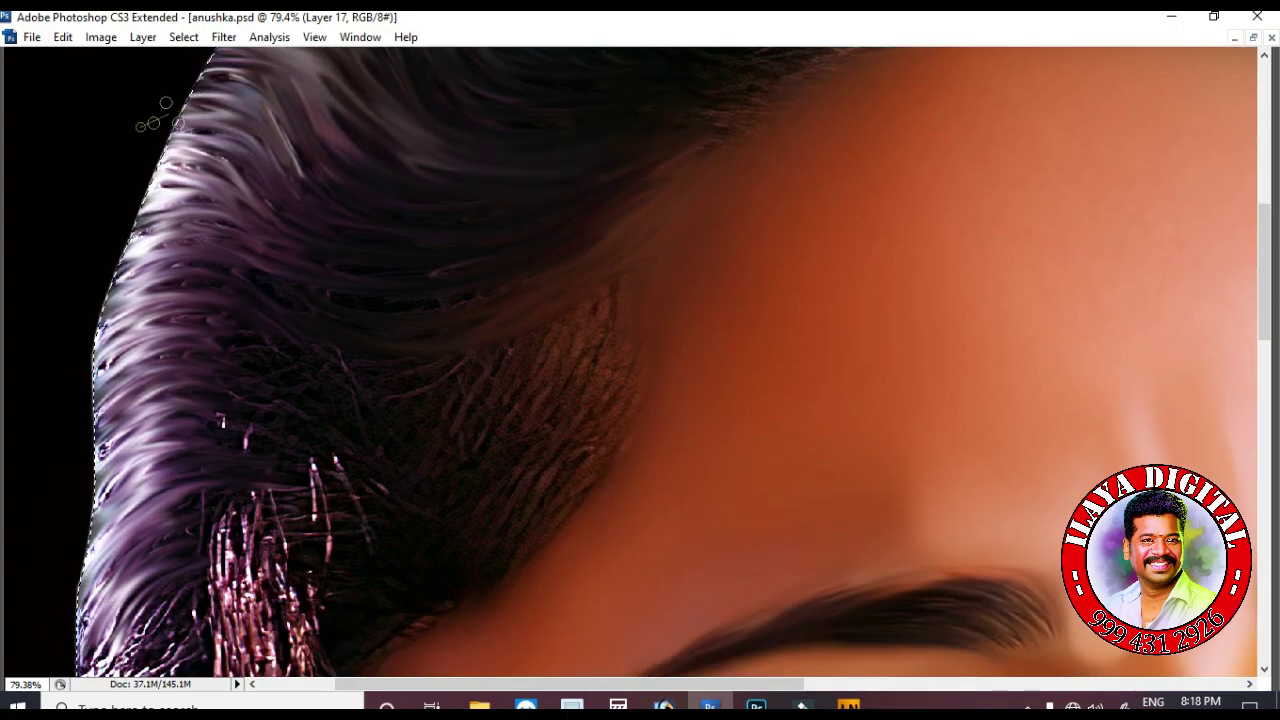
pyautogui.scroll(-3, 300, 150)
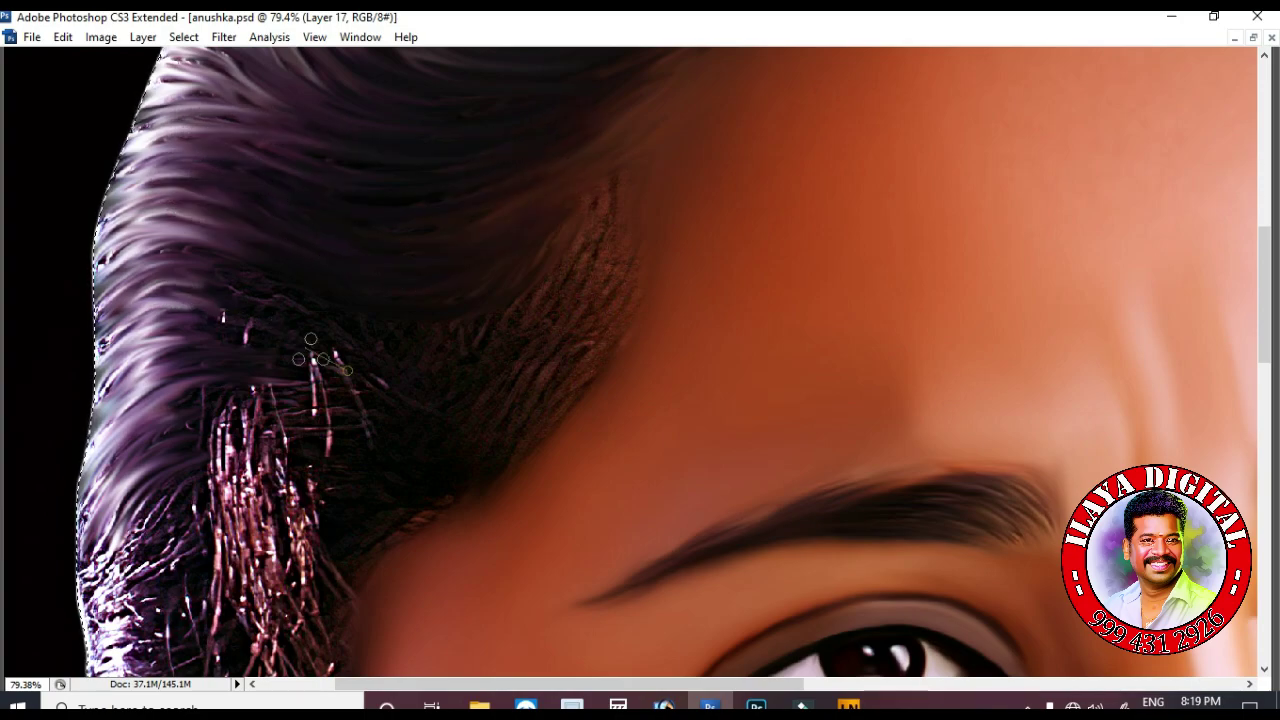
pyautogui.scroll(-8, 278, 333)
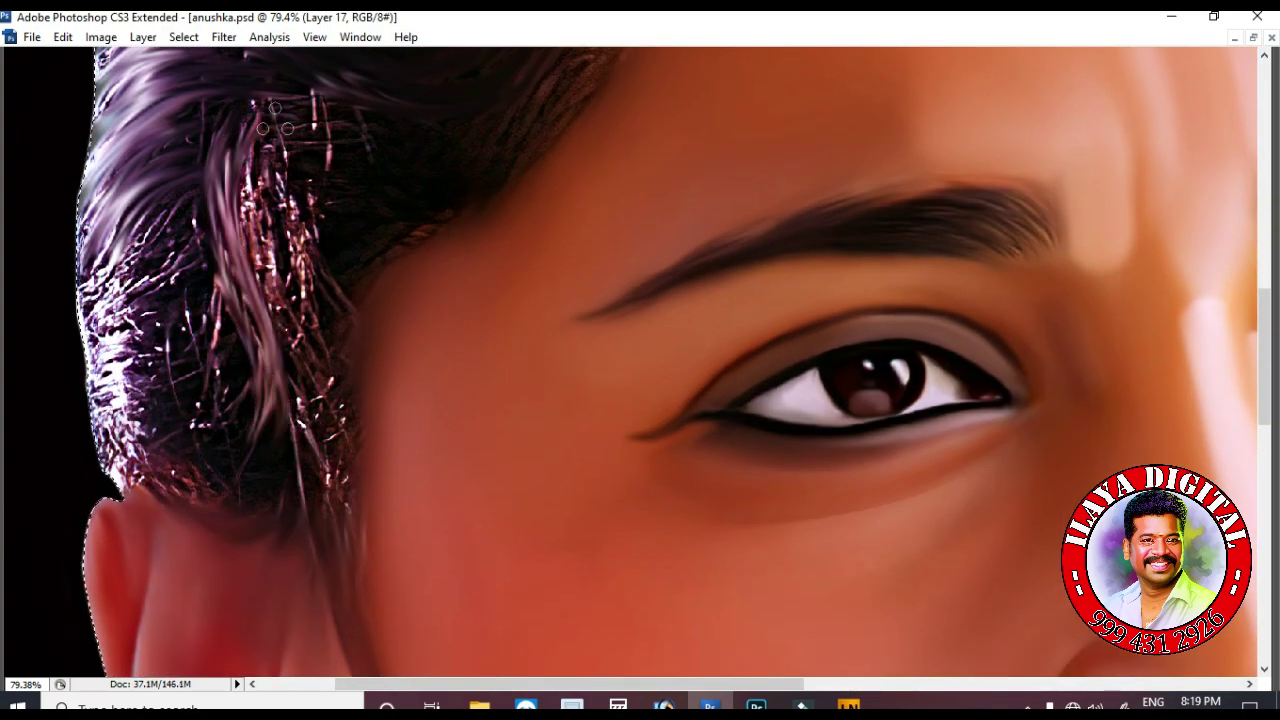
pyautogui.scroll(3, 273, 125)
pyautogui.hotkey('ctrl', 'z')
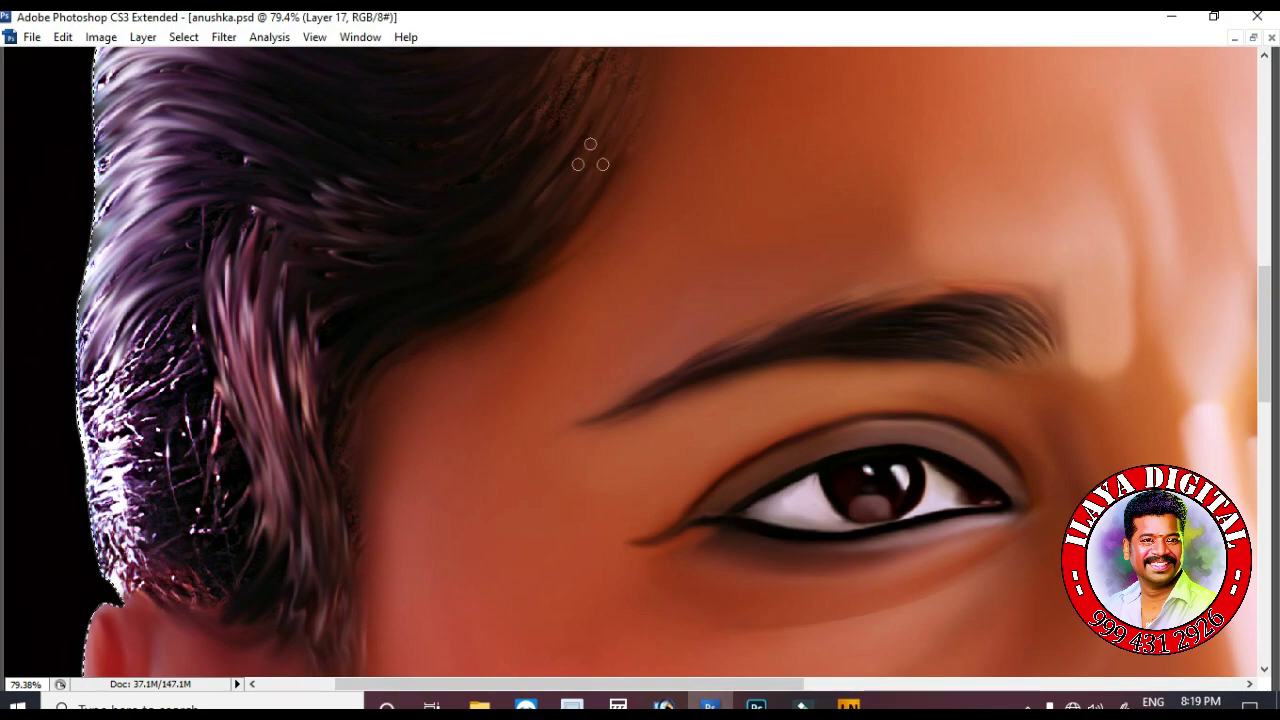
# Smooth the brown hair along the left temple hairline so it blends softly into the forehead skin.
pyautogui.scroll(5, 610, 107)
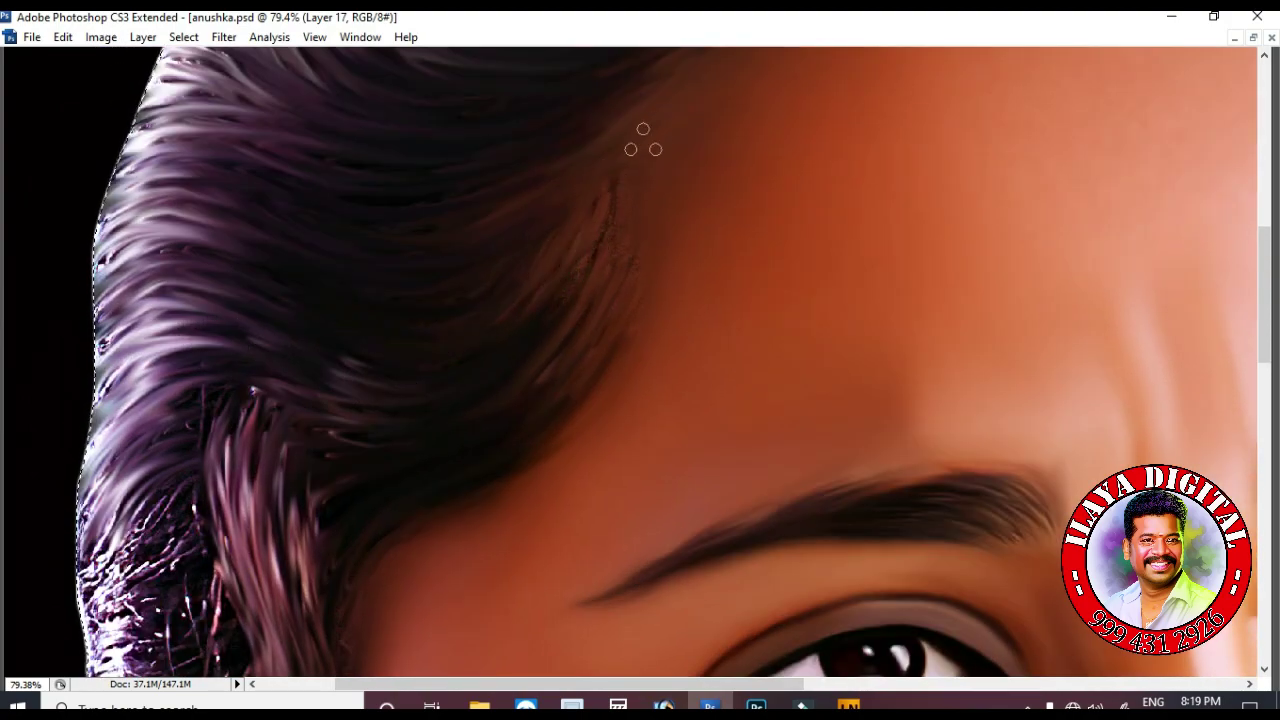
pyautogui.moveTo(420, 360)
pyautogui.mouseDown()
pyautogui.moveTo(571, 271)
pyautogui.moveTo(560, 421)
pyautogui.mouseUp()
pyautogui.scroll(-8, 281, 330)
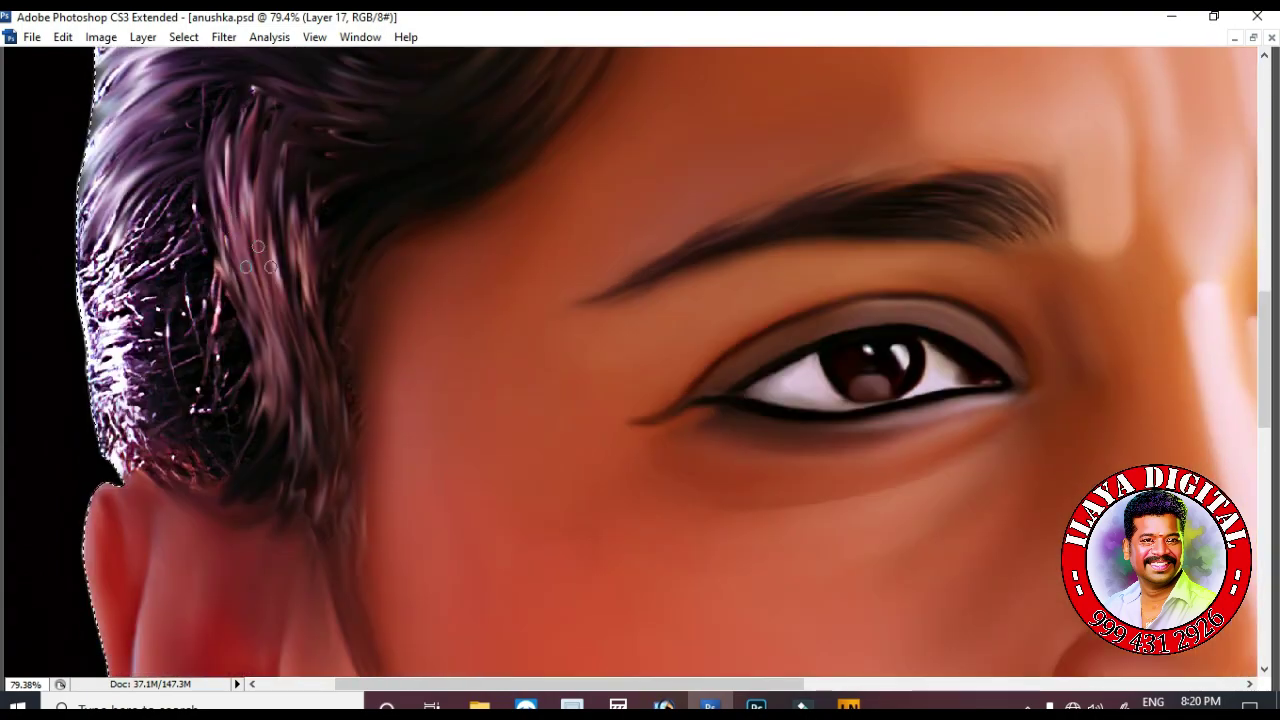
# Smudge the rough purple hair directly above the left ear into curved strands and blend its bright specks.
pyautogui.scroll(2, 145, 390)
pyautogui.hscroll(-4, 145, 390)
pyautogui.moveTo(330, 500)
pyautogui.mouseDown()
pyautogui.moveTo(640, 260)
pyautogui.moveTo(420, 570)
pyautogui.moveTo(614, 329)
pyautogui.moveTo(651, 486)
pyautogui.moveTo(749, 371)
pyautogui.moveTo(428, 285)
pyautogui.moveTo(583, 107)
pyautogui.mouseUp()
pyautogui.scroll(3, 428, 290)
pyautogui.scroll(3, 510, 200)
pyautogui.scroll(3, 550, 150)
pyautogui.scroll(-9, 583, 107)
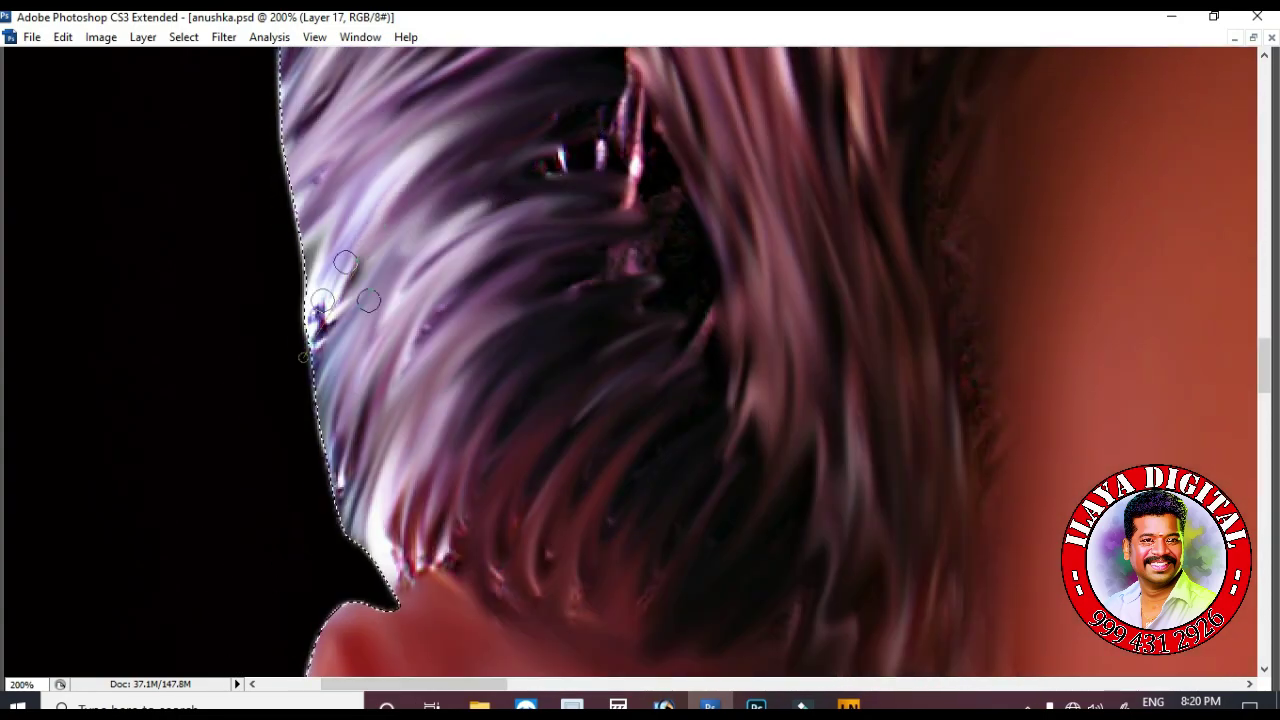
pyautogui.moveTo(343, 286)
pyautogui.mouseDown()
pyautogui.moveTo(470, 495)
pyautogui.moveTo(597, 486)
pyautogui.moveTo(734, 158)
pyautogui.mouseUp()
pyautogui.scroll(3, 734, 158)
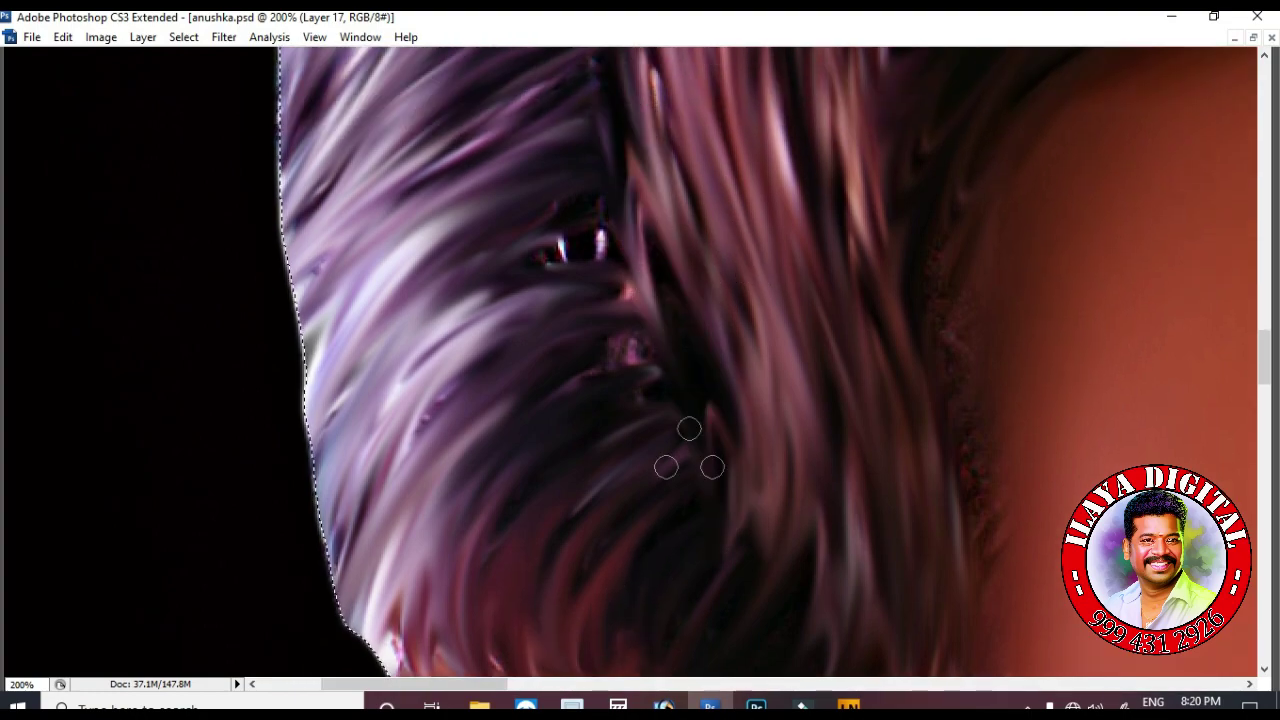
# Pull dark hair tips down over the top of the left ear and smooth the sideburn strands in front of it.
pyautogui.hscroll(10, 700, 500)
pyautogui.scroll(-5, 700, 500)
pyautogui.scroll(-2, 369, 88)
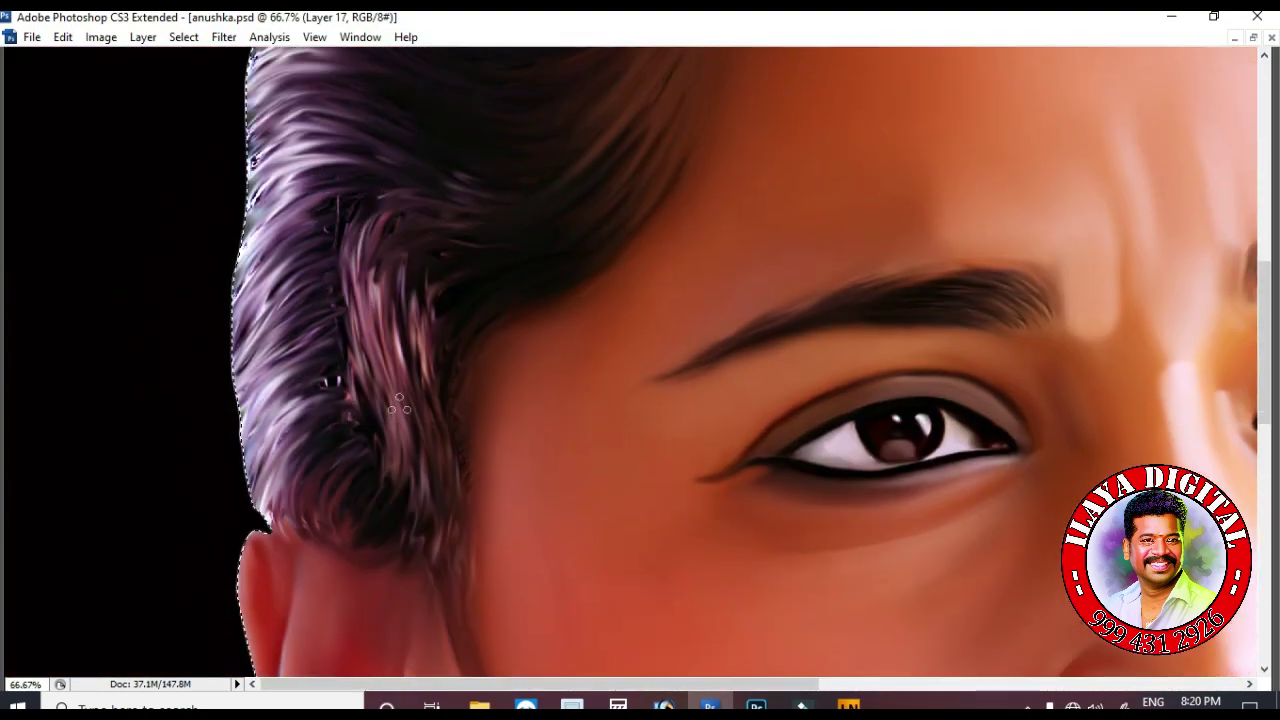
pyautogui.moveTo(392, 560); pyautogui.dragTo(390, 596)
pyautogui.moveTo(345, 524); pyautogui.dragTo(347, 592)
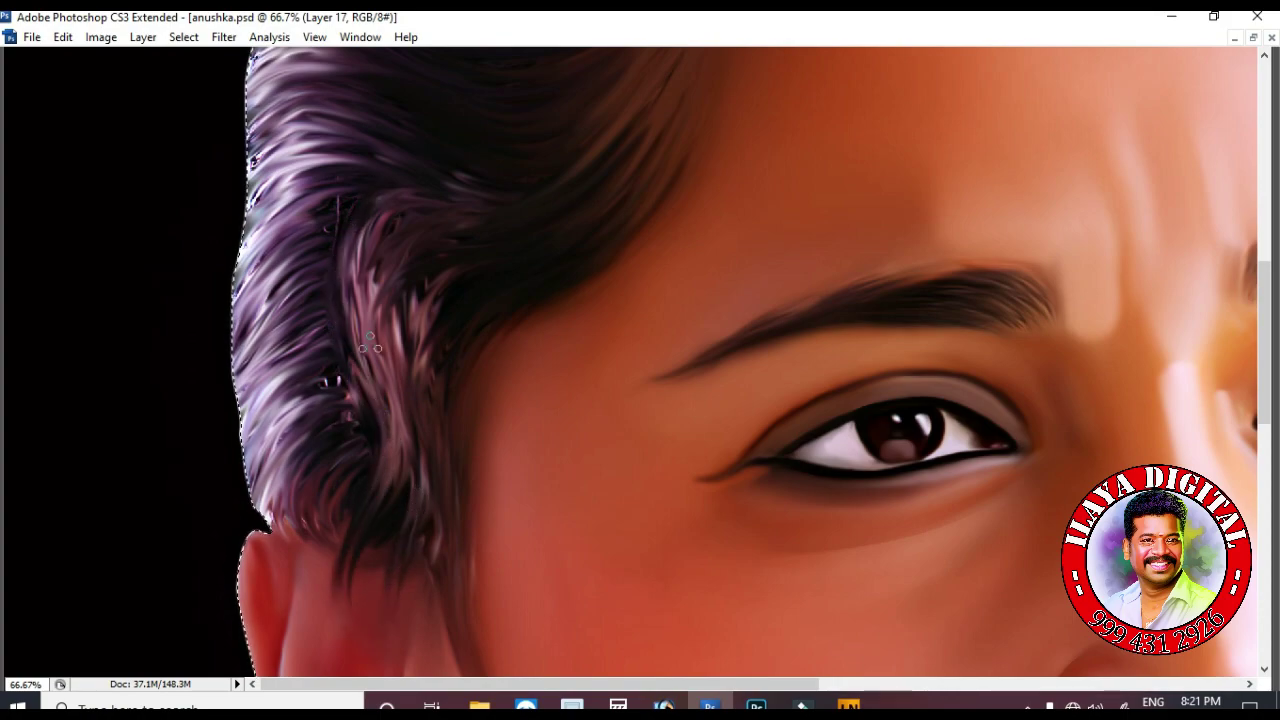
pyautogui.scroll(-3, 432, 255)
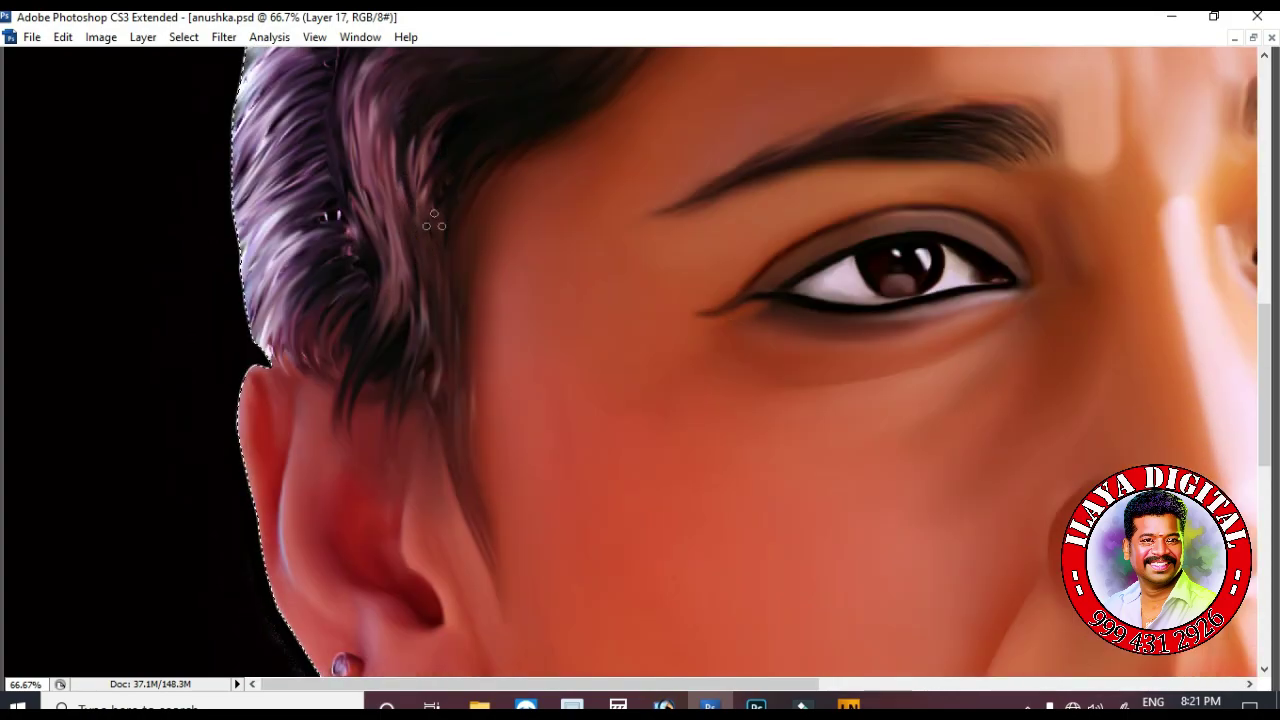
pyautogui.scroll(-2, 460, 466)
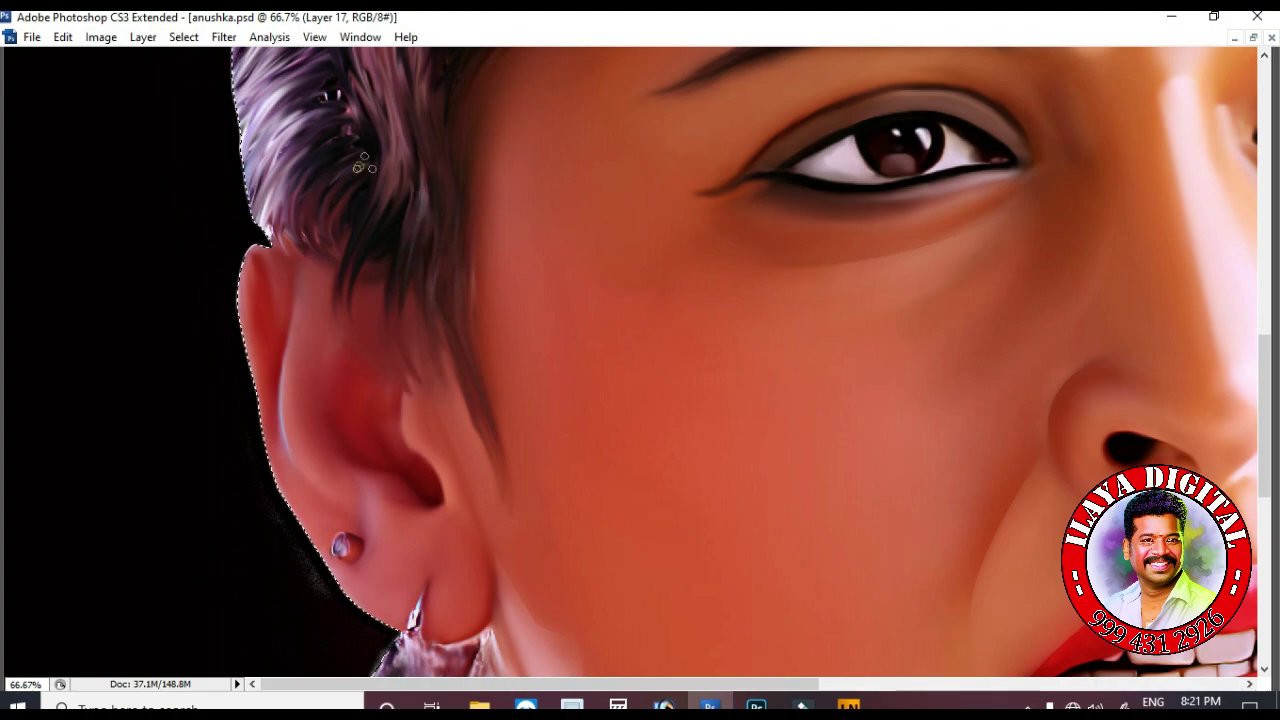
# Smudge the stray fine hairs along the upper left forehead hairline into the dark hair and skin.
pyautogui.scroll(4, 445, 370)
pyautogui.scroll(3, 500, 320)
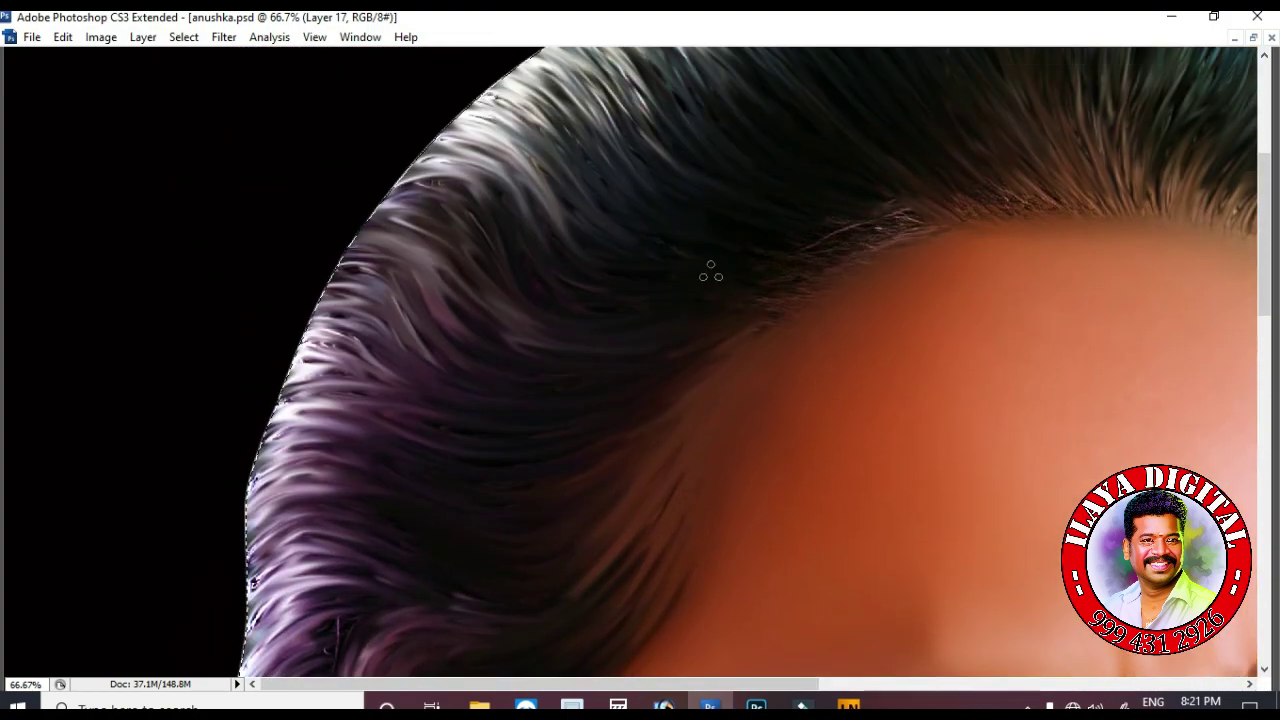
pyautogui.hotkey('ctrl', '-')
pyautogui.hotkey('ctrl', '-')
pyautogui.scroll(3, 534, 320)
pyautogui.moveTo(800, 311); pyautogui.dragTo(800, 311)
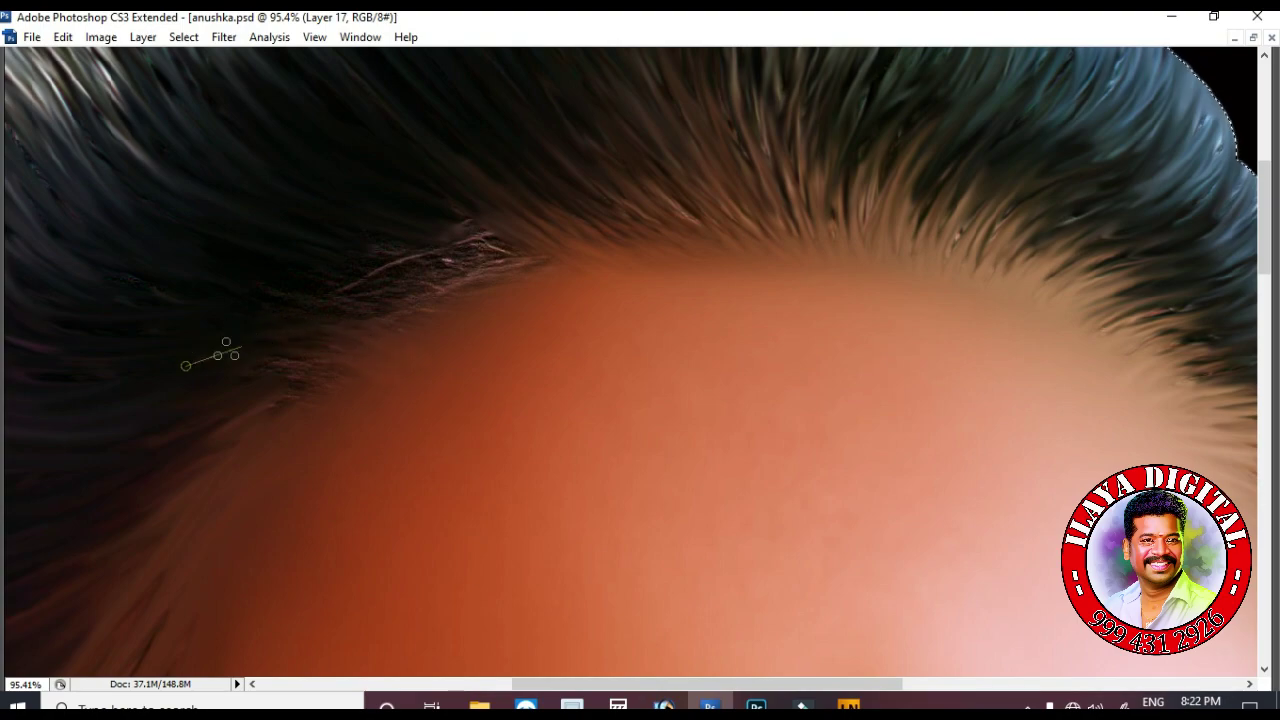
pyautogui.scroll(-2, 640, 360)
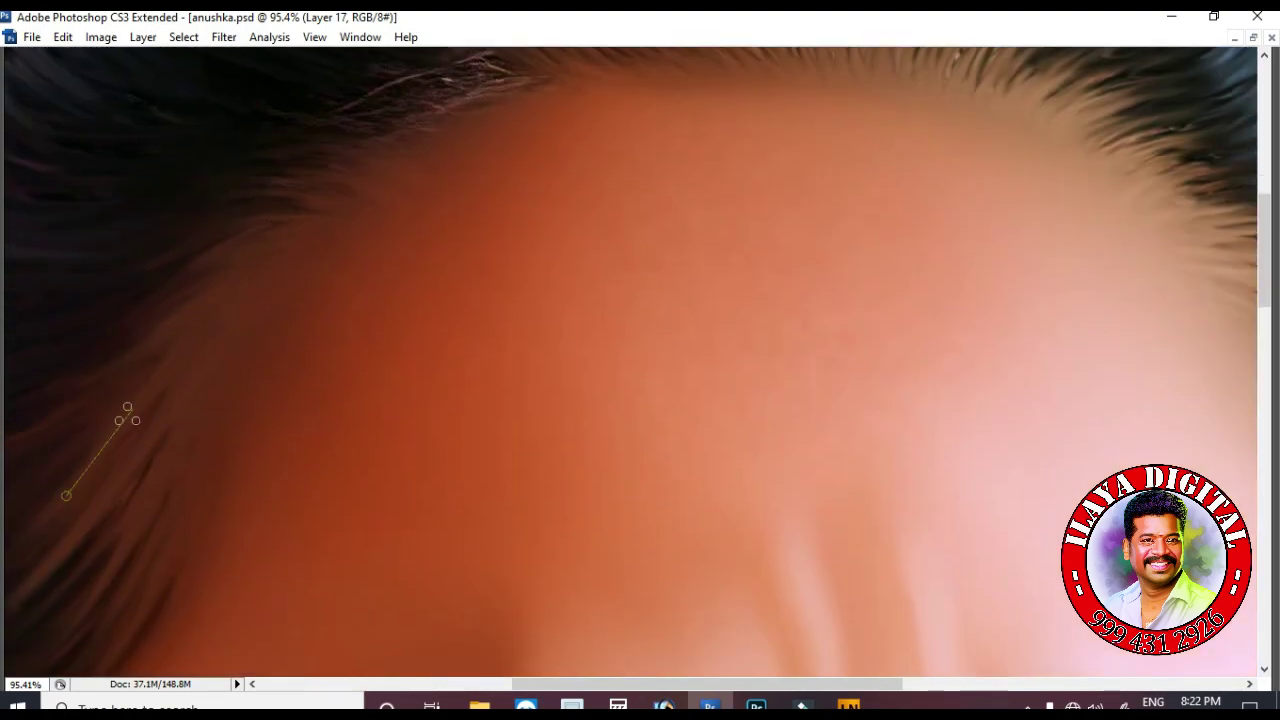
pyautogui.scroll(-2, 185, 368)
pyautogui.scroll(5, 260, 320)
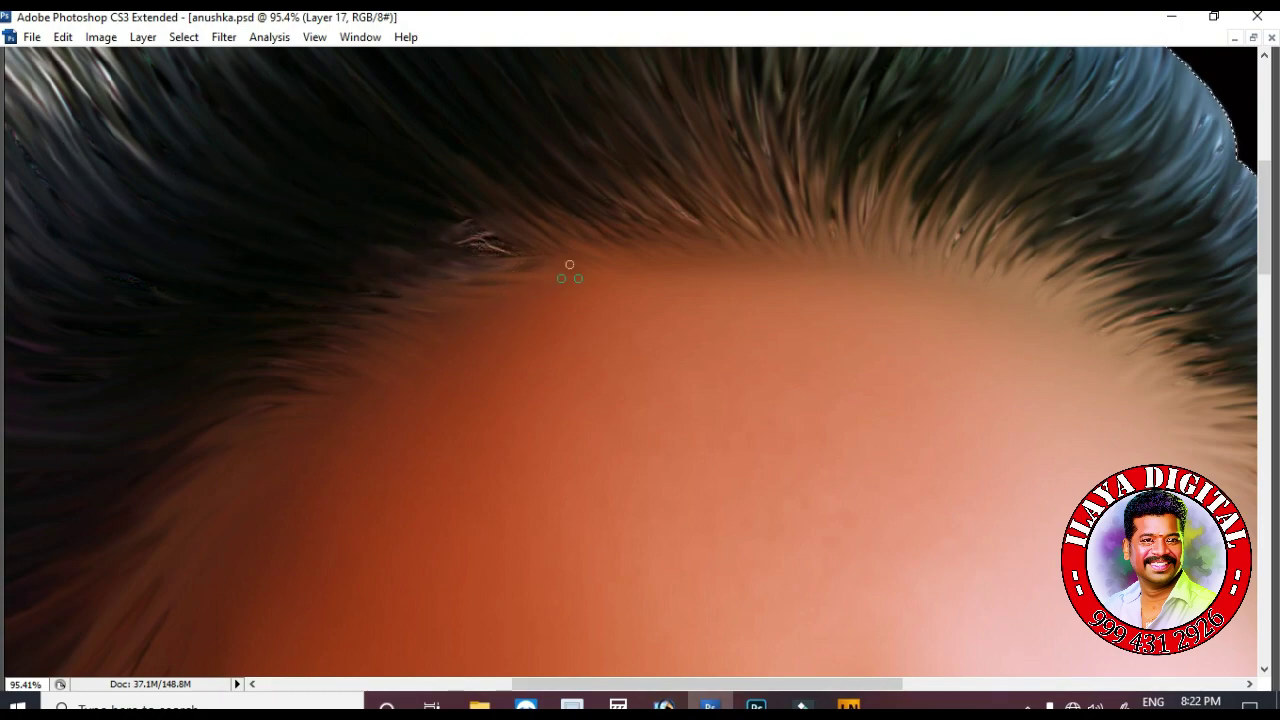
# Smudge the bright, speckled ponytail strands below the left ear into smooth strands running down to the blue collar.
pyautogui.hotkey('ctrl', '0')
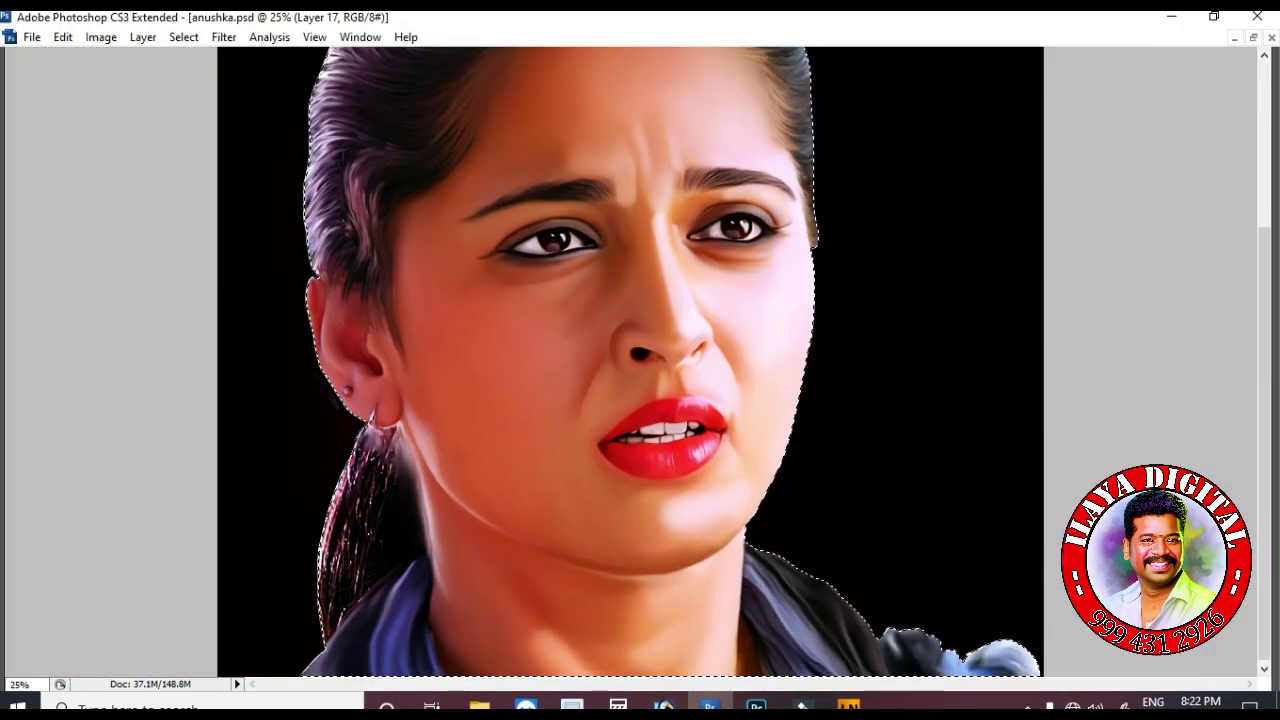
pyautogui.moveTo(290, 400); pyautogui.dragTo(710, 650)
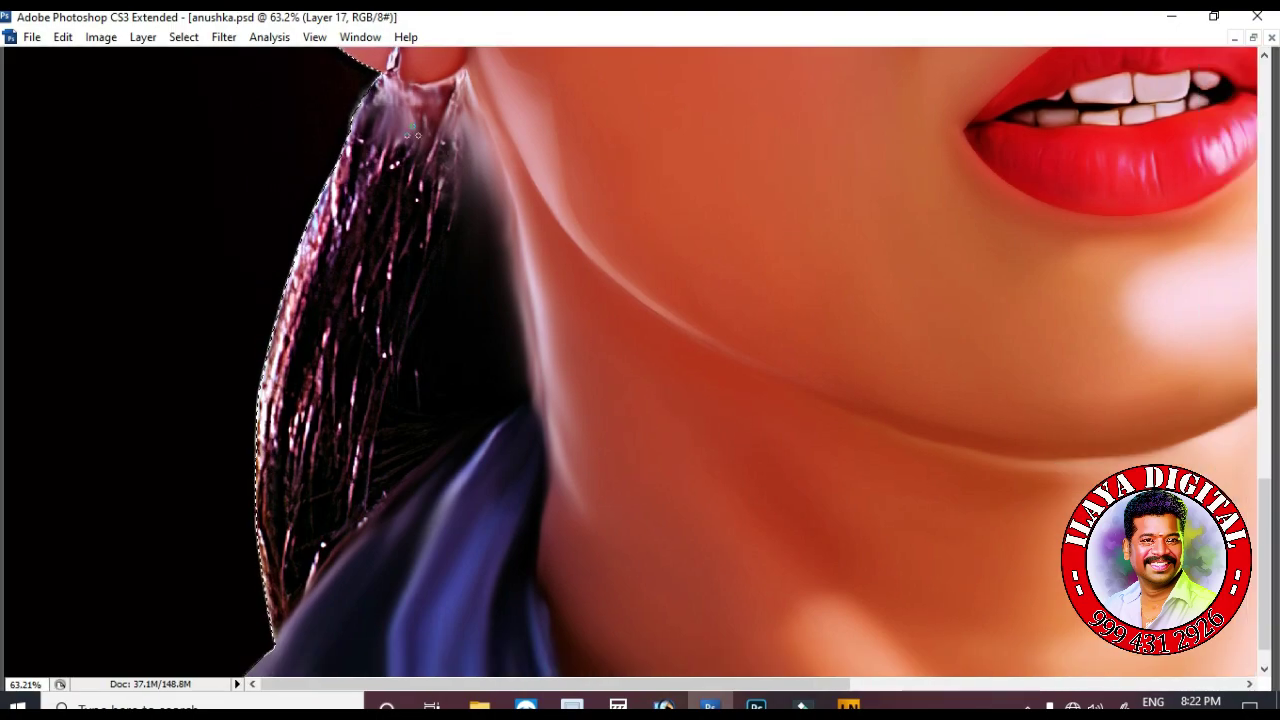
pyautogui.moveTo(382, 118)
pyautogui.mouseDown()
pyautogui.moveTo(293, 395)
pyautogui.moveTo(381, 100)
pyautogui.moveTo(290, 268)
pyautogui.moveTo(350, 173)
pyautogui.mouseUp()
pyautogui.moveTo(340, 455)
pyautogui.mouseDown()
pyautogui.moveTo(424, 216)
pyautogui.moveTo(387, 387)
pyautogui.moveTo(461, 163)
pyautogui.moveTo(394, 368)
pyautogui.moveTo(475, 169)
pyautogui.moveTo(448, 392)
pyautogui.moveTo(503, 273)
pyautogui.mouseUp()
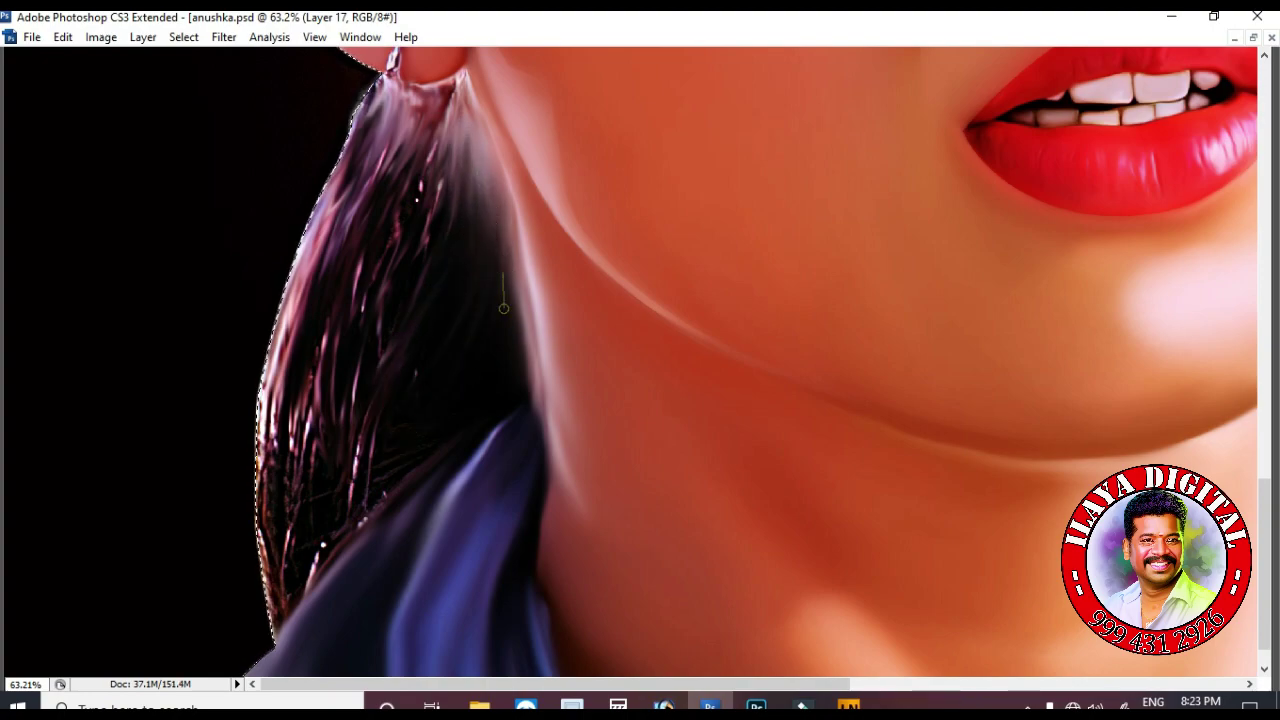
pyautogui.moveTo(378, 485); pyautogui.dragTo(353, 350)
pyautogui.scroll(-1, 302, 530)
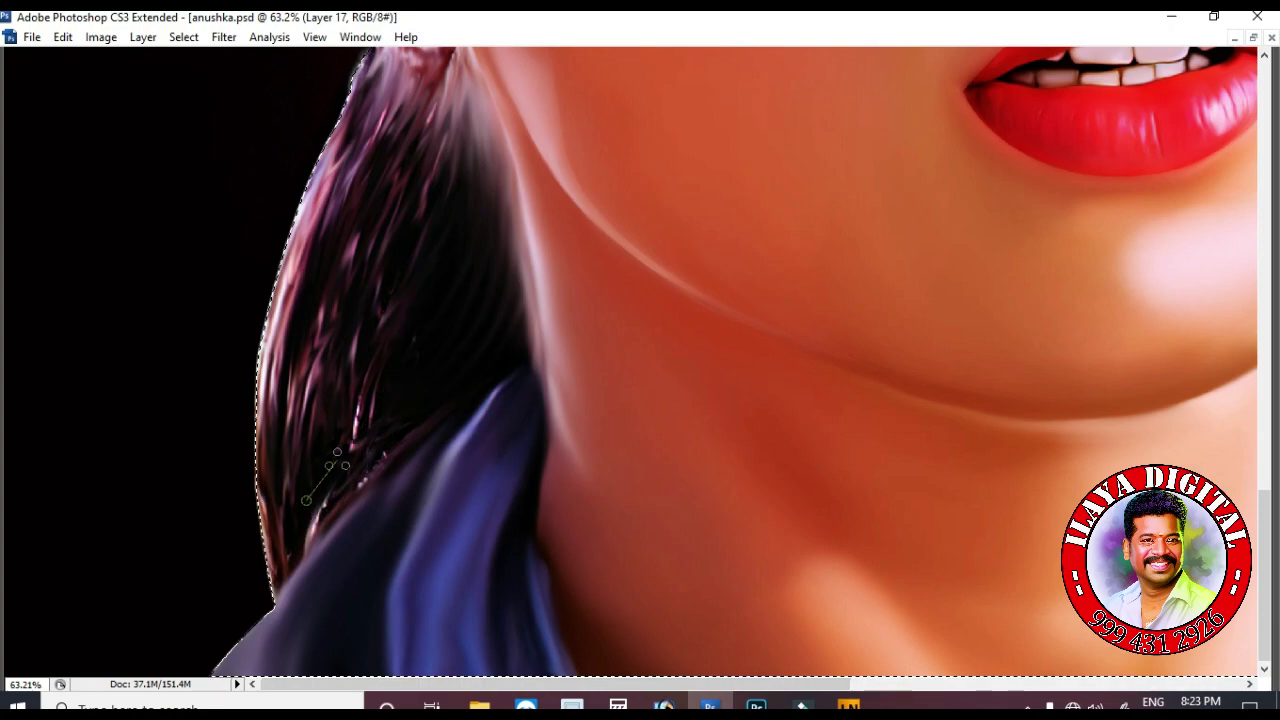
# Smudge the rough pinkish strands above the left ear and the sideburn into softer curved strands.
pyautogui.hotkey('ctrl', '-')
pyautogui.hotkey('ctrl', '-')
pyautogui.hotkey('ctrl', '-')
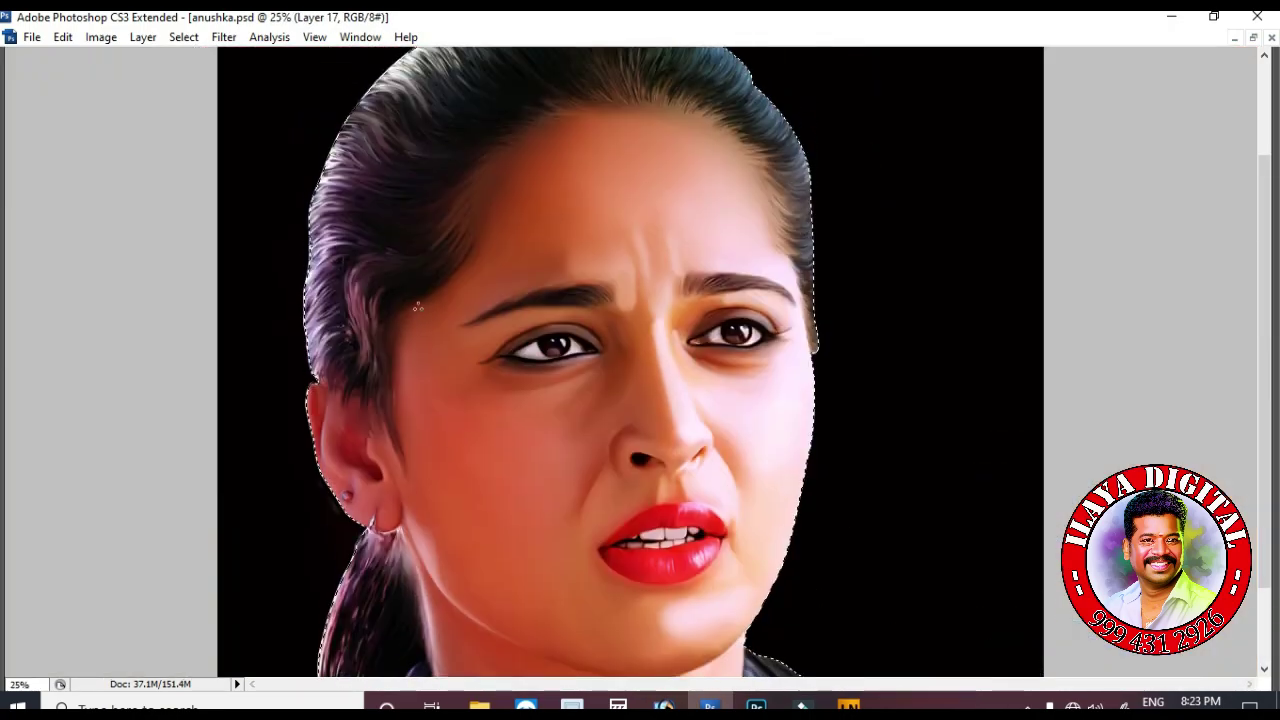
pyautogui.scroll(3, 351, 267)
pyautogui.moveTo(351, 267)
pyautogui.mouseDown()
pyautogui.moveTo(471, 249)
pyautogui.moveTo(365, 260)
pyautogui.moveTo(385, 510)
pyautogui.moveTo(350, 390)
pyautogui.moveTo(405, 535)
pyautogui.moveTo(500, 257)
pyautogui.moveTo(440, 297)
pyautogui.mouseUp()
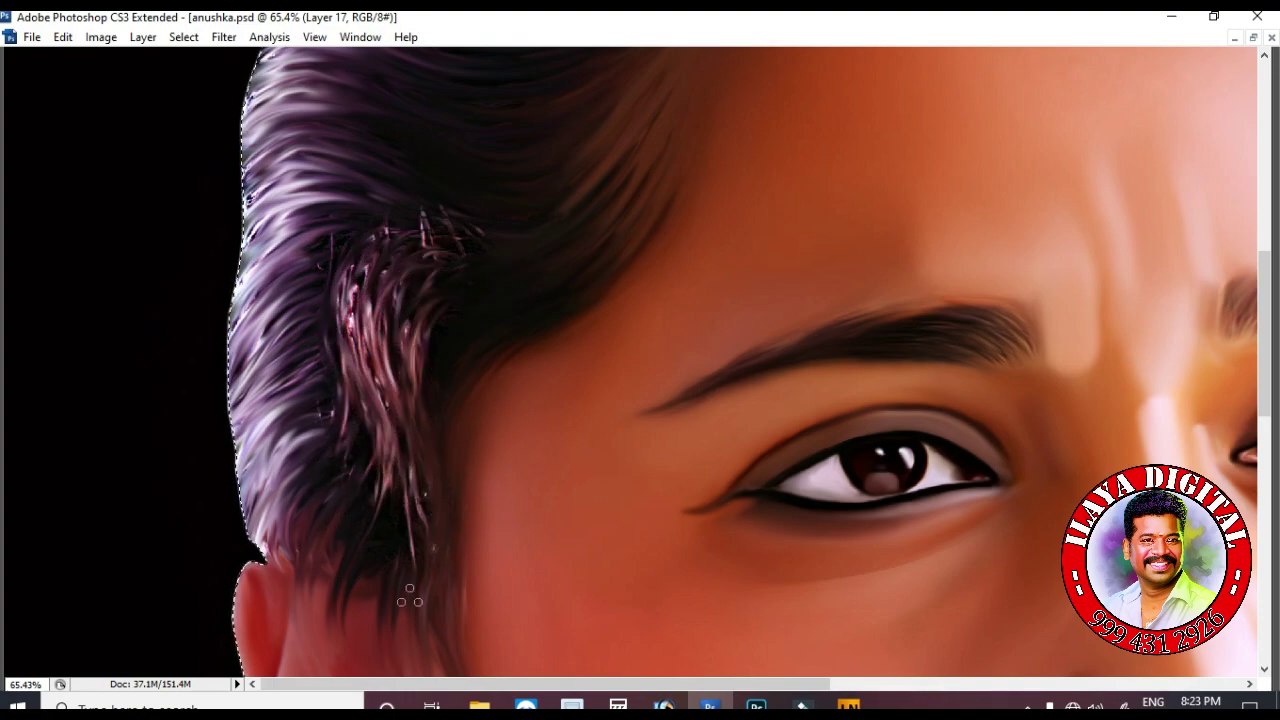
pyautogui.moveTo(370, 548)
pyautogui.mouseDown()
pyautogui.moveTo(363, 277)
pyautogui.moveTo(480, 245)
pyautogui.mouseUp()
pyautogui.moveTo(308, 208)
pyautogui.mouseDown()
pyautogui.moveTo(382, 197)
pyautogui.moveTo(361, 291)
pyautogui.mouseUp()
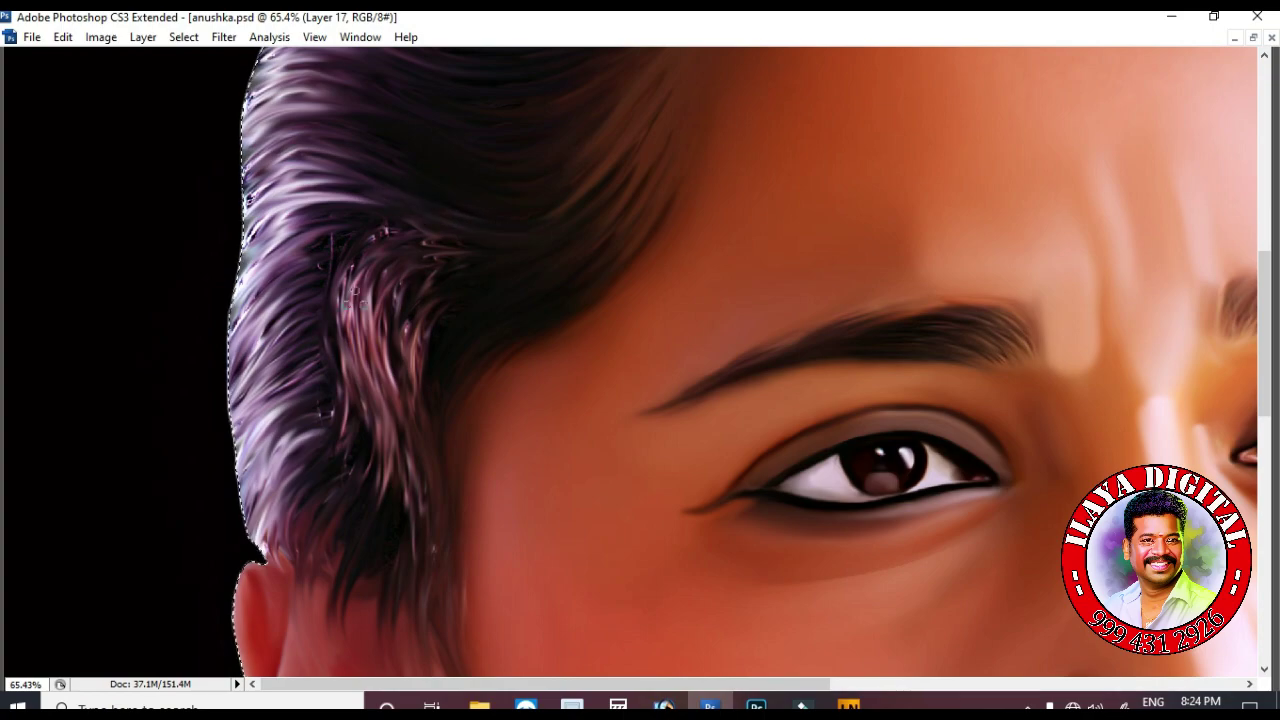
pyautogui.moveTo(376, 358); pyautogui.dragTo(585, 238)
pyautogui.moveTo(408, 594)
pyautogui.mouseDown()
pyautogui.moveTo(360, 557)
pyautogui.moveTo(411, 654)
pyautogui.moveTo(330, 455)
pyautogui.moveTo(346, 248)
pyautogui.mouseUp()
# Bring back the interface panels and inspect the smudged hair across the whole portrait.
pyautogui.scroll(-5, 349, 235)
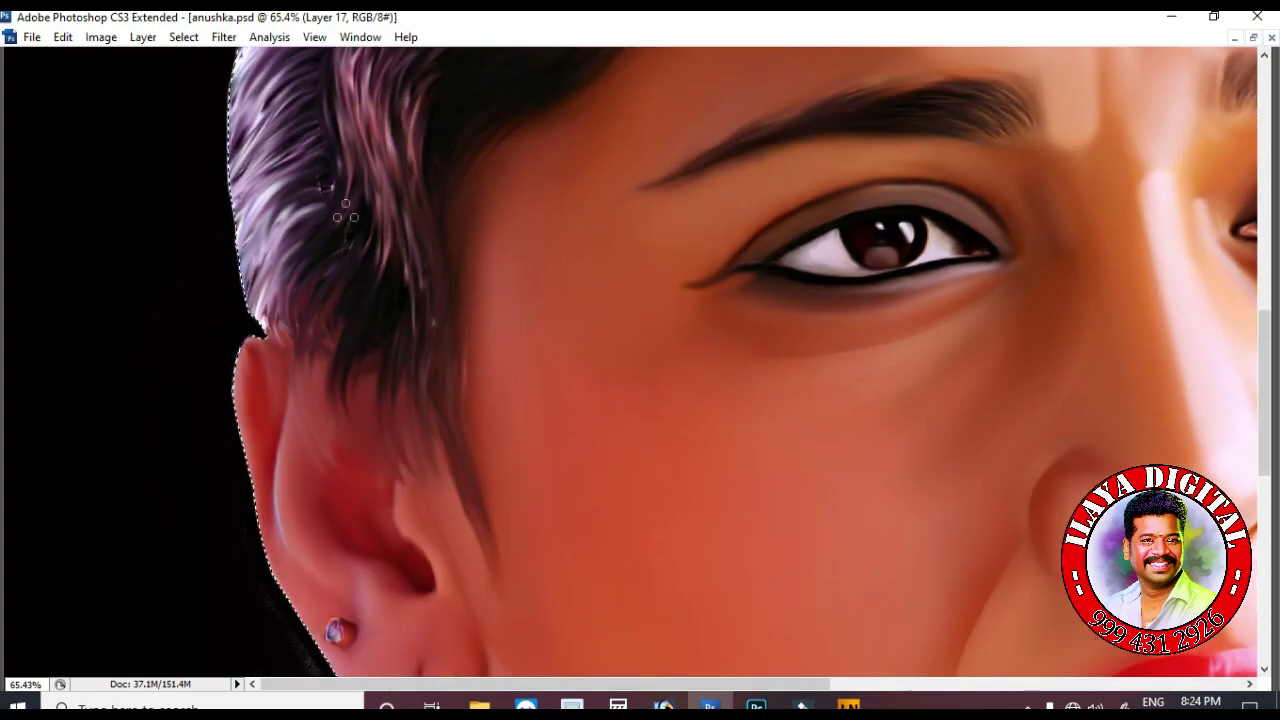
pyautogui.hotkey('ctrl', '-')
pyautogui.hotkey('ctrl', '-')
pyautogui.hotkey('ctrl', '-')
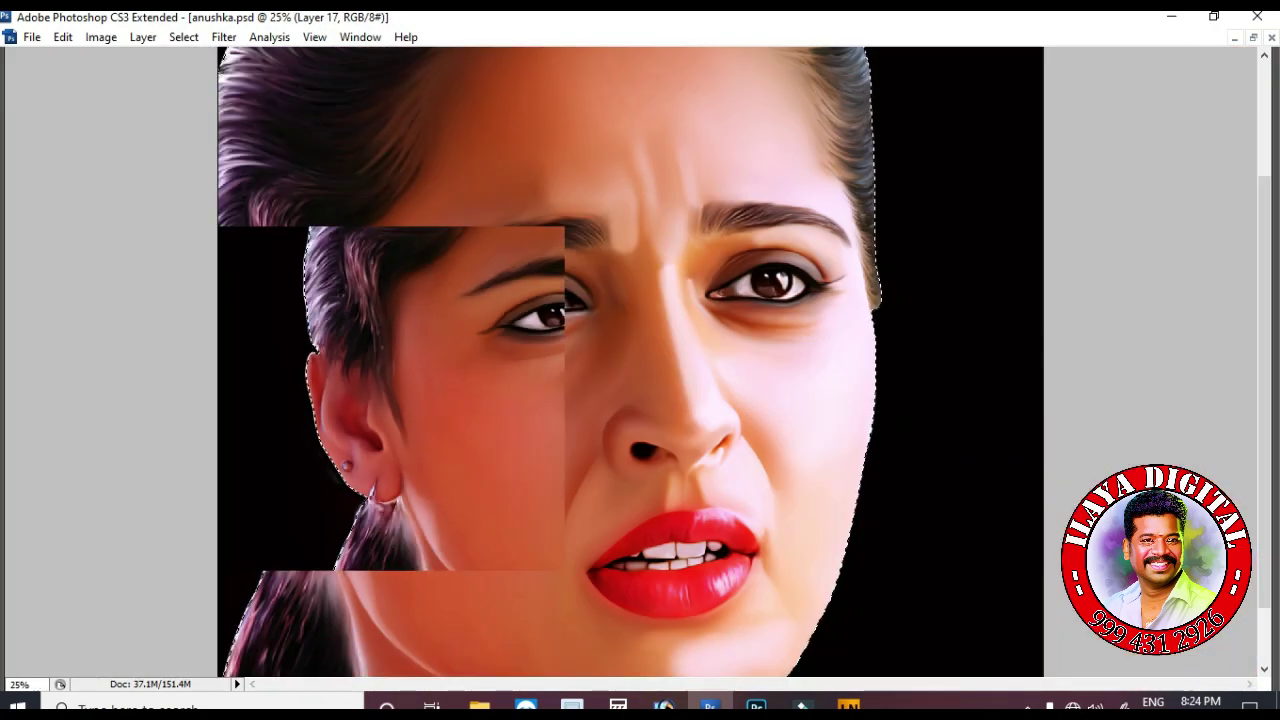
pyautogui.press('Tab')
pyautogui.press('F7')
pyautogui.hotkey('ctrl', '-')
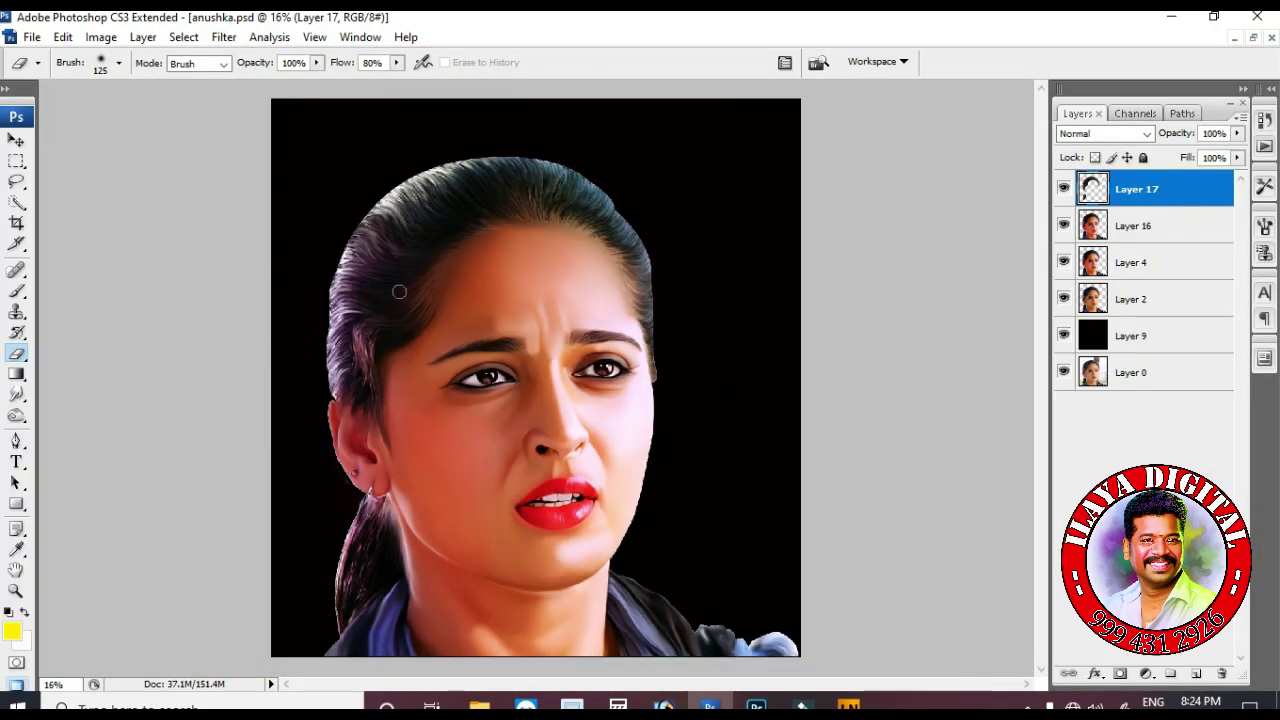
pyautogui.hotkey('ctrl', '+')
pyautogui.hotkey('ctrl', '+')
pyautogui.hotkey('ctrl', '+')
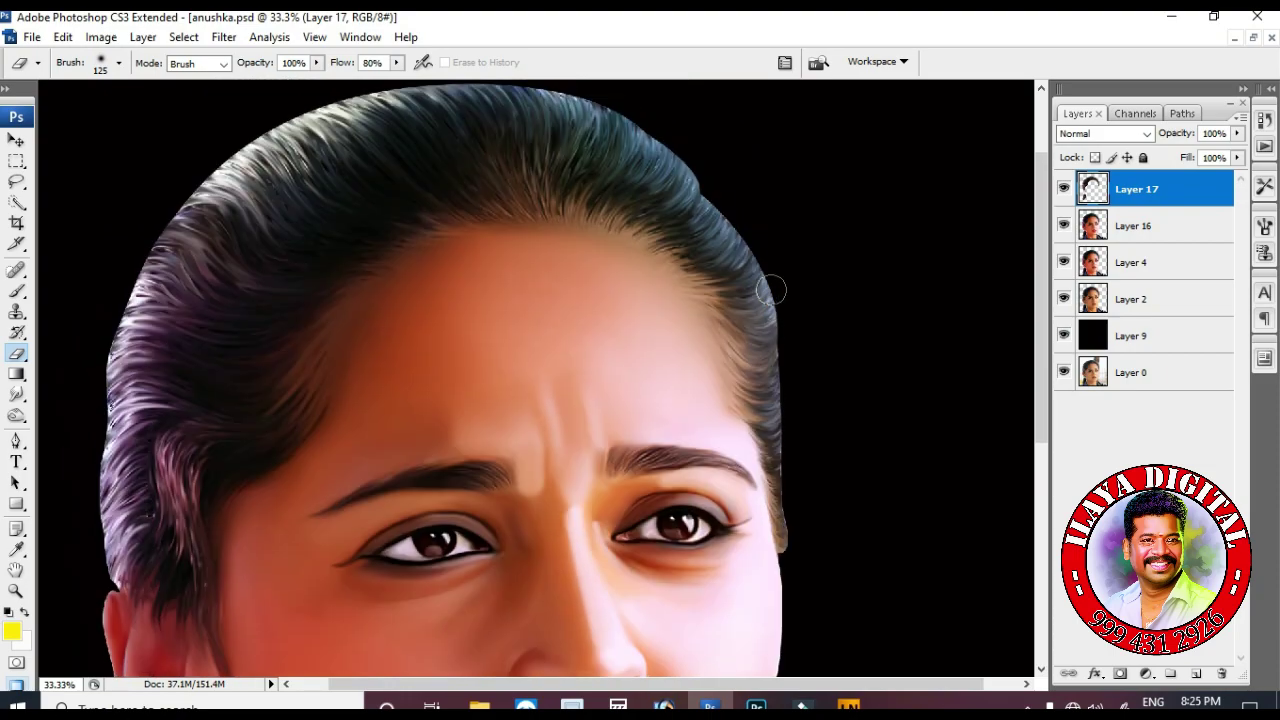
pyautogui.scroll(2, 771, 290)
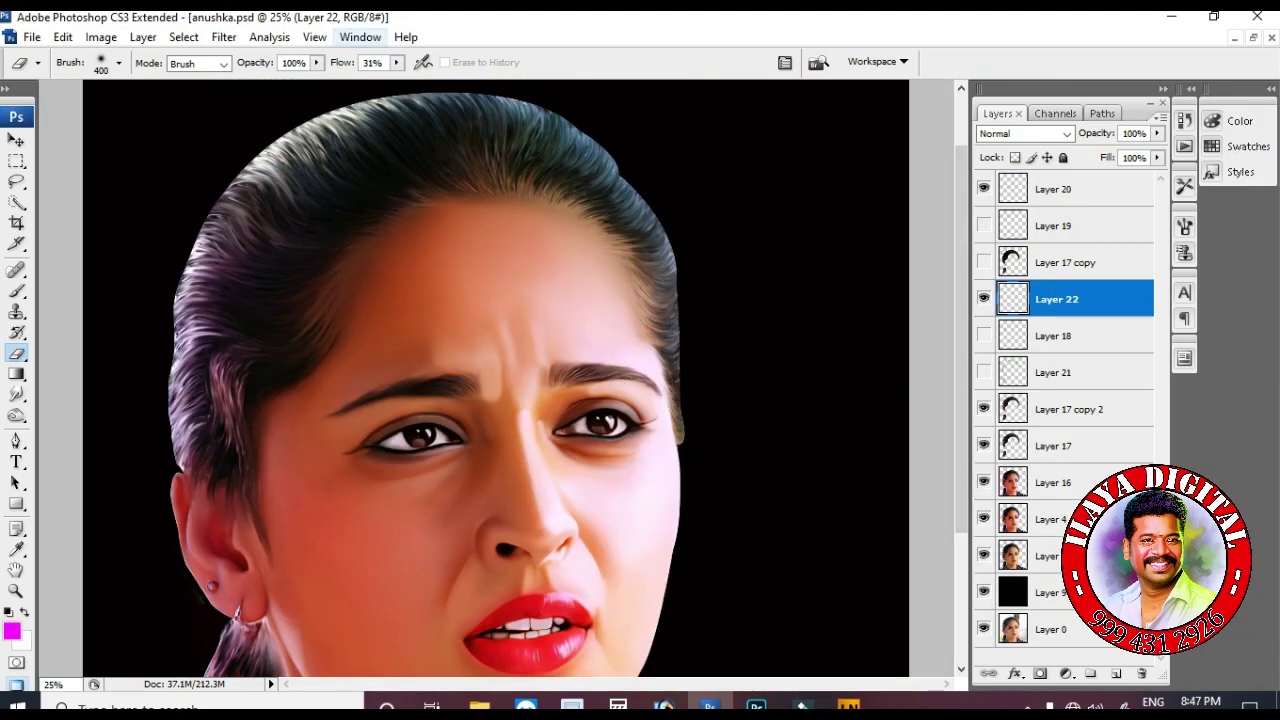
# Open the Color settings and make Layer 21 visible.
pyautogui.click(360, 37)
pyautogui.click(400, 177)
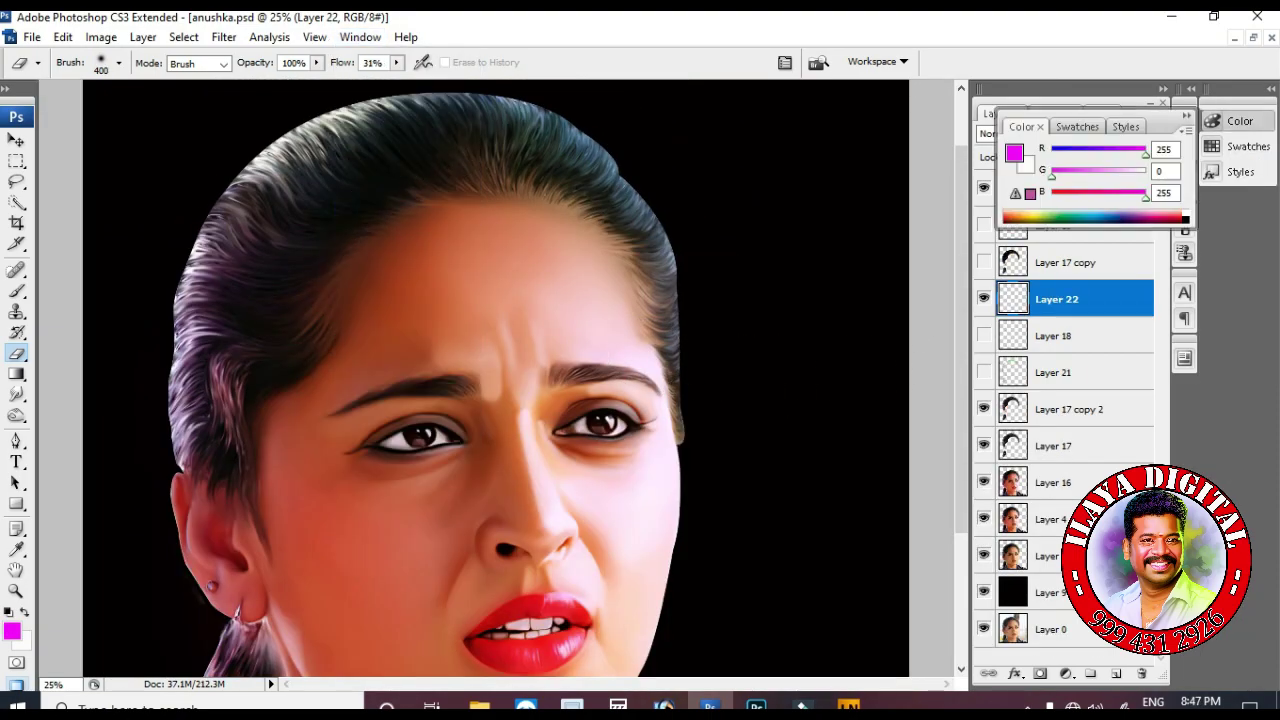
pyautogui.click(984, 372)
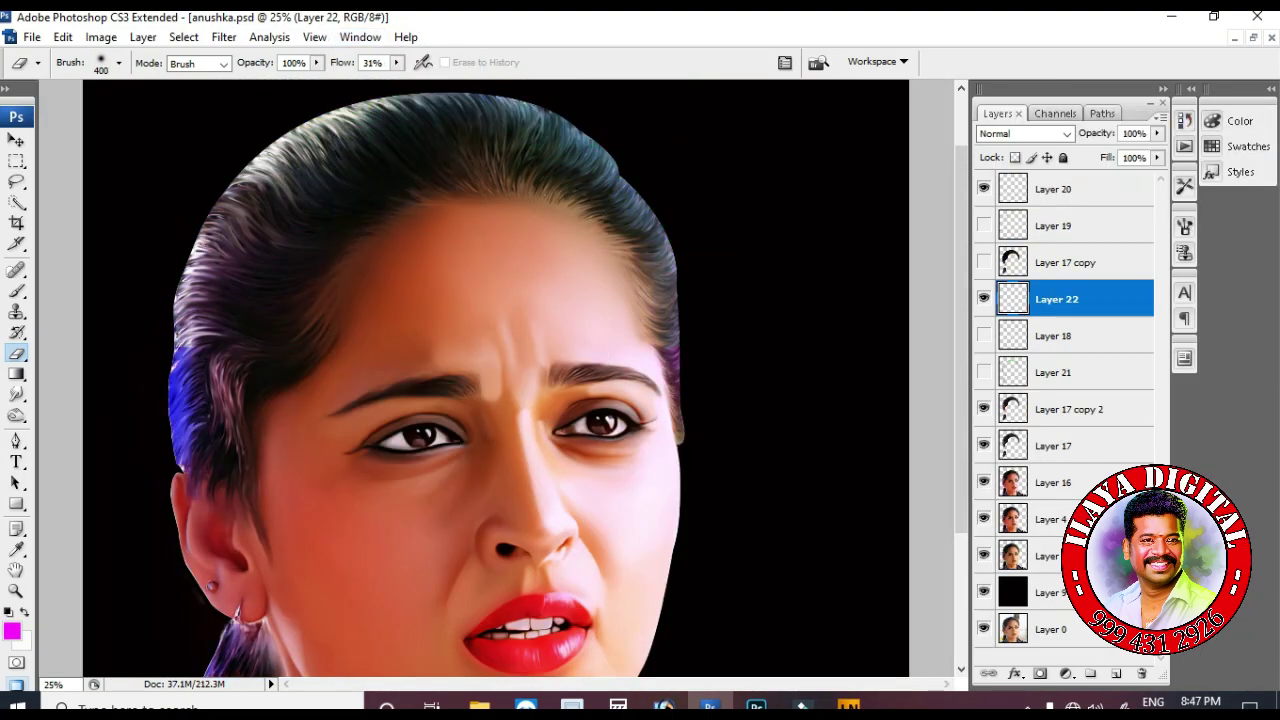
# Delete the unneeded layers Layer 18, Layer 19, Layer 20 and Layer 17 copy.
pyautogui.moveTo(1053, 336); pyautogui.dragTo(1141, 673)
pyautogui.click(1053, 225)
pyautogui.click(1141, 673)
pyautogui.press('Return')
pyautogui.click(1053, 189)
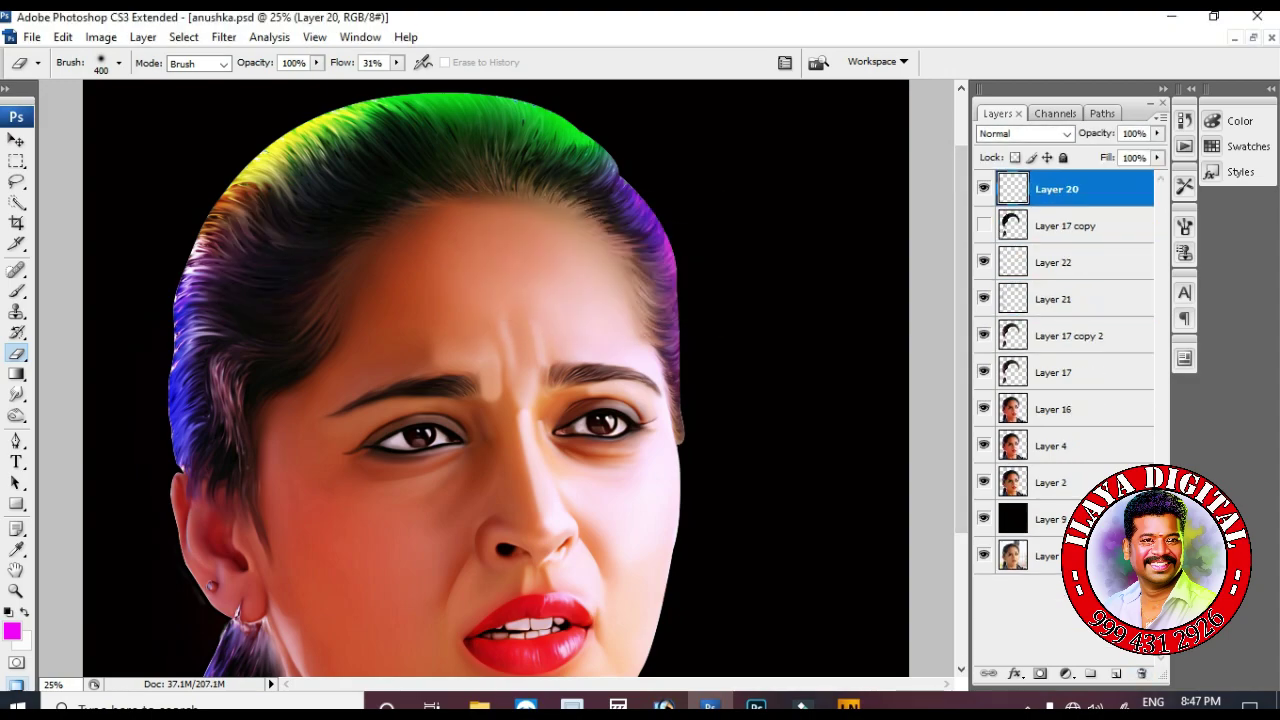
pyautogui.click(1141, 673)
pyautogui.press('Return')
pyautogui.moveTo(1053, 189); pyautogui.dragTo(1141, 673)
# Move Layer 17 down directly beneath Layer 2 and hide it.
pyautogui.click(1053, 299)
pyautogui.hotkey('ctrl', '[')
pyautogui.hotkey('ctrl', '[')
pyautogui.hotkey('ctrl', '[')
pyautogui.click(984, 409)
# Merge Layer 17 copy 2 with the colour layers Layer 21 and Layer 22 into one hair layer.
pyautogui.click(1053, 262)
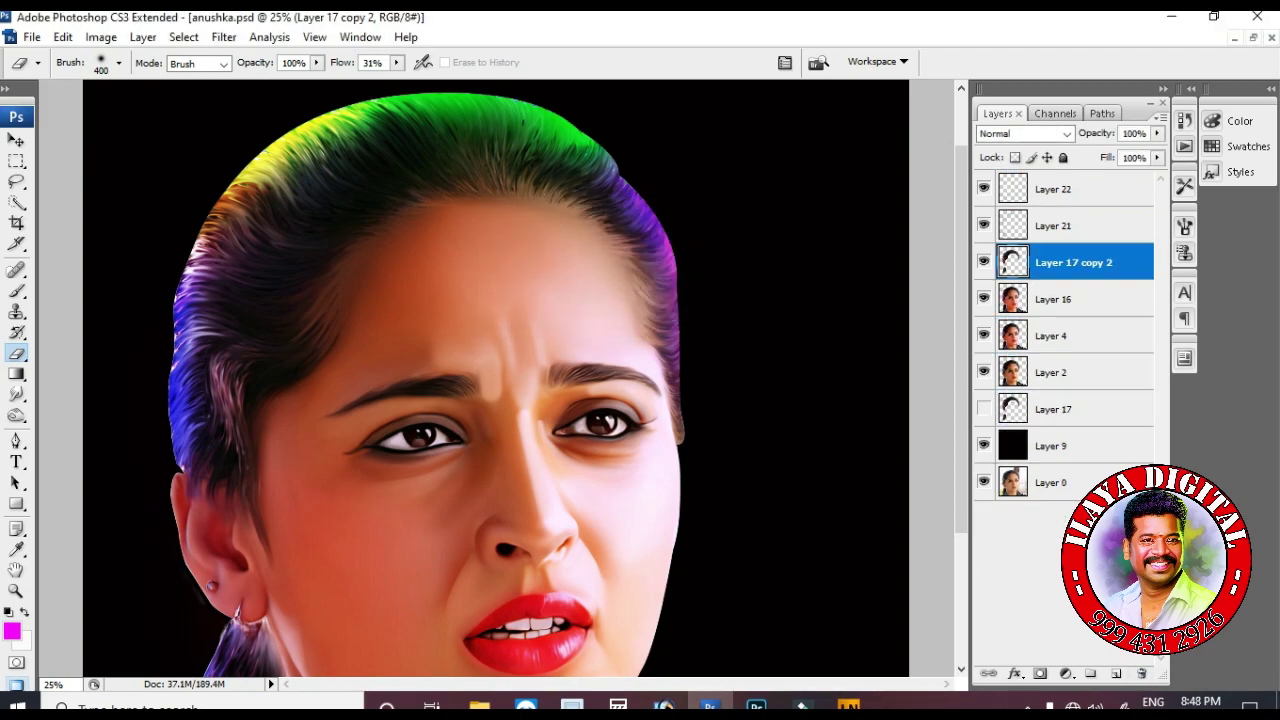
pyautogui.keyDown('shift'); pyautogui.click(1053, 225); pyautogui.keyUp('shift')
pyautogui.hotkey('ctrl', 'e')
pyautogui.keyDown('shift'); pyautogui.click(1053, 189); pyautogui.keyUp('shift')
pyautogui.hotkey('ctrl', 'e')
# Smudge the blue and purple hair along the left edge of the head on the merged Layer 22.
pyautogui.press('z')
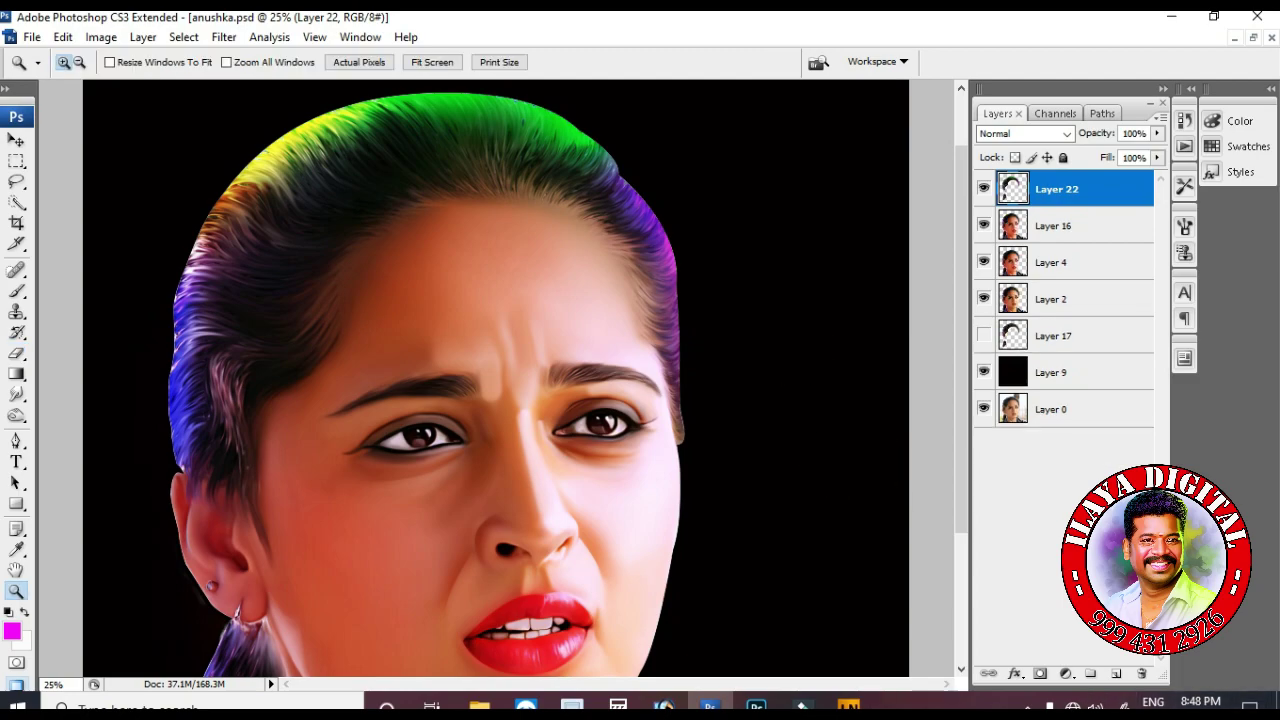
pyautogui.moveTo(95, 225); pyautogui.dragTo(390, 415)
pyautogui.press('r')
pyautogui.moveTo(321, 328); pyautogui.dragTo(391, 317)
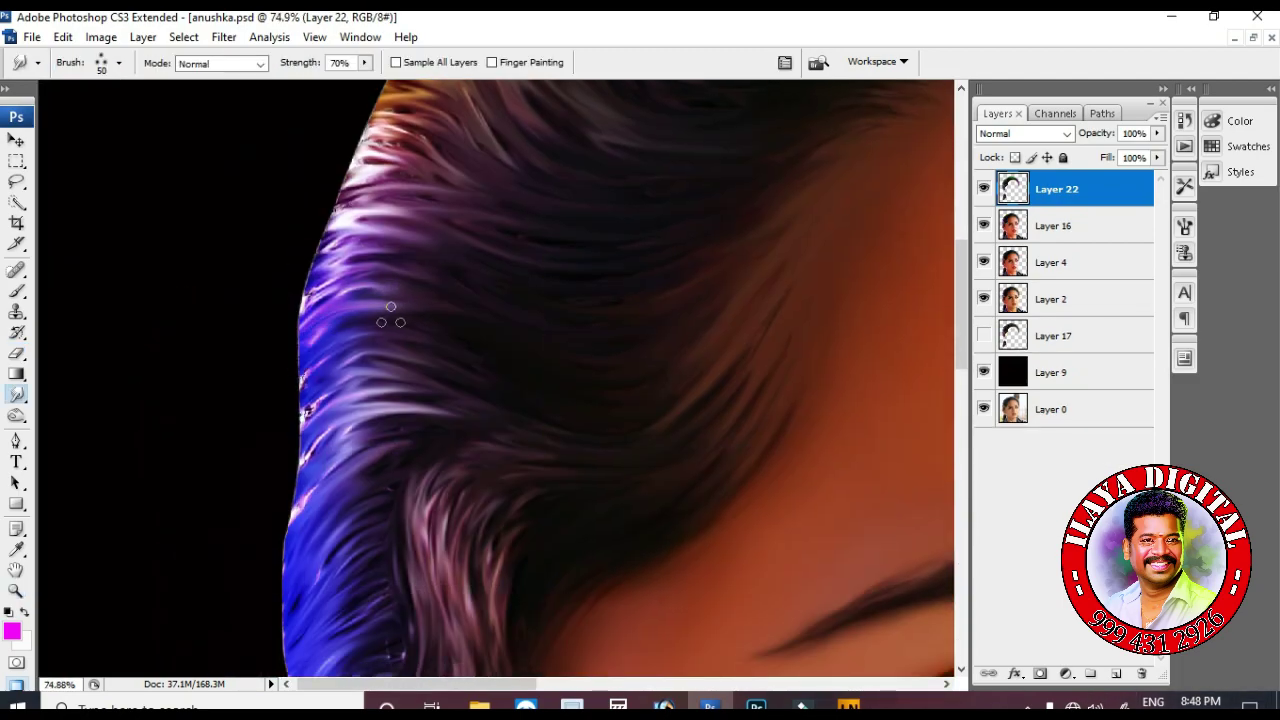
pyautogui.moveTo(300, 350)
pyautogui.mouseDown()
pyautogui.moveTo(395, 275)
pyautogui.moveTo(300, 340)
pyautogui.mouseUp()
# Set the Smudge tool to brush size 70 and strength 80%, and blend the pinkish strands and sideburn above the left ear.
pyautogui.hotkey('ctrl', '+')
pyautogui.hotkey('ctrl', '+')
pyautogui.press(']')
pyautogui.press(']')
pyautogui.press('8')
pyautogui.hotkey('ctrl', '-')
pyautogui.hotkey('ctrl', '-')
pyautogui.hotkey('ctrl', '-')
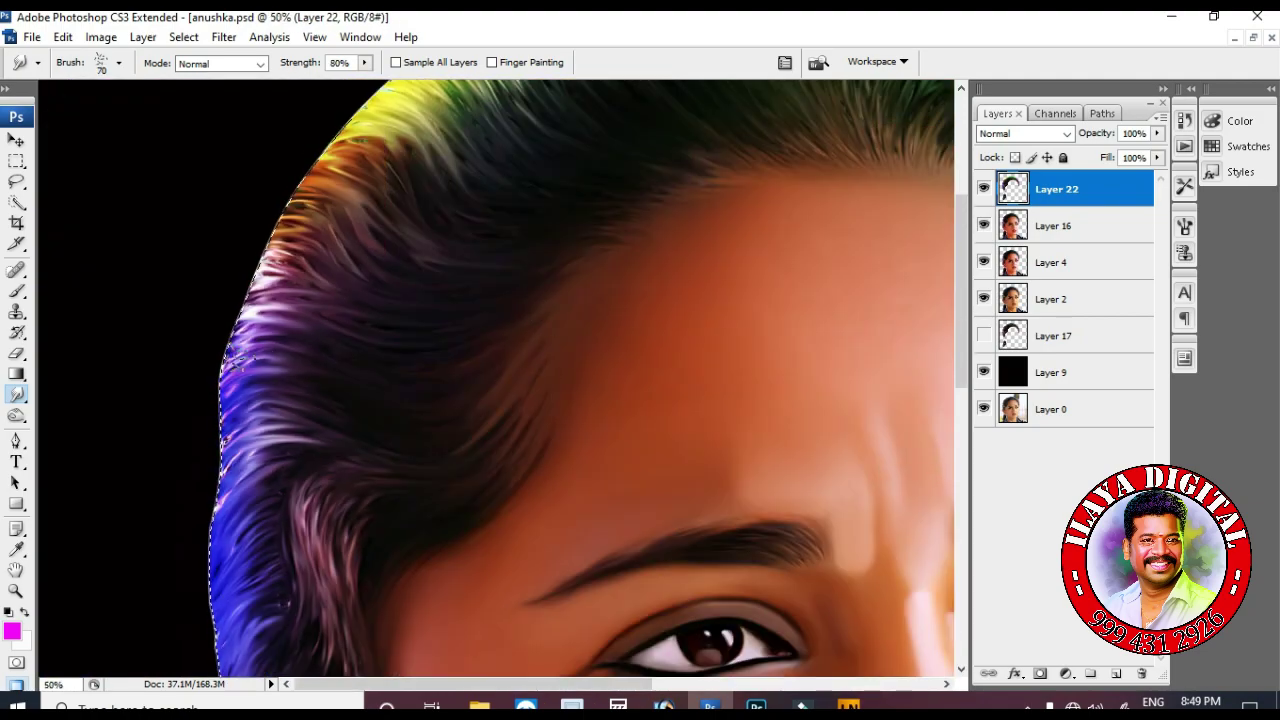
pyautogui.hotkey('ctrl', '+')
pyautogui.moveTo(222, 622)
pyautogui.mouseDown()
pyautogui.moveTo(236, 310)
pyautogui.moveTo(211, 628)
pyautogui.moveTo(275, 285)
pyautogui.moveTo(240, 644)
pyautogui.moveTo(276, 295)
pyautogui.moveTo(280, 617)
pyautogui.moveTo(318, 298)
pyautogui.mouseUp()
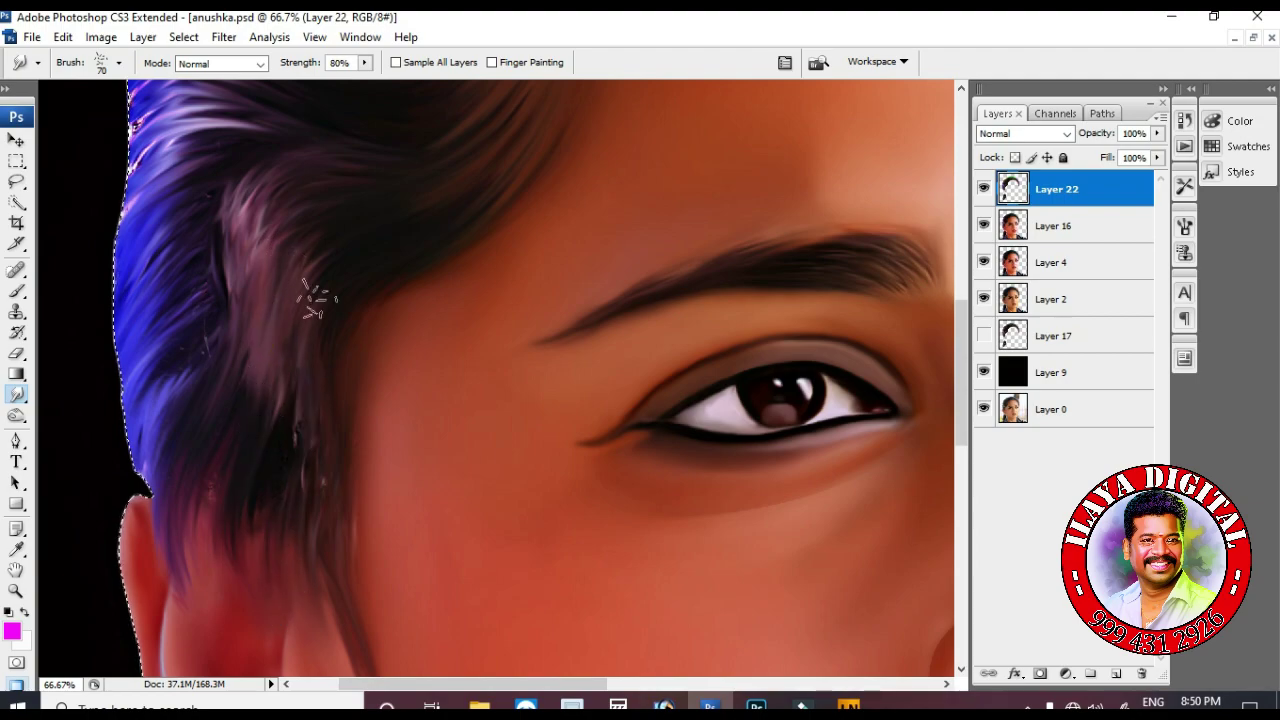
pyautogui.hotkey('ctrl', '-')
pyautogui.hotkey('ctrl', '+')
pyautogui.scroll(2, 300, 330)
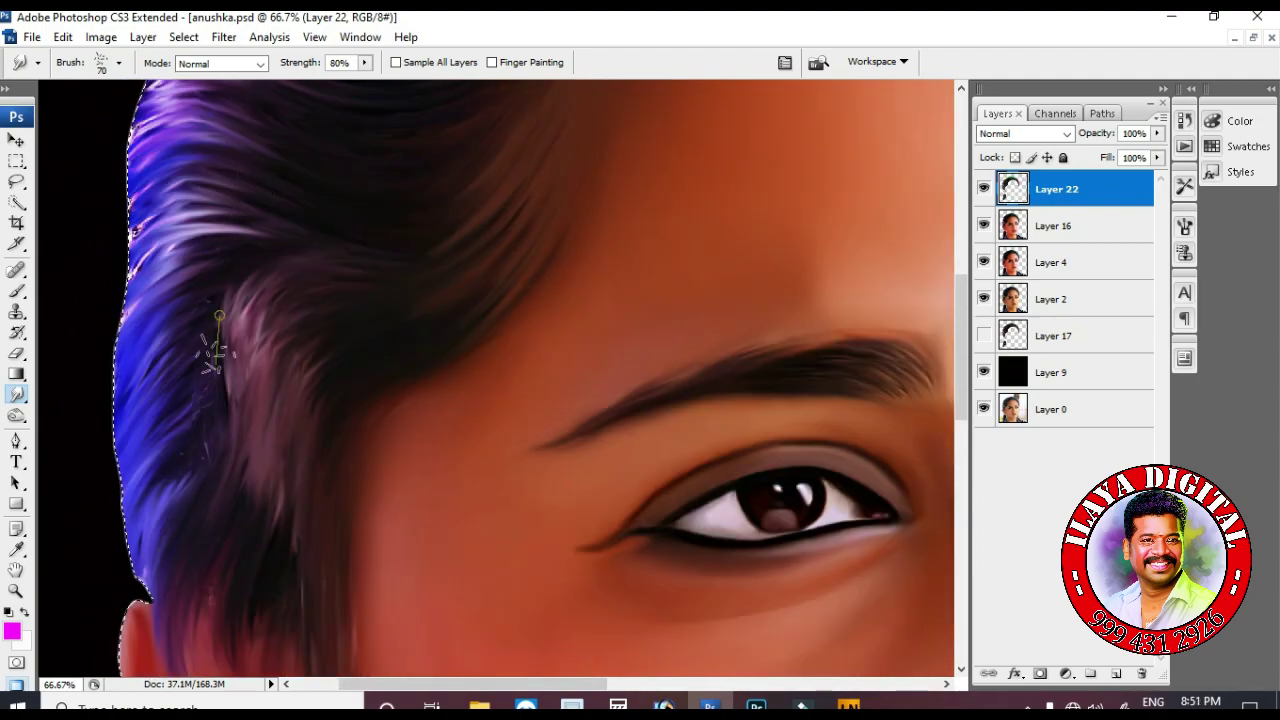
# Smudge the purple and dark strands between the left edge of the head and the temple hairline into flowing hair.
pyautogui.scroll(4, 213, 385)
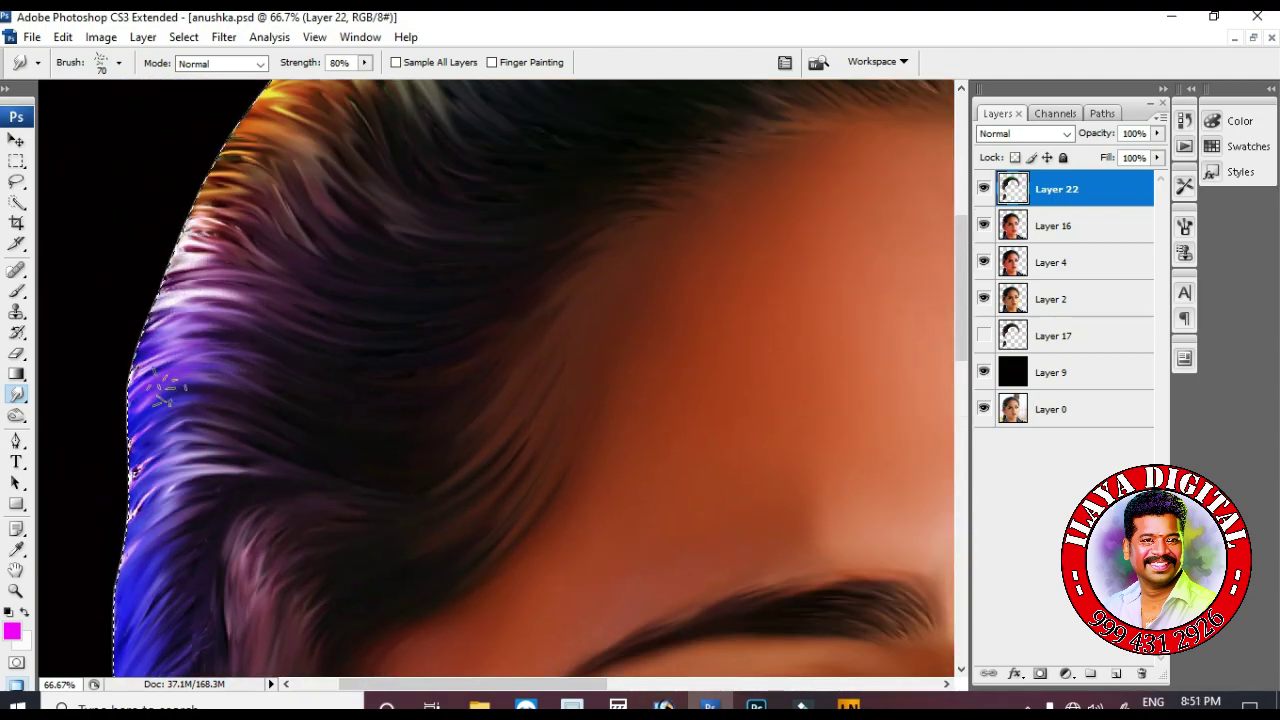
pyautogui.scroll(3, 290, 265)
pyautogui.moveTo(290, 265)
pyautogui.mouseDown()
pyautogui.moveTo(348, 168)
pyautogui.moveTo(465, 240)
pyautogui.moveTo(372, 207)
pyautogui.moveTo(490, 308)
pyautogui.moveTo(295, 238)
pyautogui.moveTo(412, 292)
pyautogui.moveTo(377, 225)
pyautogui.moveTo(435, 310)
pyautogui.mouseUp()
pyautogui.scroll(-2, 435, 310)
pyautogui.moveTo(443, 257)
pyautogui.mouseDown()
pyautogui.moveTo(592, 225)
pyautogui.moveTo(320, 225)
pyautogui.moveTo(285, 158)
pyautogui.moveTo(435, 265)
pyautogui.mouseUp()
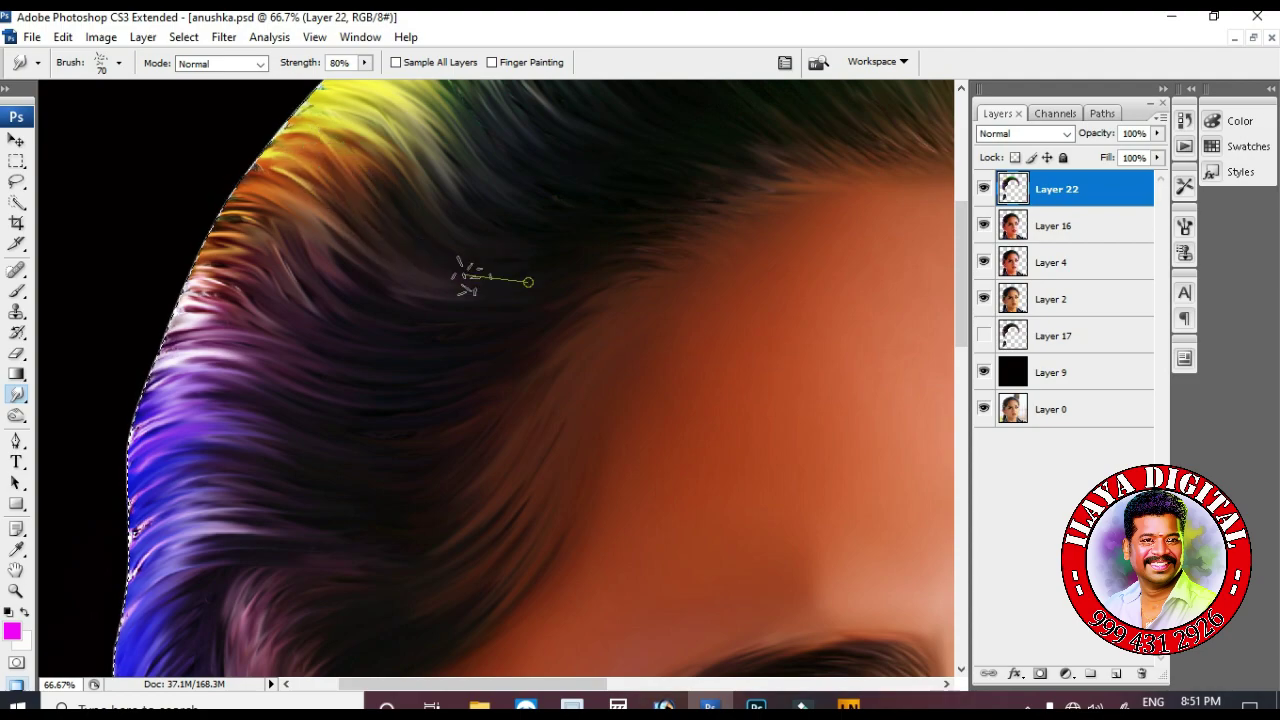
pyautogui.scroll(-2, 432, 265)
pyautogui.moveTo(363, 229); pyautogui.dragTo(240, 240)
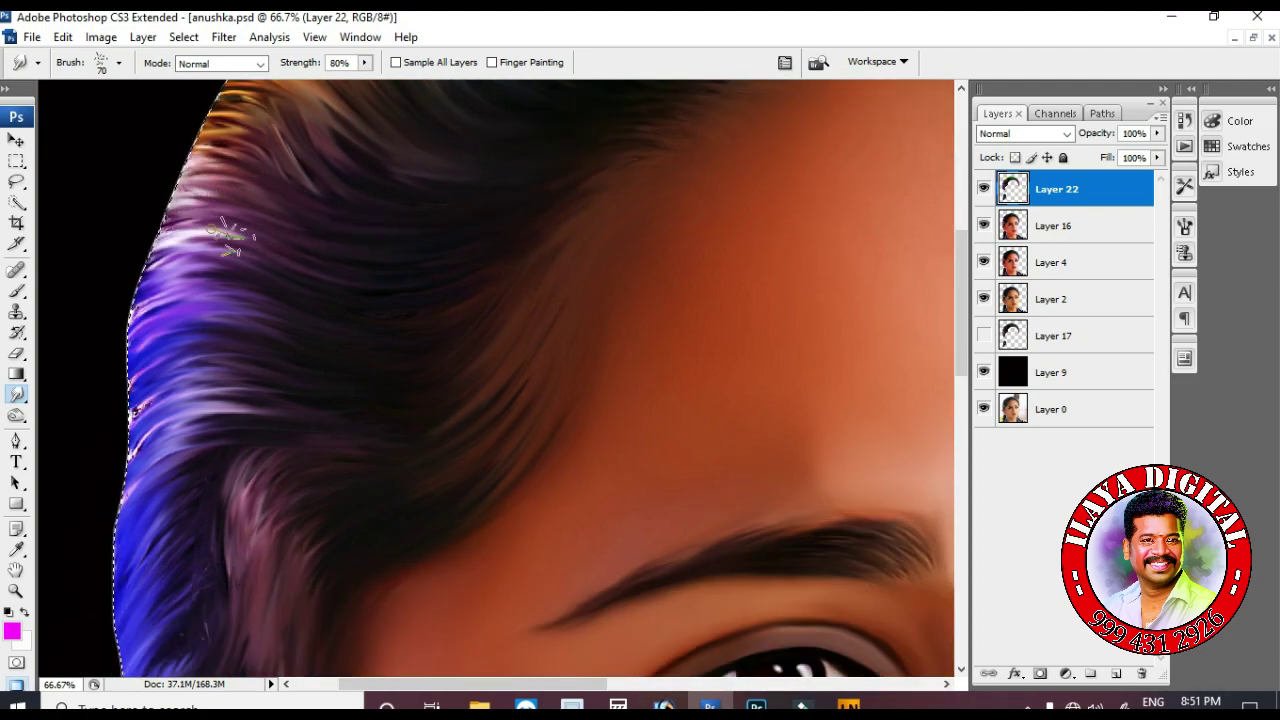
# Smooth the orange and purple strands on the upper left of the head and blend them into the dark temple hair.
pyautogui.scroll(2, 466, 294)
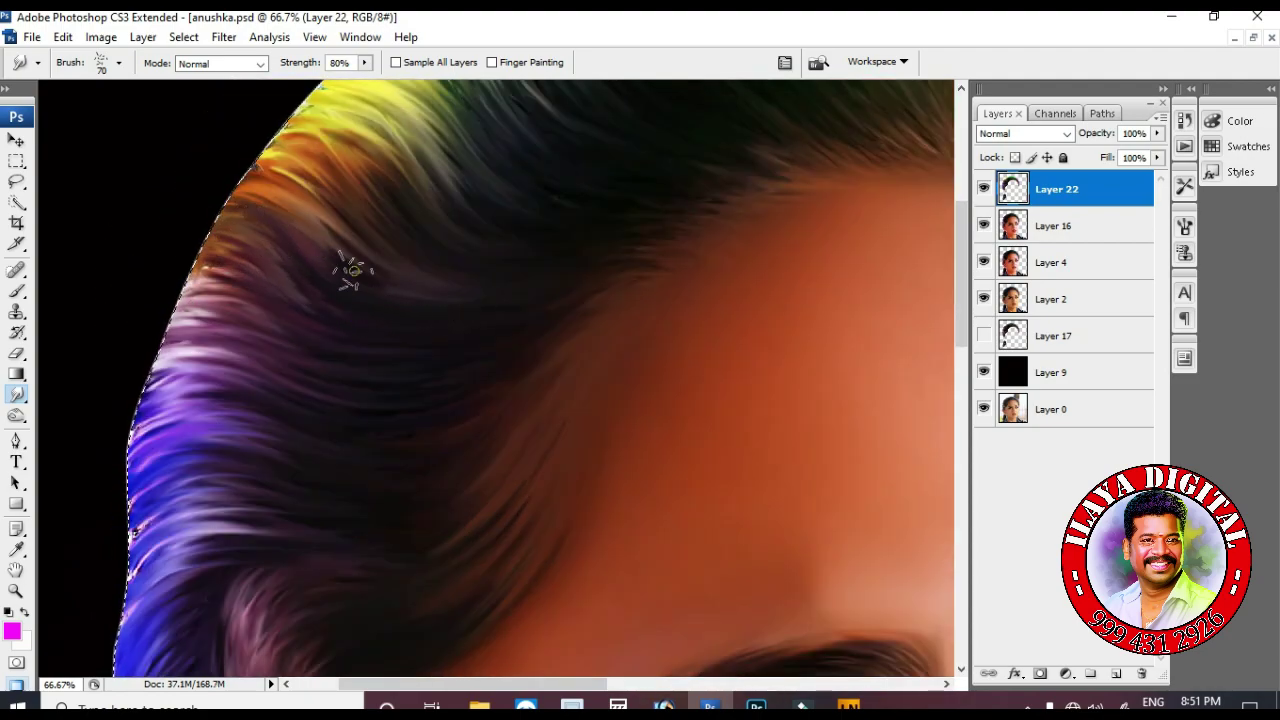
pyautogui.scroll(2, 509, 214)
pyautogui.moveTo(290, 185)
pyautogui.mouseDown()
pyautogui.moveTo(409, 220)
pyautogui.moveTo(323, 309)
pyautogui.moveTo(420, 363)
pyautogui.moveTo(407, 216)
pyautogui.moveTo(320, 277)
pyautogui.moveTo(309, 343)
pyautogui.moveTo(343, 409)
pyautogui.moveTo(256, 588)
pyautogui.mouseUp()
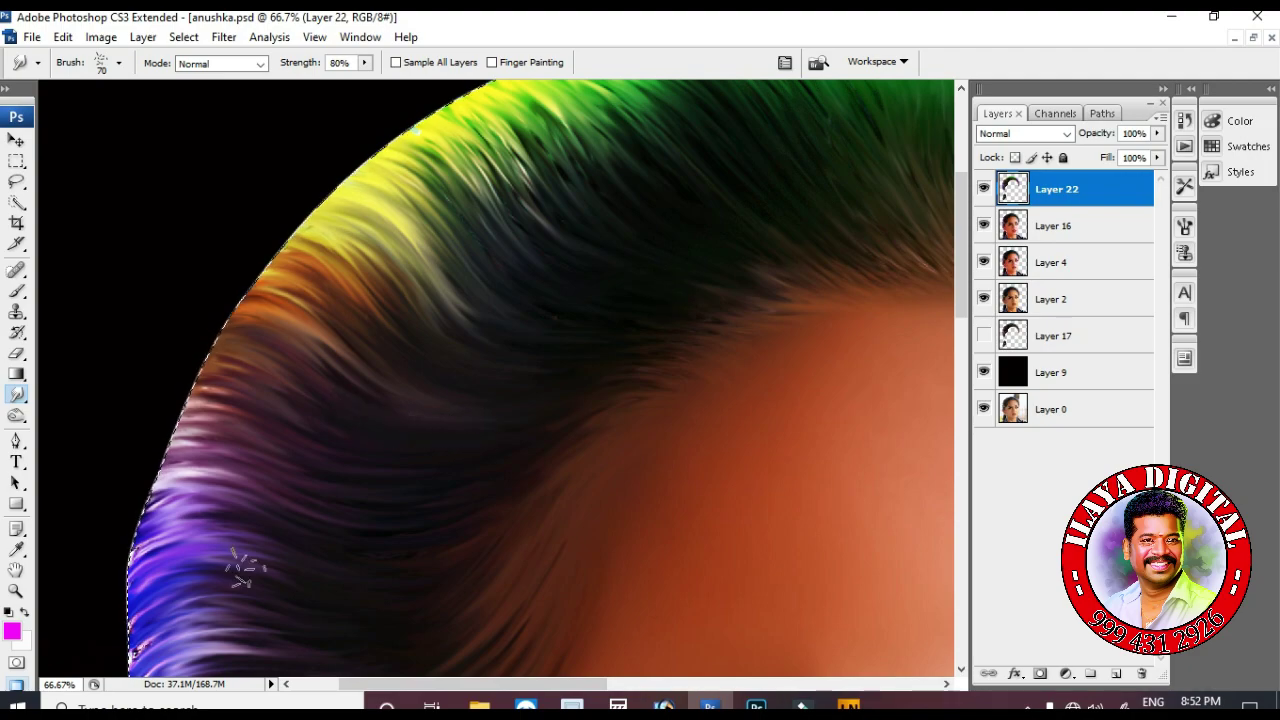
pyautogui.scroll(-3, 587, 436)
pyautogui.hscroll(2, 163, 469)
pyautogui.moveTo(278, 489); pyautogui.dragTo(280, 488)
pyautogui.moveTo(410, 401); pyautogui.dragTo(214, 527)
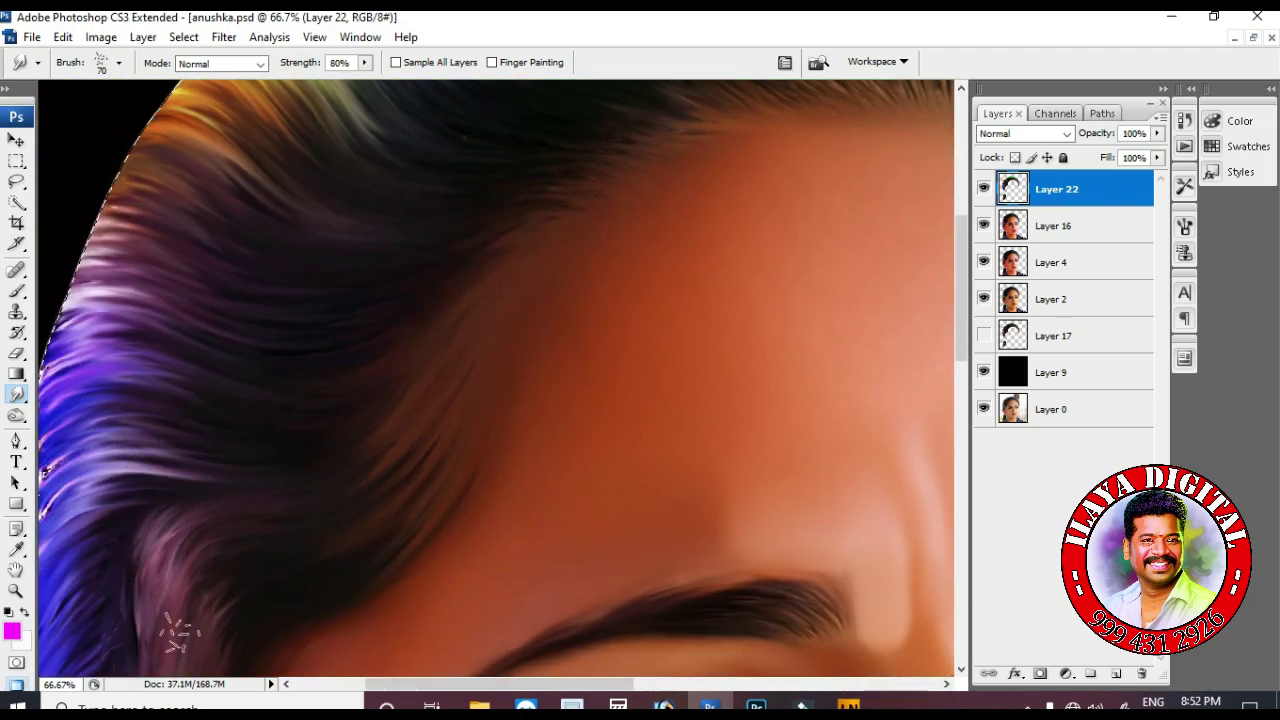
# Smudge the yellow and green hair on the upper left crown into long strands fading into the dark hair.
pyautogui.scroll(5, 500, 343)
pyautogui.hscroll(2, 343, 143)
pyautogui.moveTo(316, 212)
pyautogui.mouseDown()
pyautogui.moveTo(332, 252)
pyautogui.moveTo(342, 158)
pyautogui.moveTo(540, 330)
pyautogui.moveTo(394, 142)
pyautogui.moveTo(452, 217)
pyautogui.moveTo(407, 145)
pyautogui.moveTo(490, 213)
pyautogui.moveTo(522, 220)
pyautogui.moveTo(492, 132)
pyautogui.moveTo(615, 256)
pyautogui.moveTo(621, 177)
pyautogui.moveTo(275, 320)
pyautogui.moveTo(282, 243)
pyautogui.moveTo(305, 292)
pyautogui.moveTo(315, 234)
pyautogui.moveTo(344, 310)
pyautogui.moveTo(490, 247)
pyautogui.mouseUp()
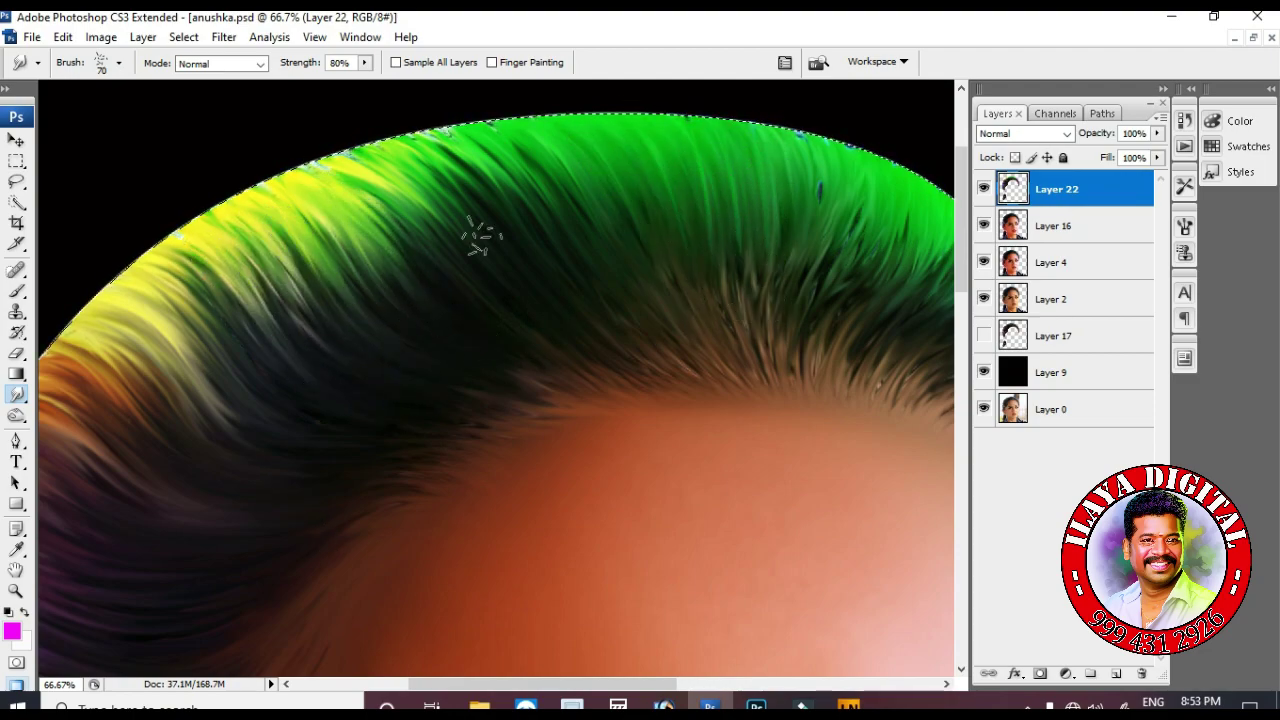
pyautogui.moveTo(327, 200)
pyautogui.mouseDown()
pyautogui.moveTo(280, 238)
pyautogui.moveTo(220, 245)
pyautogui.moveTo(555, 135)
pyautogui.moveTo(485, 160)
pyautogui.mouseUp()
# Smooth the green hair across the top of the head and blend the strands above the central forehead hairline.
pyautogui.hscroll(3, 485, 160)
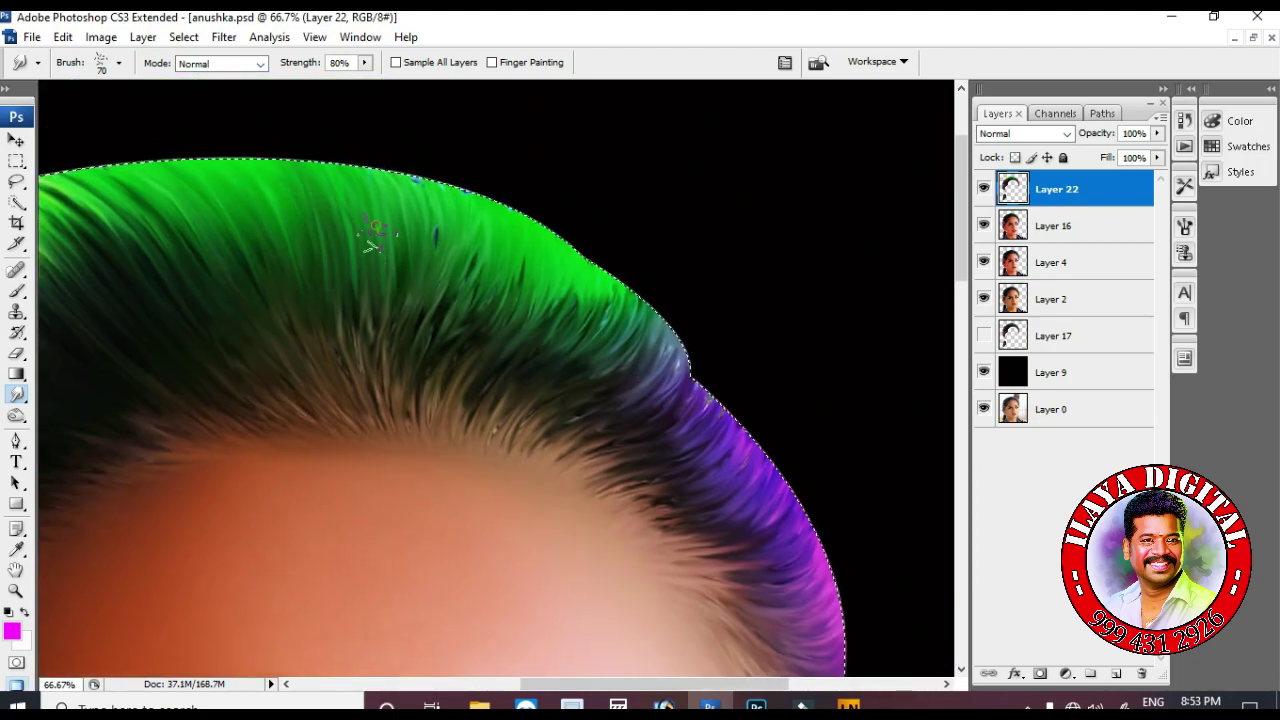
pyautogui.moveTo(437, 212)
pyautogui.mouseDown()
pyautogui.moveTo(406, 428)
pyautogui.moveTo(425, 284)
pyautogui.moveTo(465, 352)
pyautogui.moveTo(463, 325)
pyautogui.moveTo(439, 326)
pyautogui.moveTo(456, 230)
pyautogui.moveTo(479, 347)
pyautogui.moveTo(501, 338)
pyautogui.moveTo(503, 176)
pyautogui.moveTo(505, 236)
pyautogui.moveTo(453, 310)
pyautogui.moveTo(456, 270)
pyautogui.moveTo(495, 280)
pyautogui.moveTo(466, 303)
pyautogui.moveTo(483, 373)
pyautogui.moveTo(463, 210)
pyautogui.moveTo(473, 315)
pyautogui.moveTo(535, 243)
pyautogui.moveTo(461, 456)
pyautogui.moveTo(528, 328)
pyautogui.moveTo(568, 285)
pyautogui.moveTo(488, 440)
pyautogui.moveTo(313, 248)
pyautogui.mouseUp()
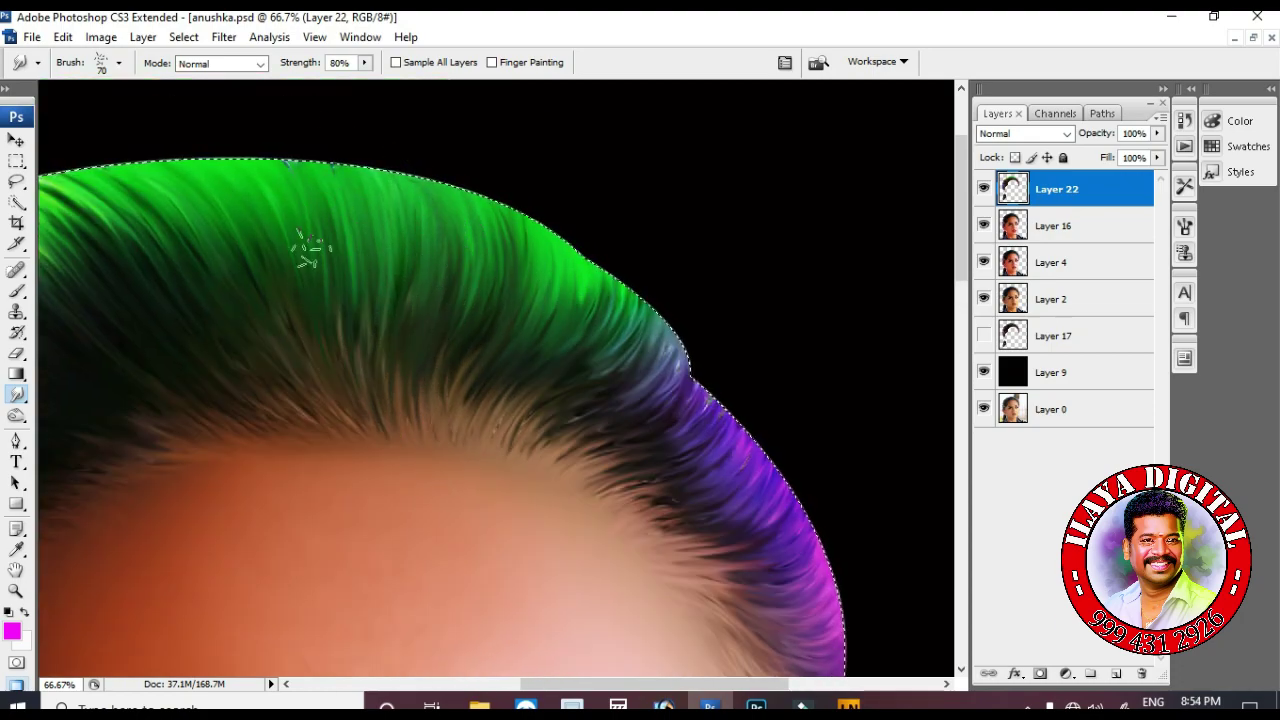
pyautogui.scroll(-2, 686, 366)
pyautogui.moveTo(686, 366)
pyautogui.mouseDown()
pyautogui.moveTo(580, 286)
pyautogui.moveTo(594, 334)
pyautogui.moveTo(512, 438)
pyautogui.moveTo(529, 386)
pyautogui.moveTo(597, 290)
pyautogui.moveTo(557, 349)
pyautogui.mouseUp()
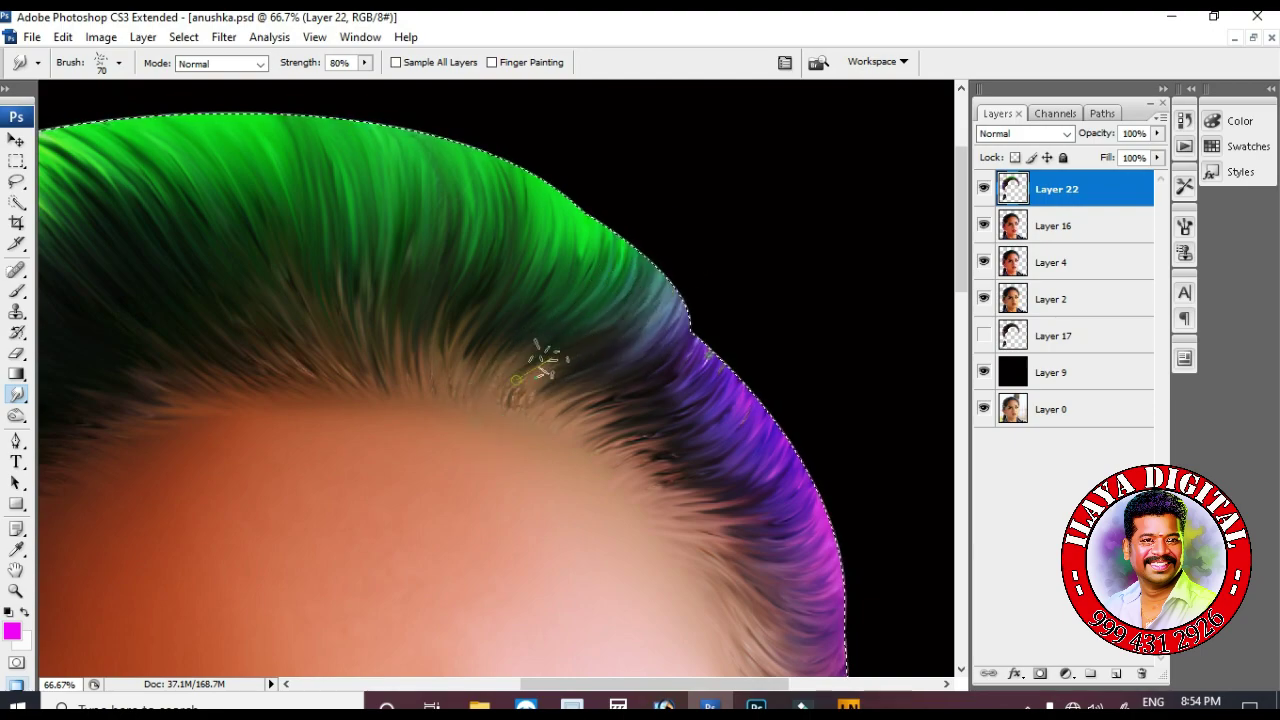
# Smudge the violet and magenta hair down the right side of the head and along the right temple hairline.
pyautogui.scroll(-4, 655, 347)
pyautogui.moveTo(655, 347)
pyautogui.mouseDown()
pyautogui.moveTo(514, 371)
pyautogui.moveTo(690, 290)
pyautogui.moveTo(651, 262)
pyautogui.moveTo(780, 294)
pyautogui.mouseUp()
pyautogui.scroll(-4, 751, 423)
pyautogui.moveTo(751, 423)
pyautogui.mouseDown()
pyautogui.moveTo(700, 140)
pyautogui.moveTo(738, 95)
pyautogui.moveTo(803, 194)
pyautogui.moveTo(830, 330)
pyautogui.moveTo(820, 400)
pyautogui.mouseUp()
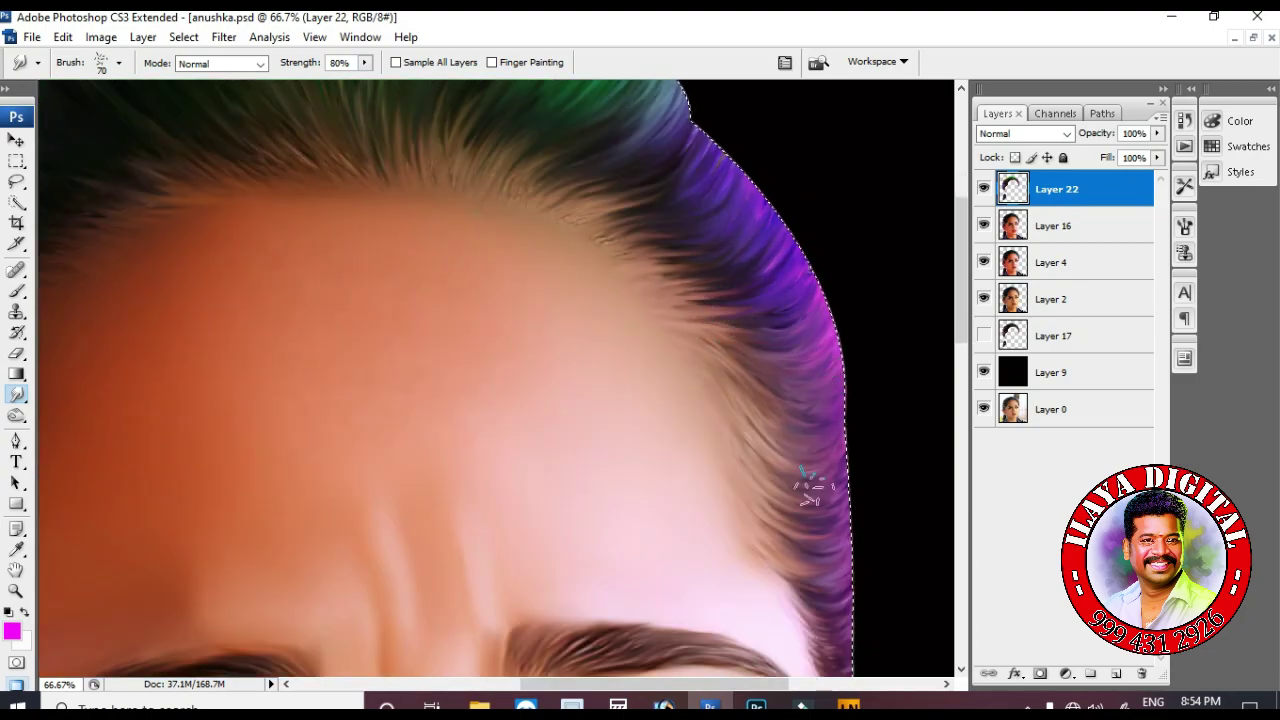
# Smudge the violet ponytail below the left ear into smooth strands, blending away its bright streaks.
pyautogui.hotkey('ctrl', '-')
pyautogui.hotkey('ctrl', '-')
pyautogui.hotkey('ctrl', '-')
pyautogui.press('z')
pyautogui.moveTo(228, 380); pyautogui.dragTo(555, 590)
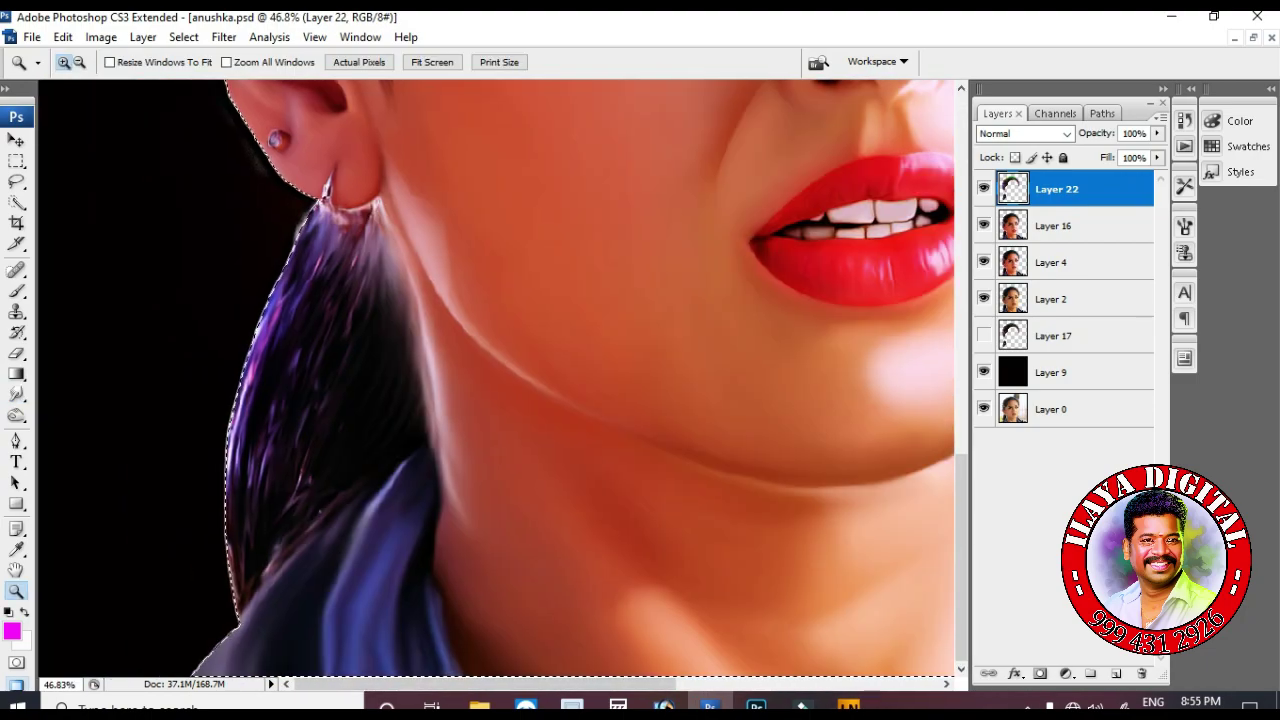
pyautogui.press('r')
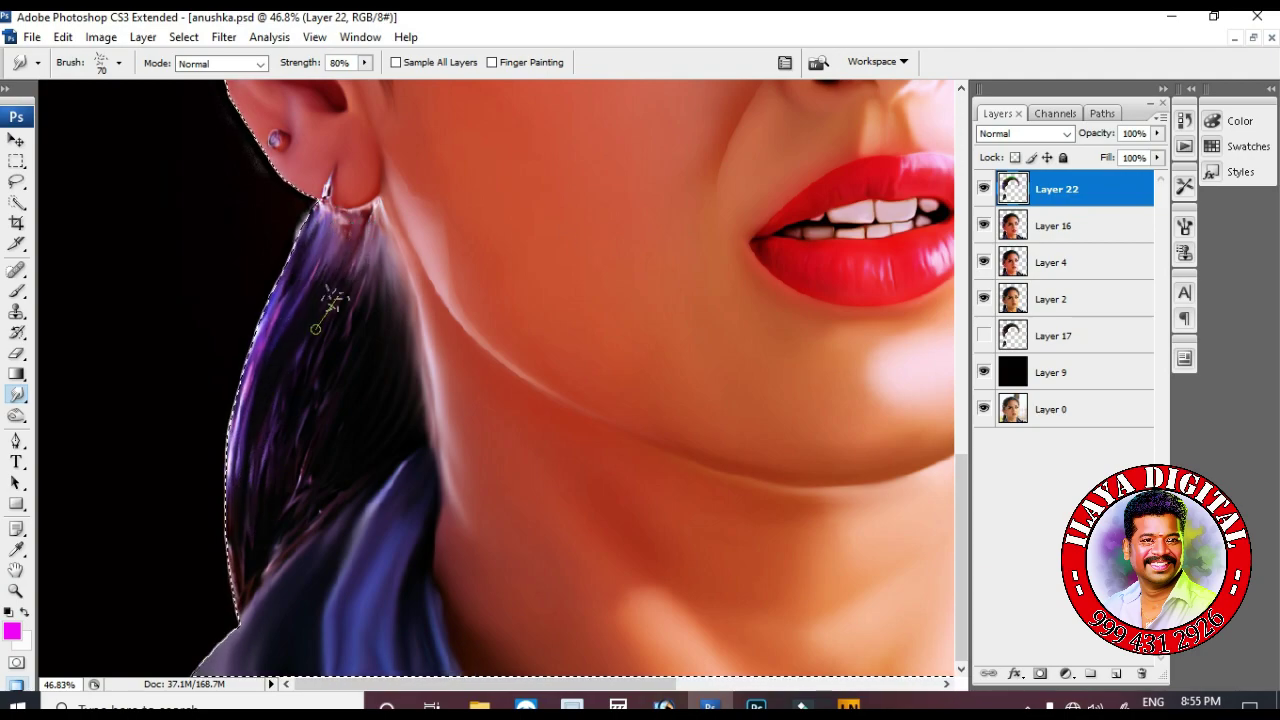
pyautogui.moveTo(331, 250)
pyautogui.mouseDown()
pyautogui.moveTo(269, 385)
pyautogui.moveTo(382, 190)
pyautogui.moveTo(386, 278)
pyautogui.moveTo(333, 398)
pyautogui.moveTo(358, 300)
pyautogui.moveTo(280, 528)
pyautogui.moveTo(369, 296)
pyautogui.moveTo(371, 374)
pyautogui.moveTo(404, 326)
pyautogui.moveTo(385, 420)
pyautogui.mouseUp()
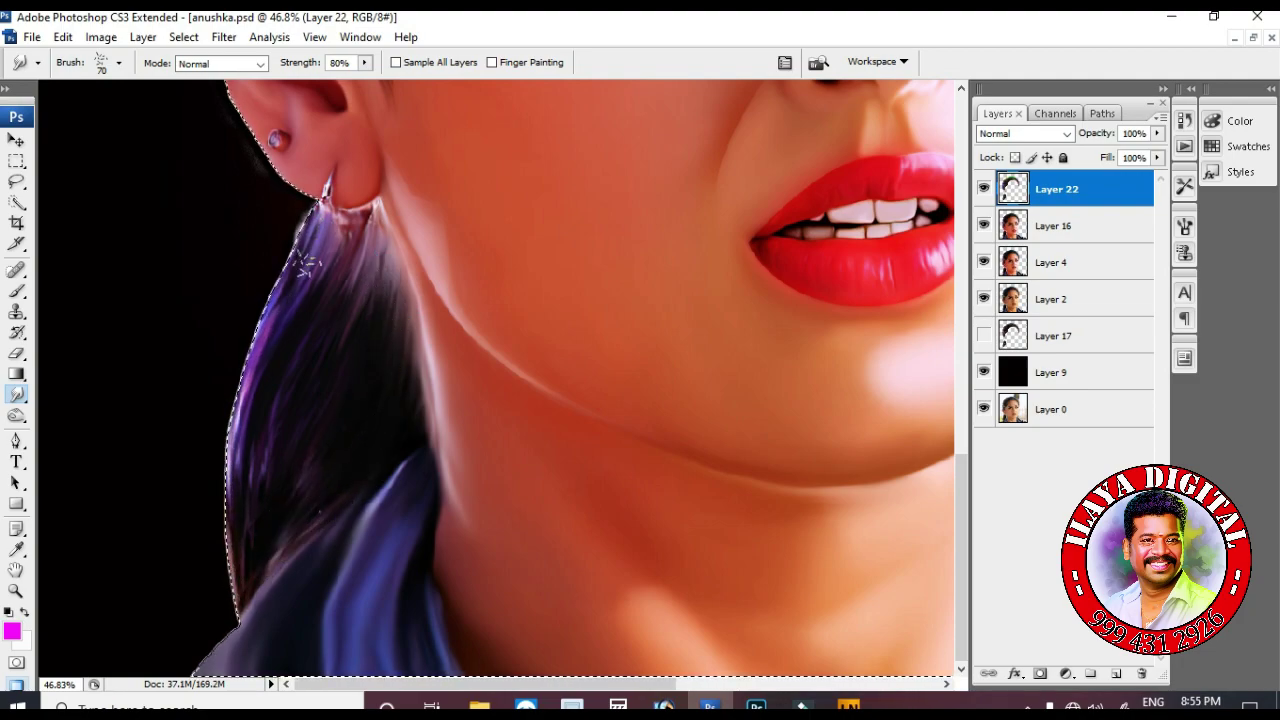
# Smudge the top of the ponytail below the earring and the blue and mauve hair above the left ear toward the temple.
pyautogui.scroll(2, 340, 300)
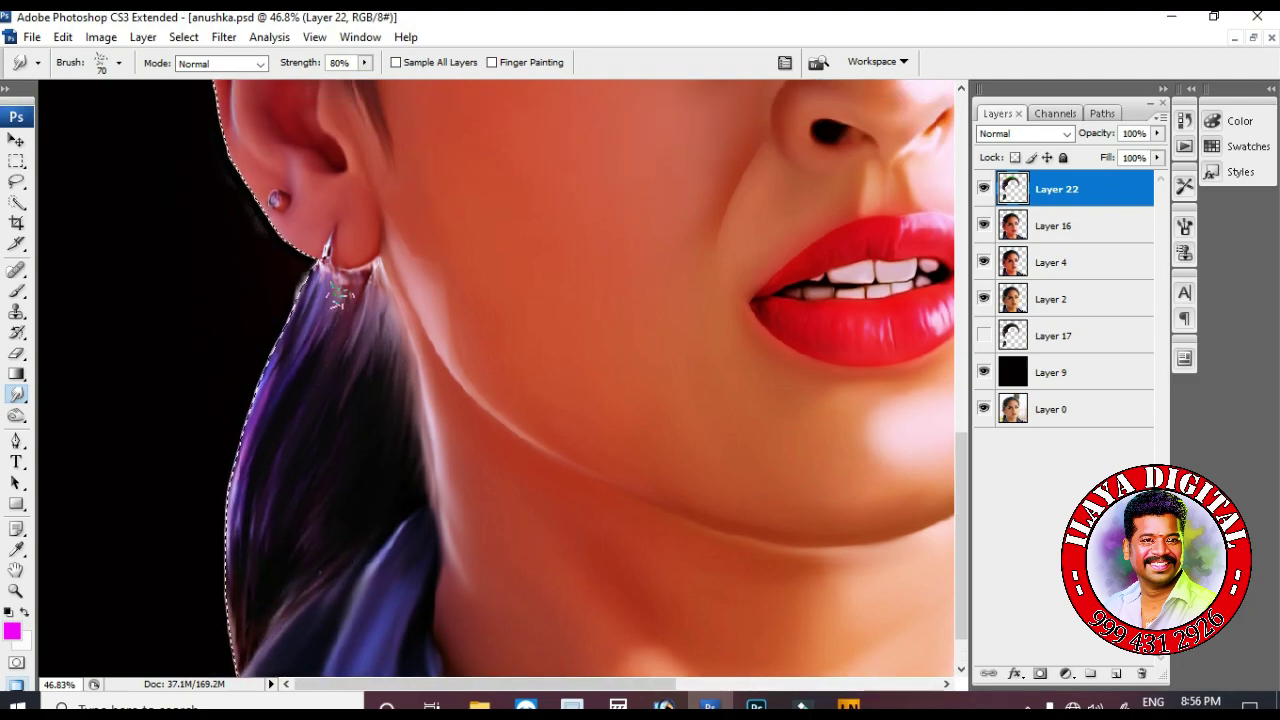
pyautogui.scroll(8, 537, 537)
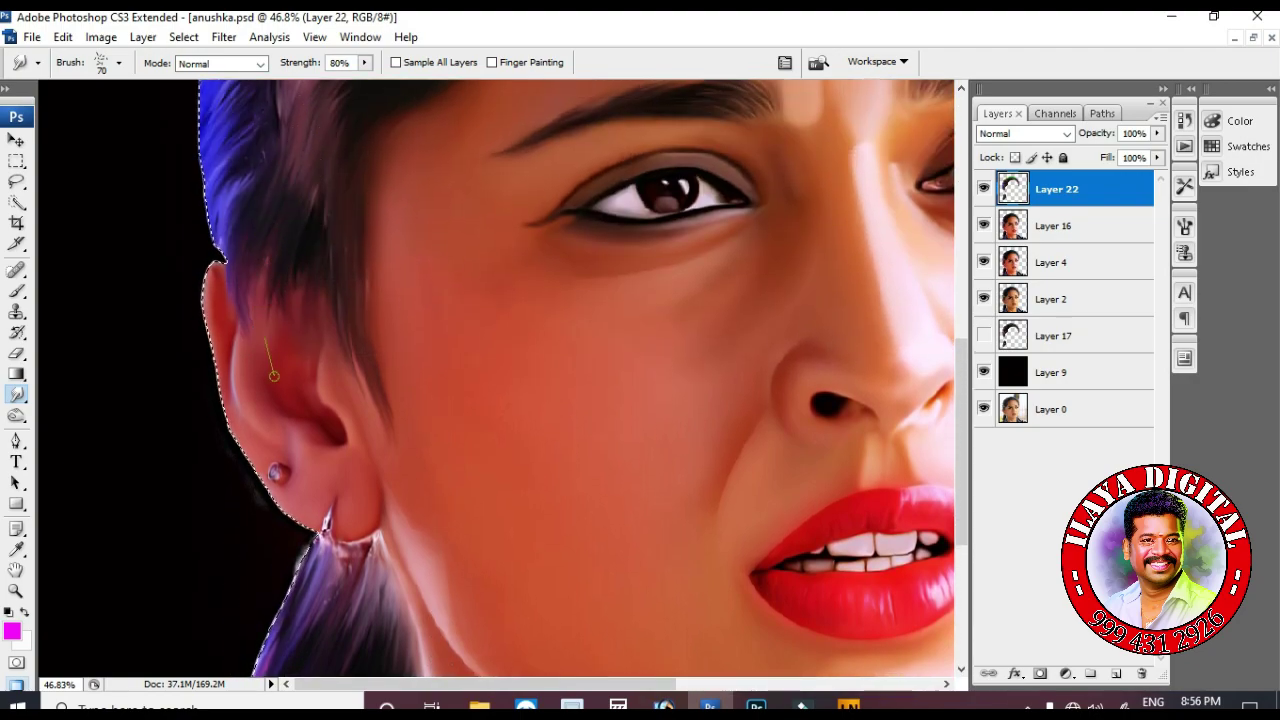
pyautogui.scroll(4, 215, 255)
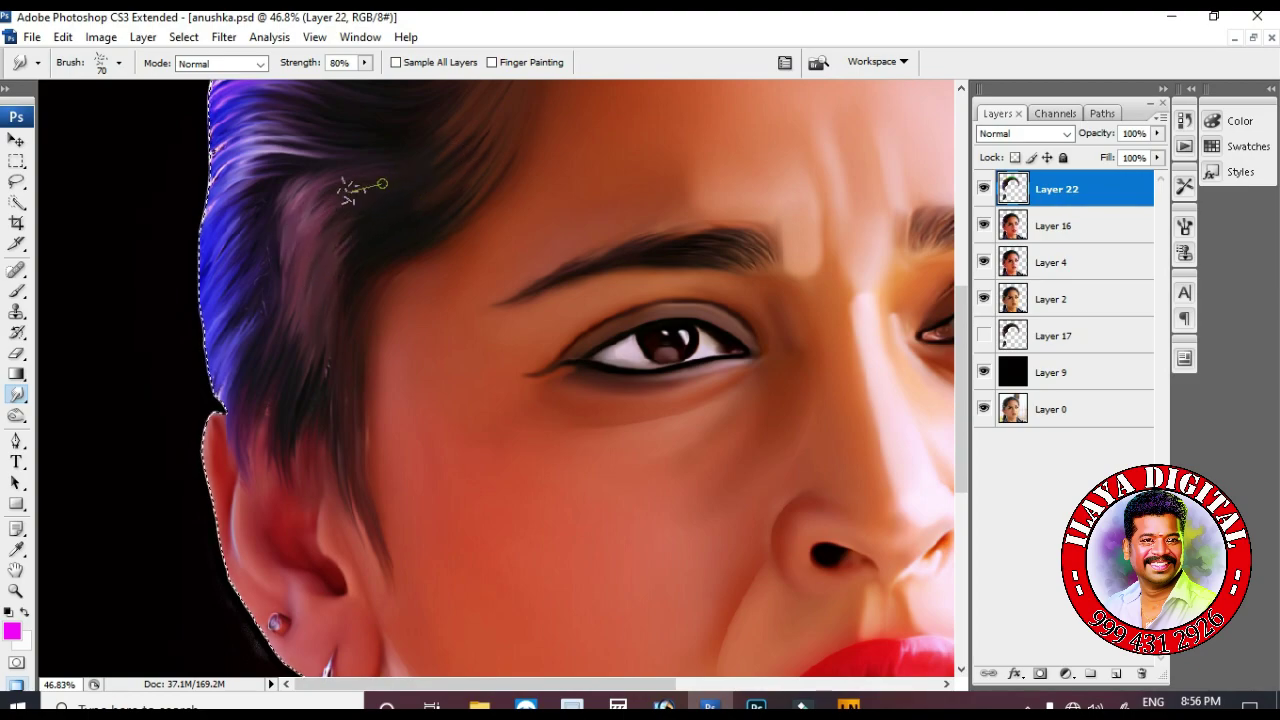
pyautogui.scroll(2, 367, 255)
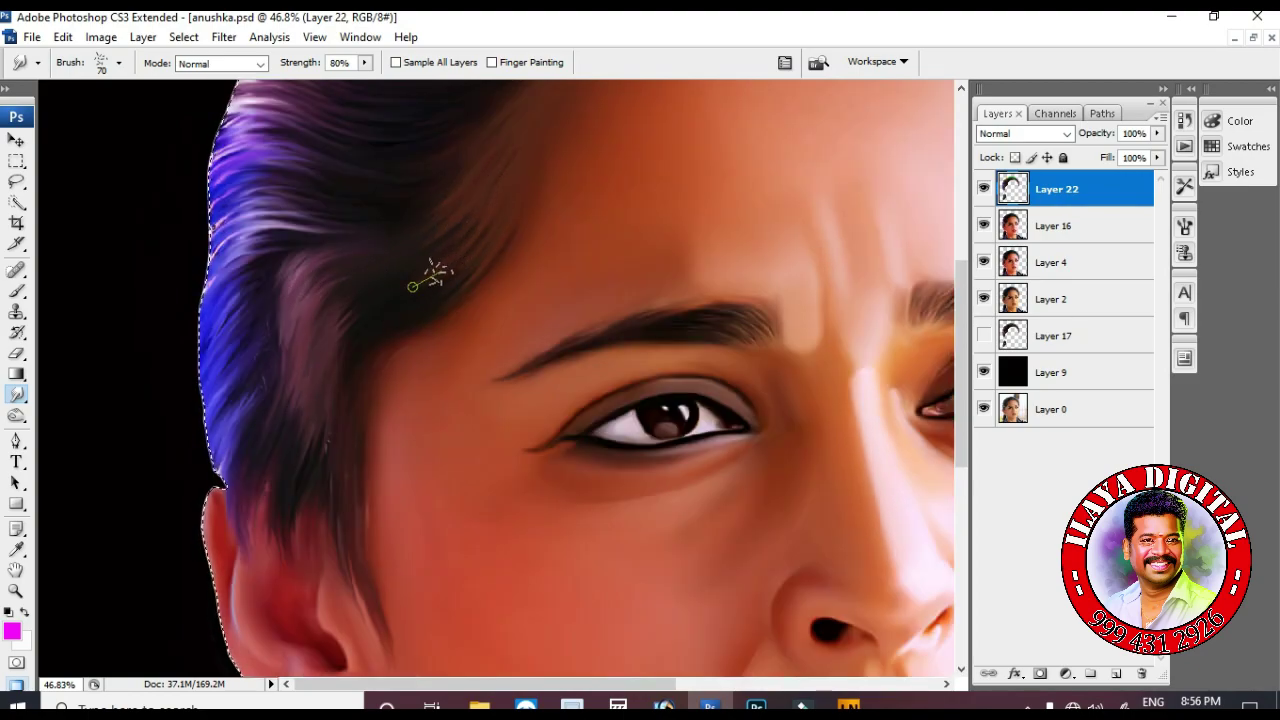
pyautogui.scroll(-5, 313, 360)
# Switch the Smudge tool to the small three-dot brush at 45 px and merge Layer 22 with Layer 16.
pyautogui.rightClick(446, 148)
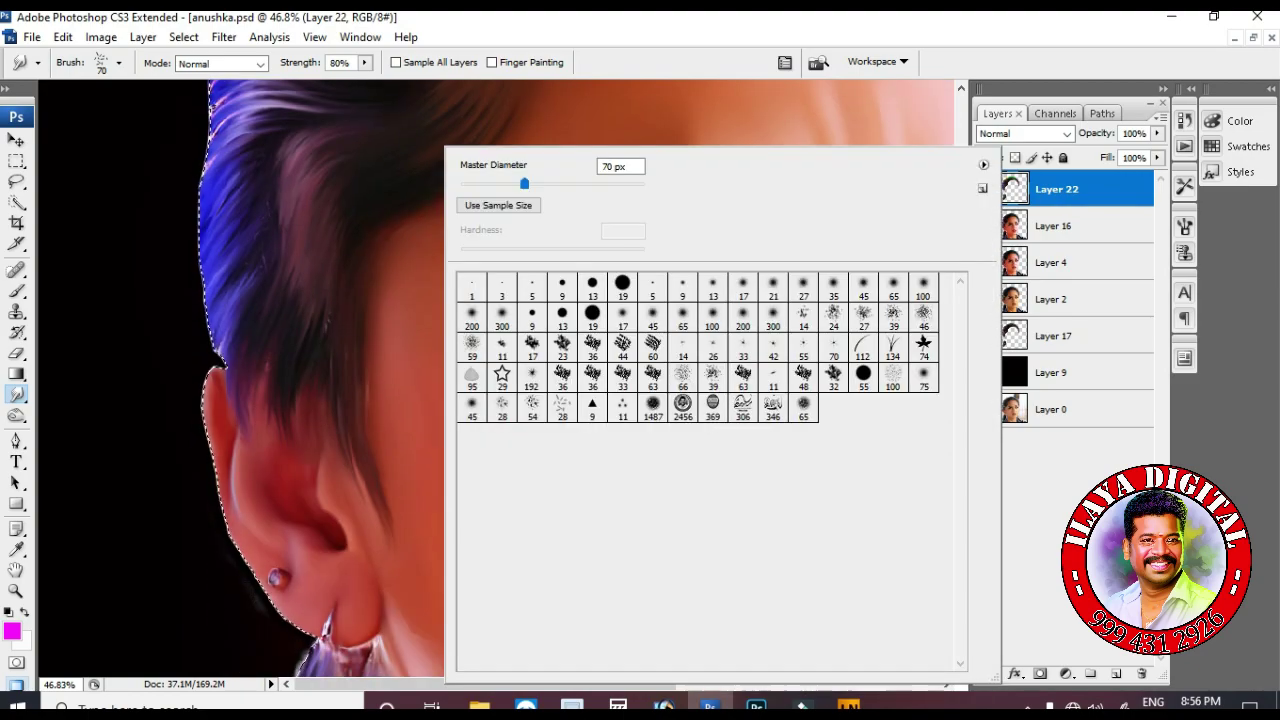
pyautogui.click(622, 410)
pyautogui.press('Return')
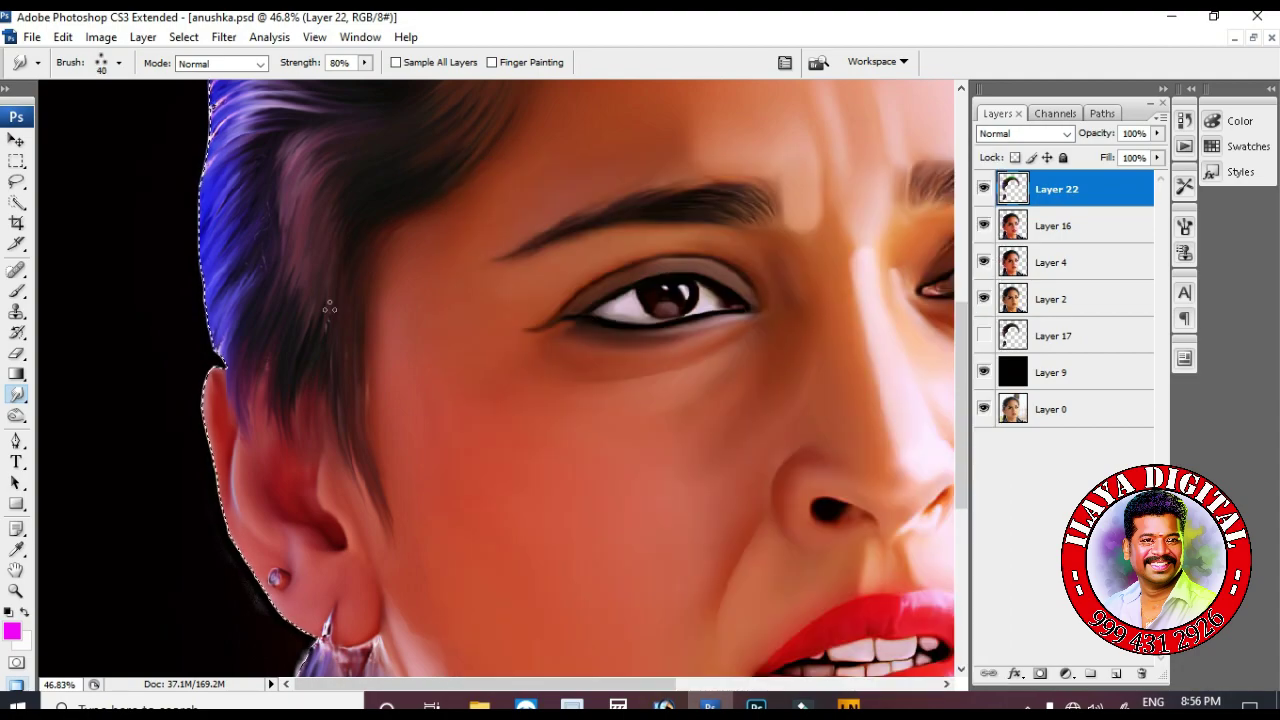
pyautogui.hotkey('ctrl', 'e')
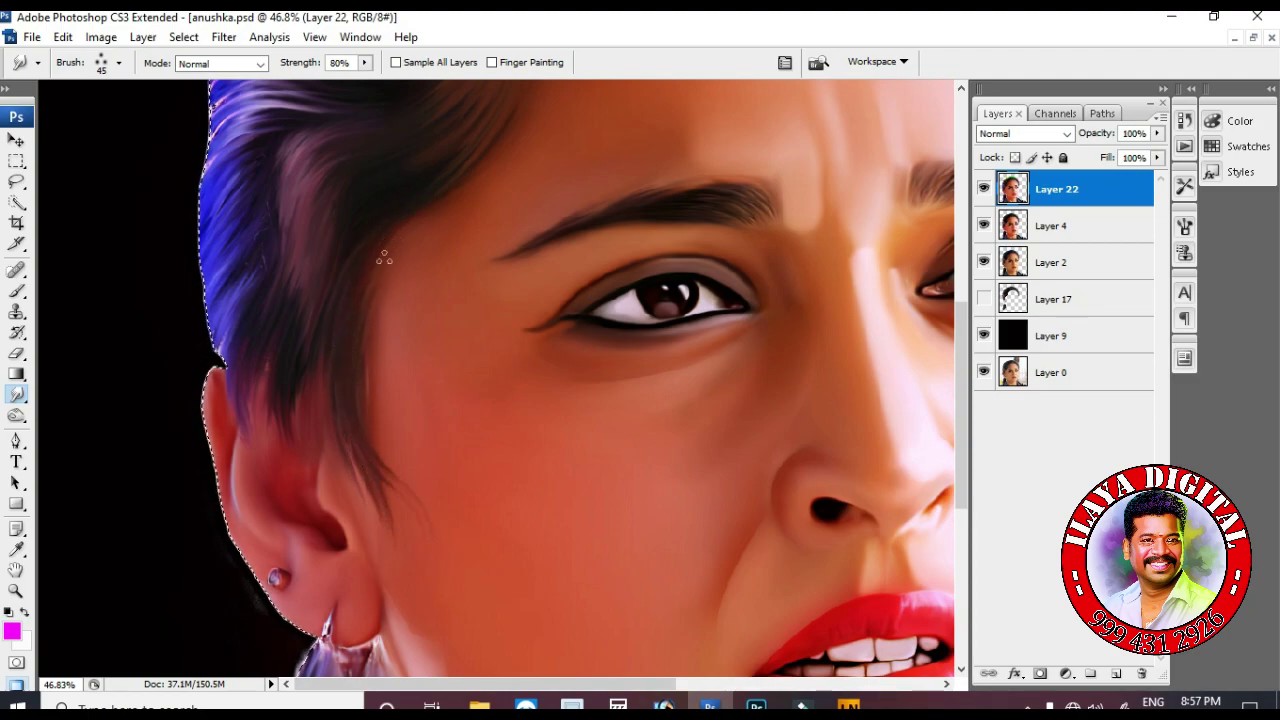
# Smudge the dark sideburn in front of the left ear into fine strands tapering over the cheek and ear.
pyautogui.scroll(-5, 368, 314)
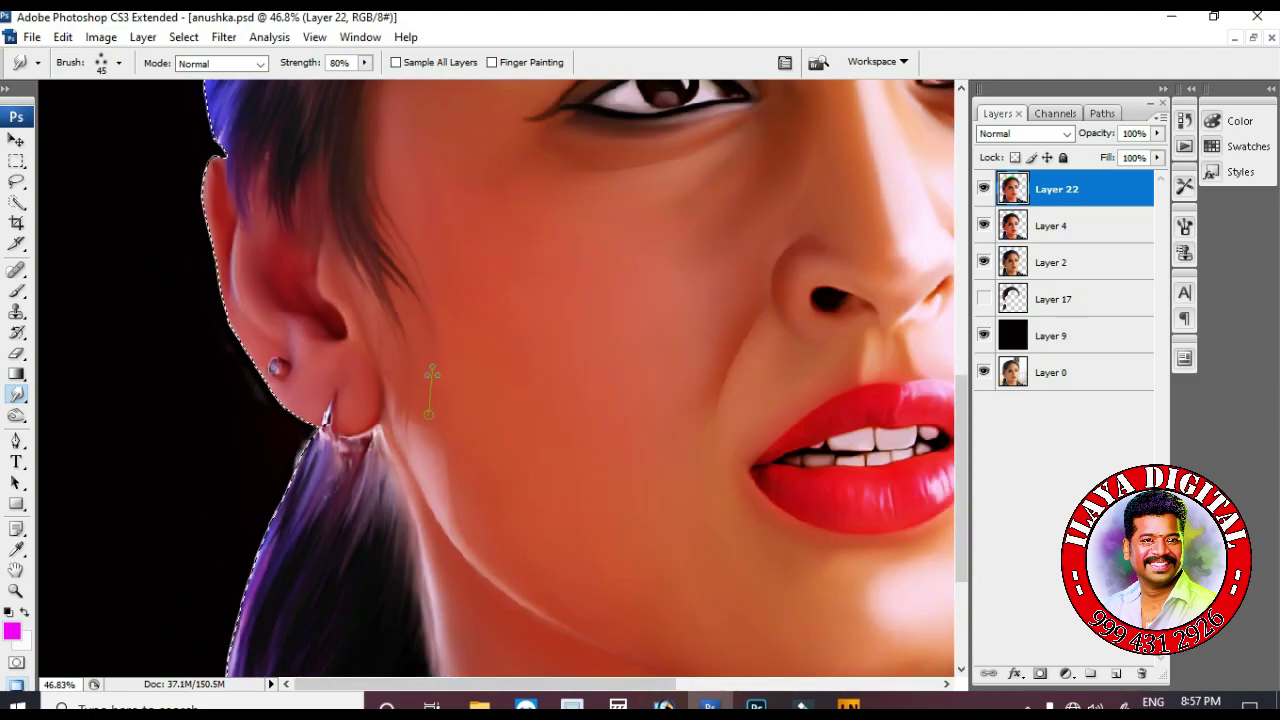
pyautogui.scroll(2, 432, 376)
pyautogui.scroll(2, 293, 244)
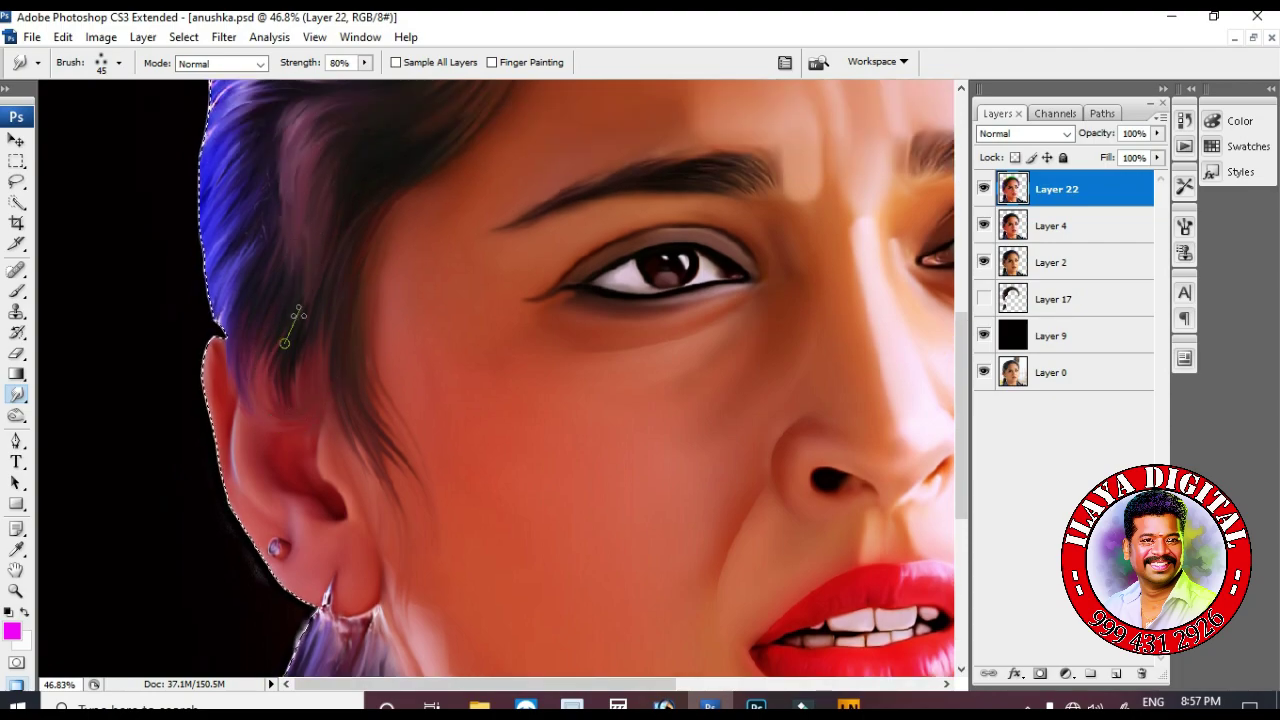
pyautogui.scroll(-2, 345, 282)
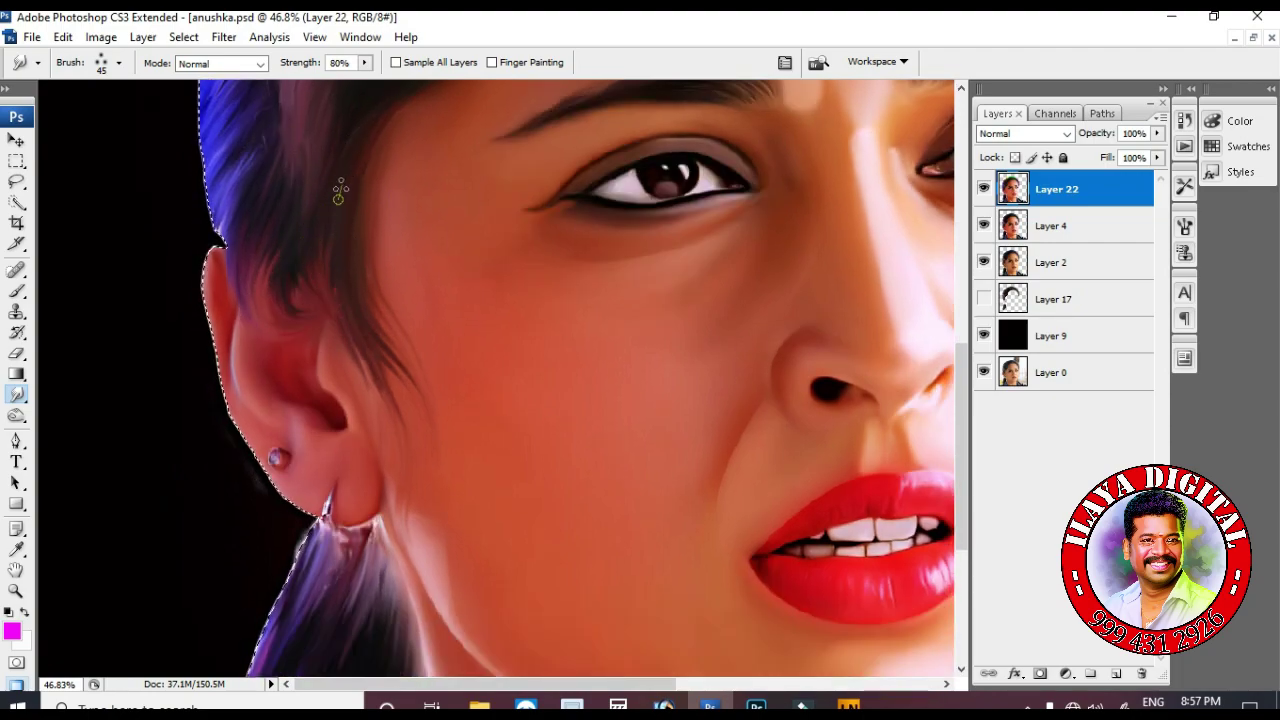
pyautogui.scroll(2, 320, 300)
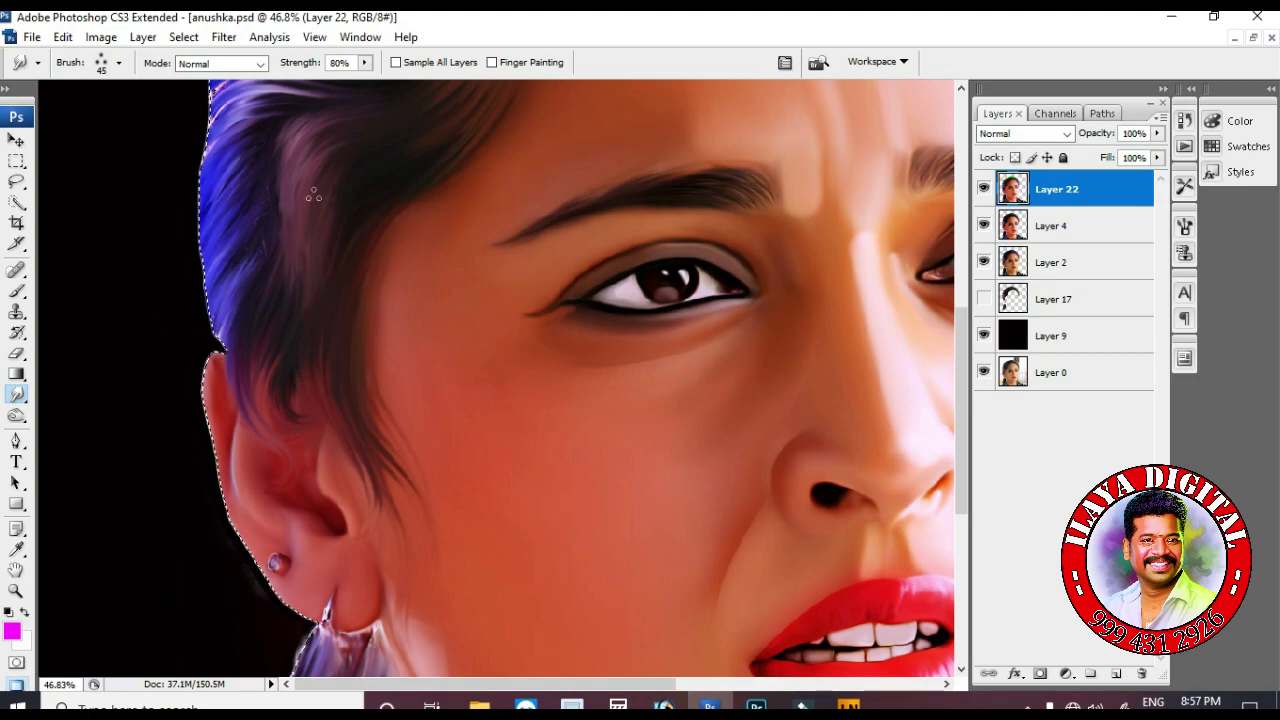
# Set the Smudge strength to 90% and refine the blue and mauve hair above the left ear into finer strands.
pyautogui.scroll(2, 300, 250)
pyautogui.scroll(2, 231, 393)
pyautogui.scroll(4, 470, 205)
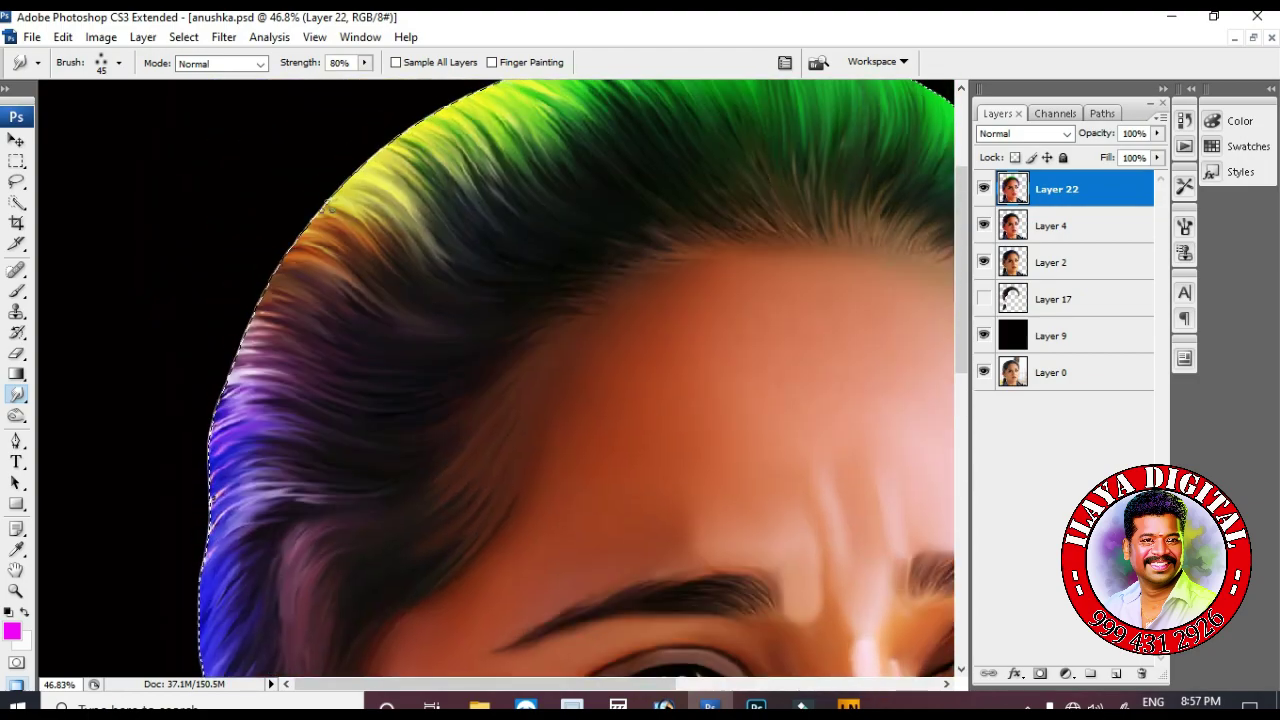
pyautogui.scroll(-2, 506, 310)
pyautogui.press('9')
pyautogui.scroll(-2, 405, 340)
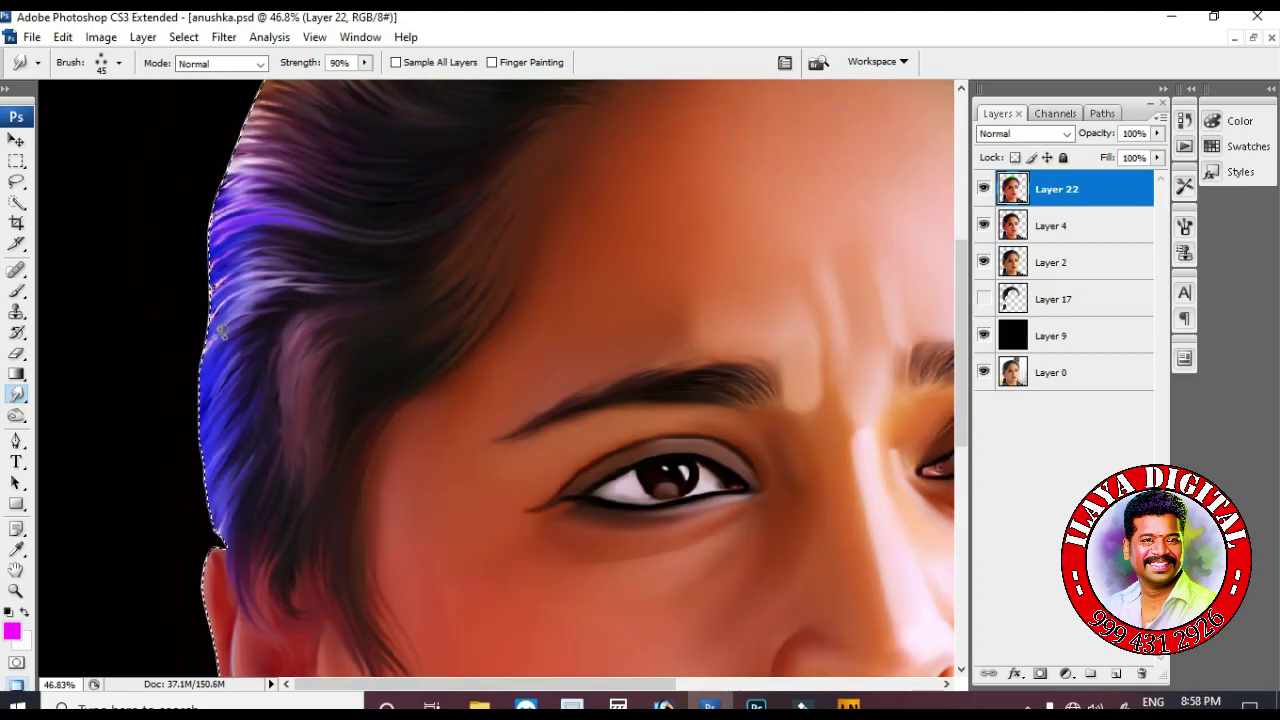
pyautogui.scroll(-2, 460, 244)
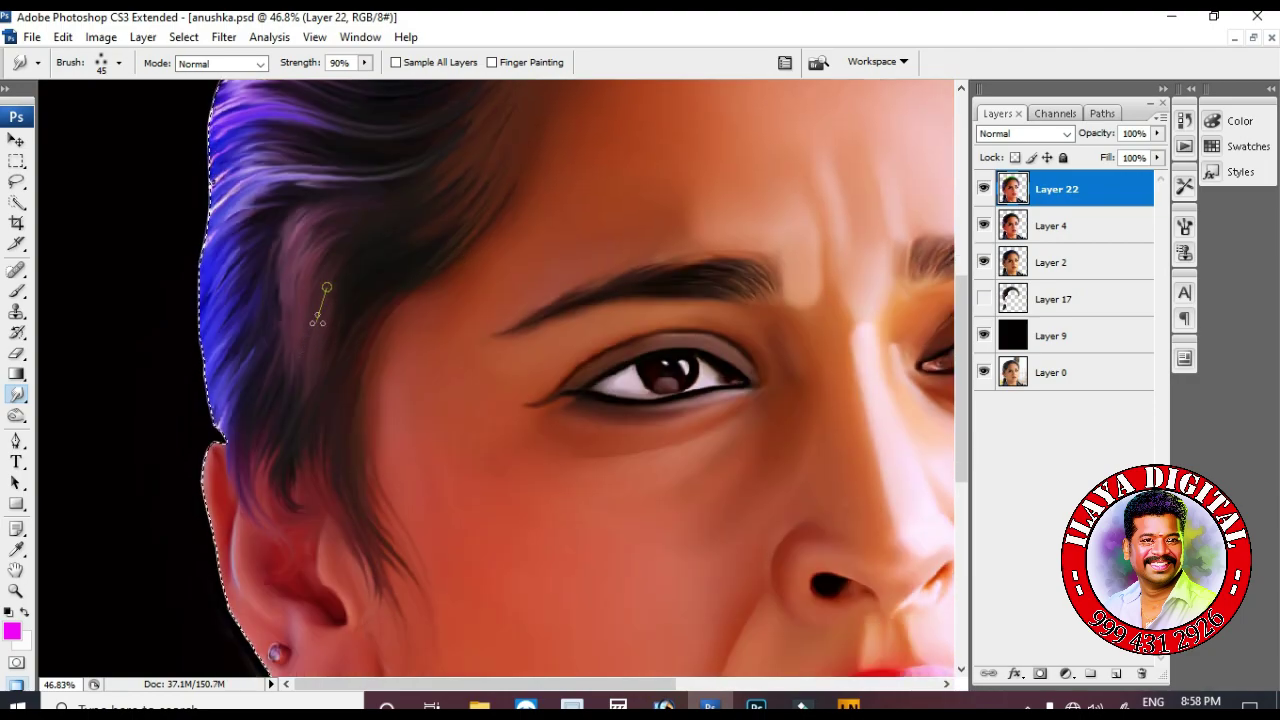
pyautogui.scroll(-2, 296, 330)
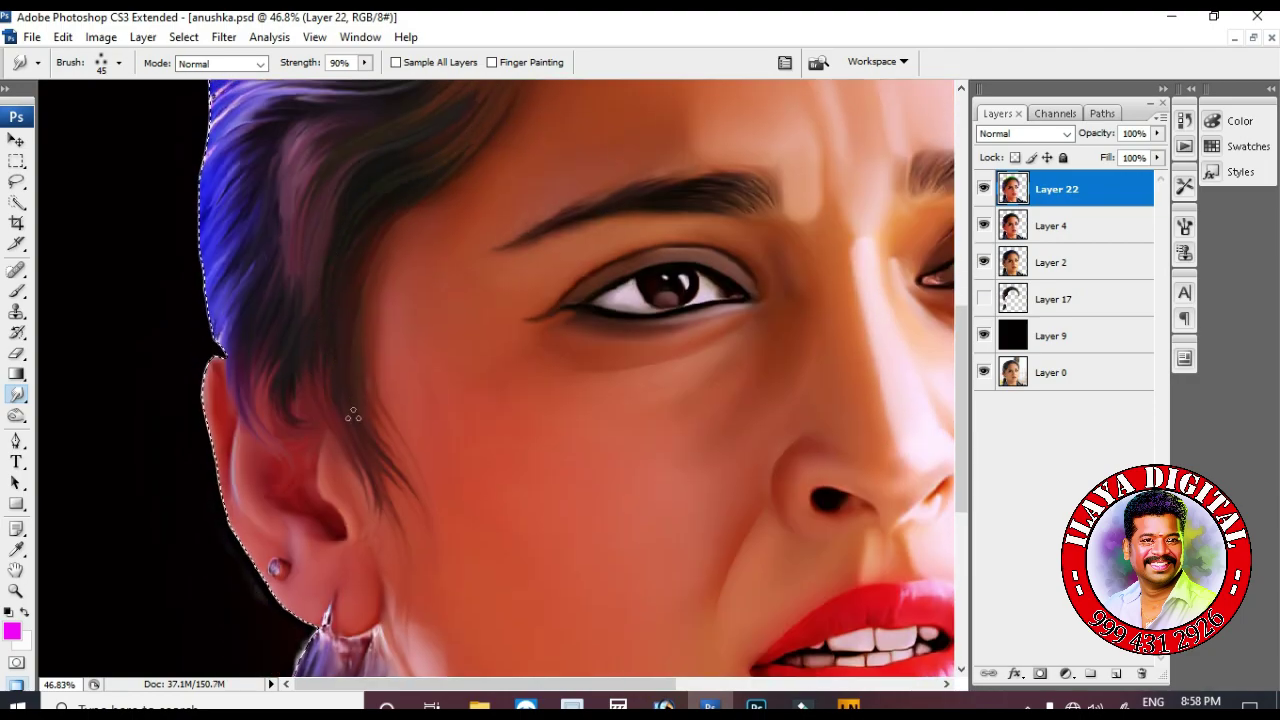
# Smudge the mauve and dark temple hair into long curved strands sweeping onto the forehead above the left eyebrow.
pyautogui.scroll(2, 508, 140)
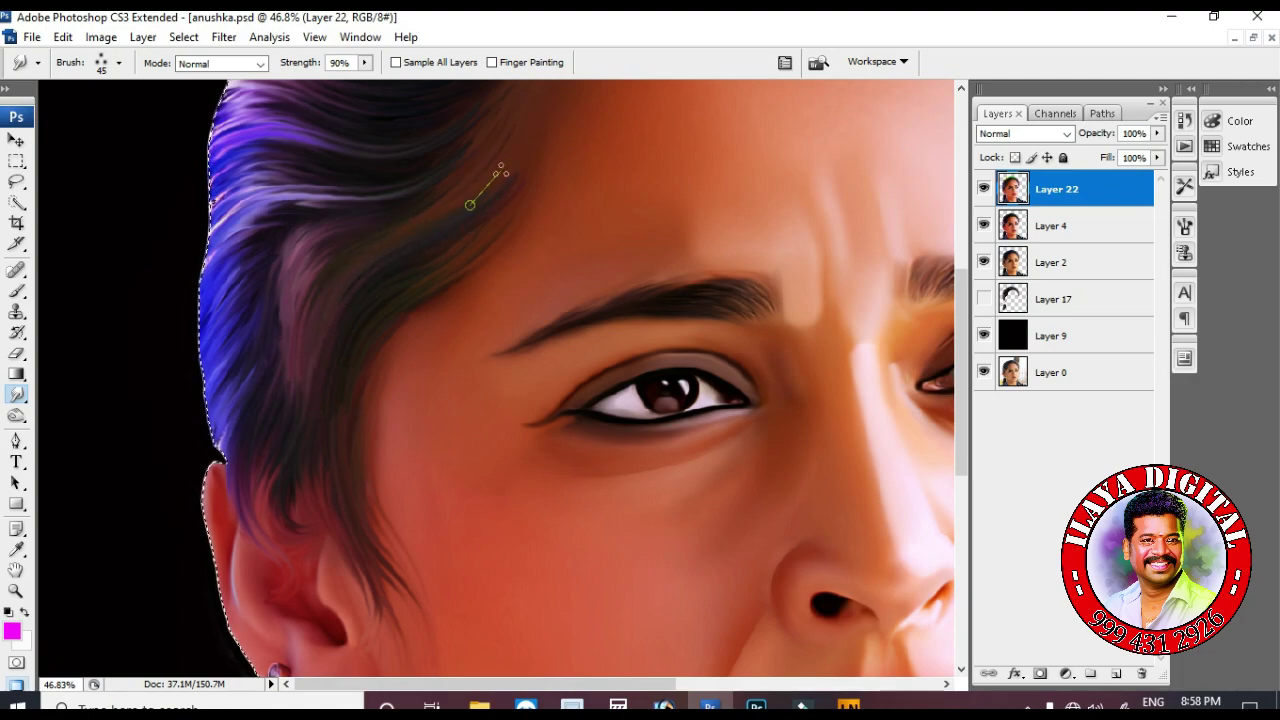
pyautogui.moveTo(269, 414); pyautogui.dragTo(333, 233)
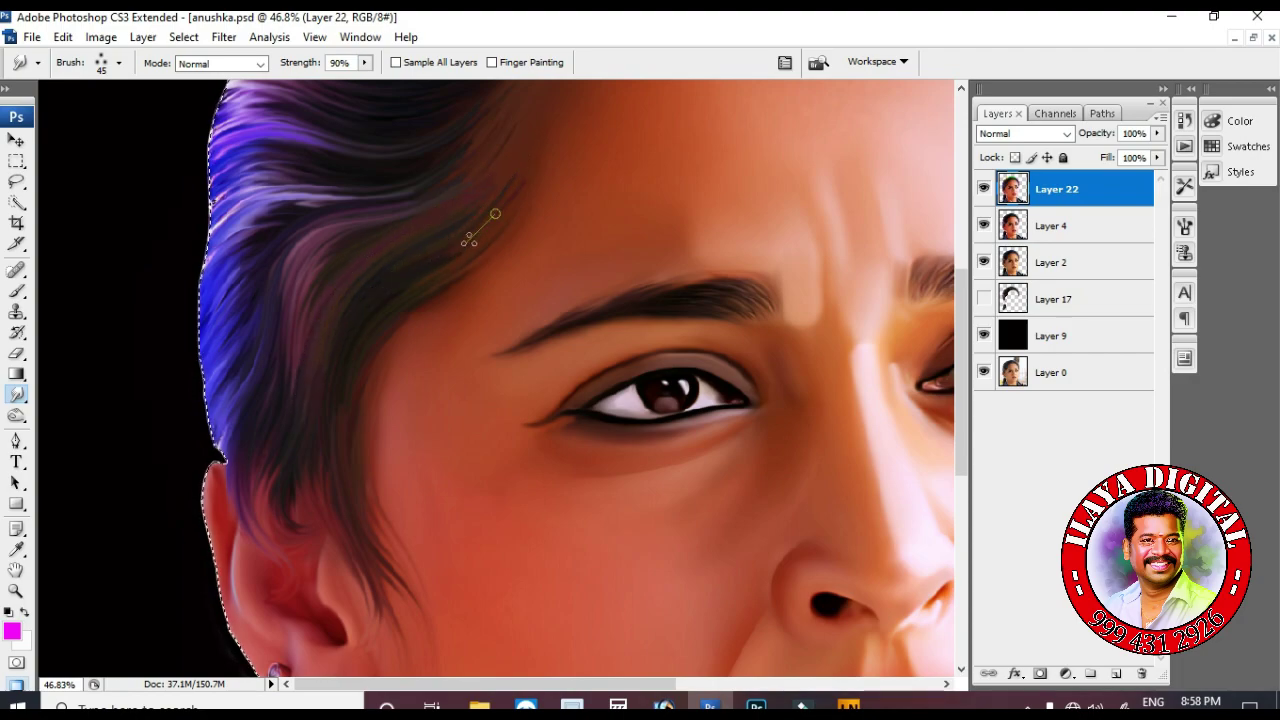
pyautogui.scroll(-4, 470, 240)
pyautogui.scroll(-3, 316, 209)
pyautogui.hotkey('ctrl', '-')
pyautogui.hotkey('ctrl', '-')
pyautogui.scroll(5, 406, 428)
# Smudge the violet, purple and orange hair on the left side of the crown into long strands, with strength reduced to 80%.
pyautogui.press('z')
pyautogui.moveTo(86, 206); pyautogui.dragTo(353, 459)
pyautogui.press('e')
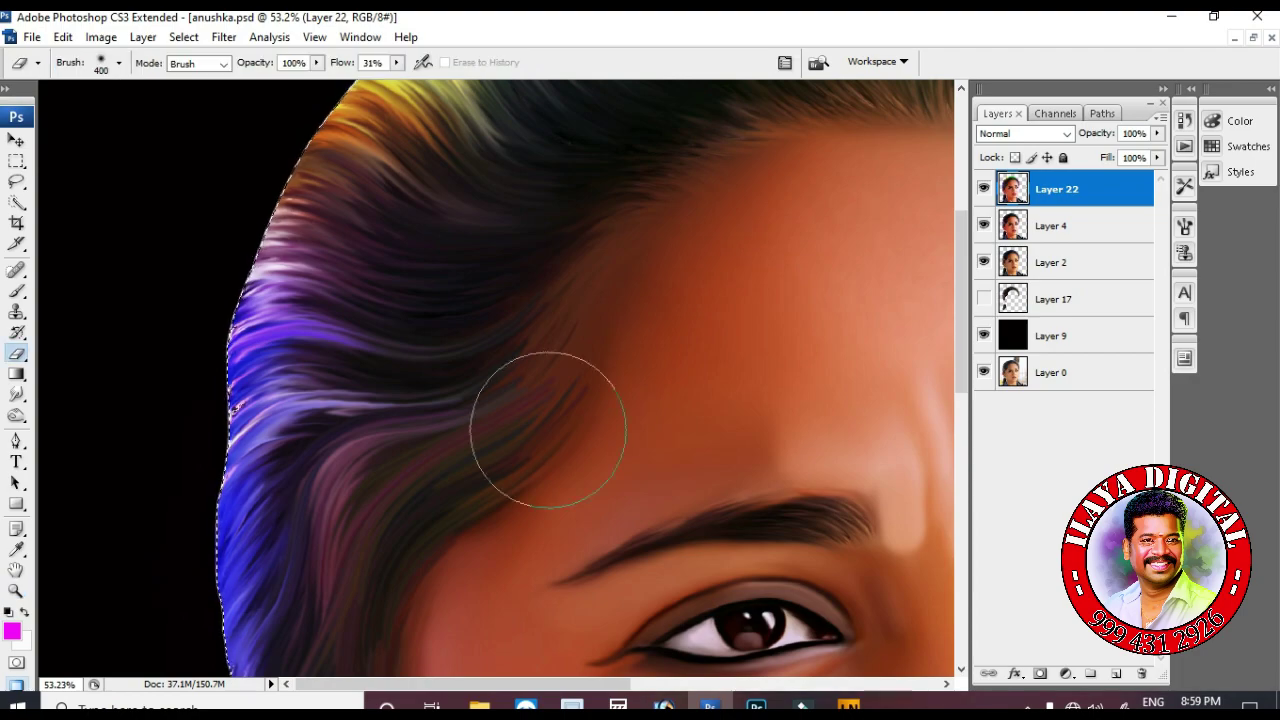
pyautogui.scroll(1, 506, 443)
pyautogui.press('r')
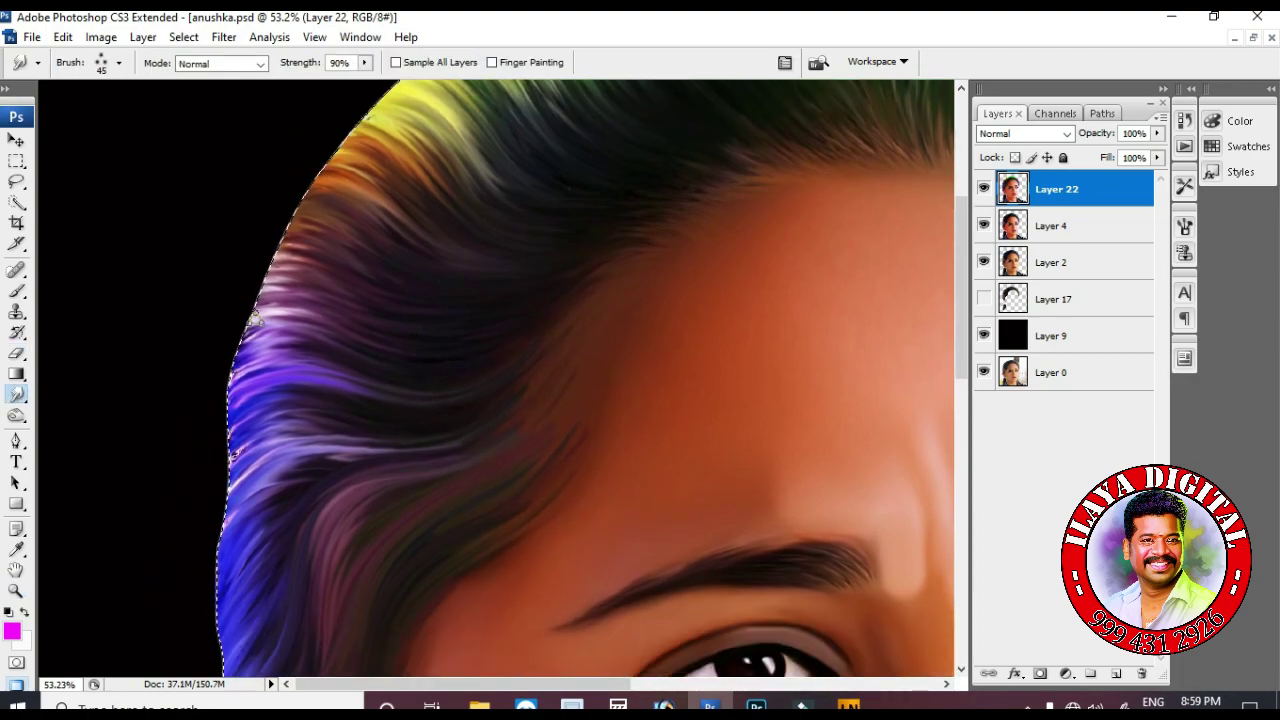
pyautogui.scroll(2, 406, 350)
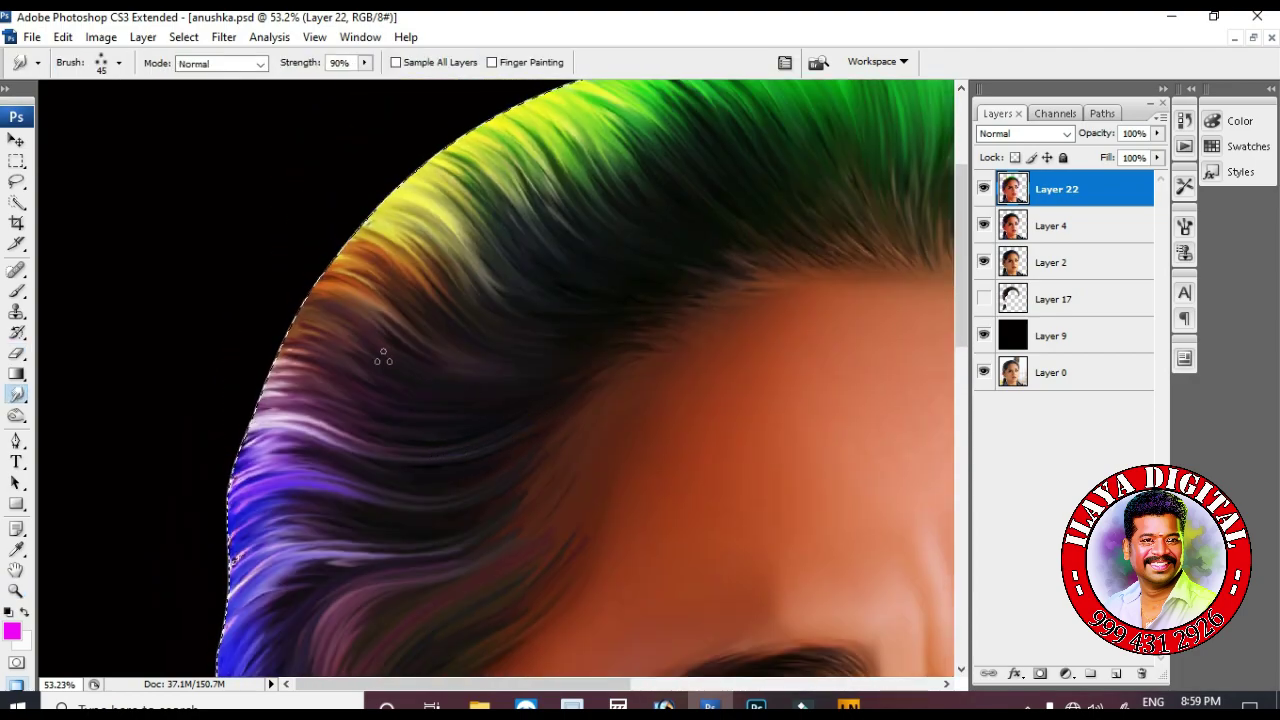
pyautogui.moveTo(310, 292)
pyautogui.mouseDown()
pyautogui.moveTo(368, 301)
pyautogui.moveTo(488, 364)
pyautogui.moveTo(633, 345)
pyautogui.moveTo(403, 318)
pyautogui.moveTo(328, 283)
pyautogui.moveTo(410, 193)
pyautogui.mouseUp()
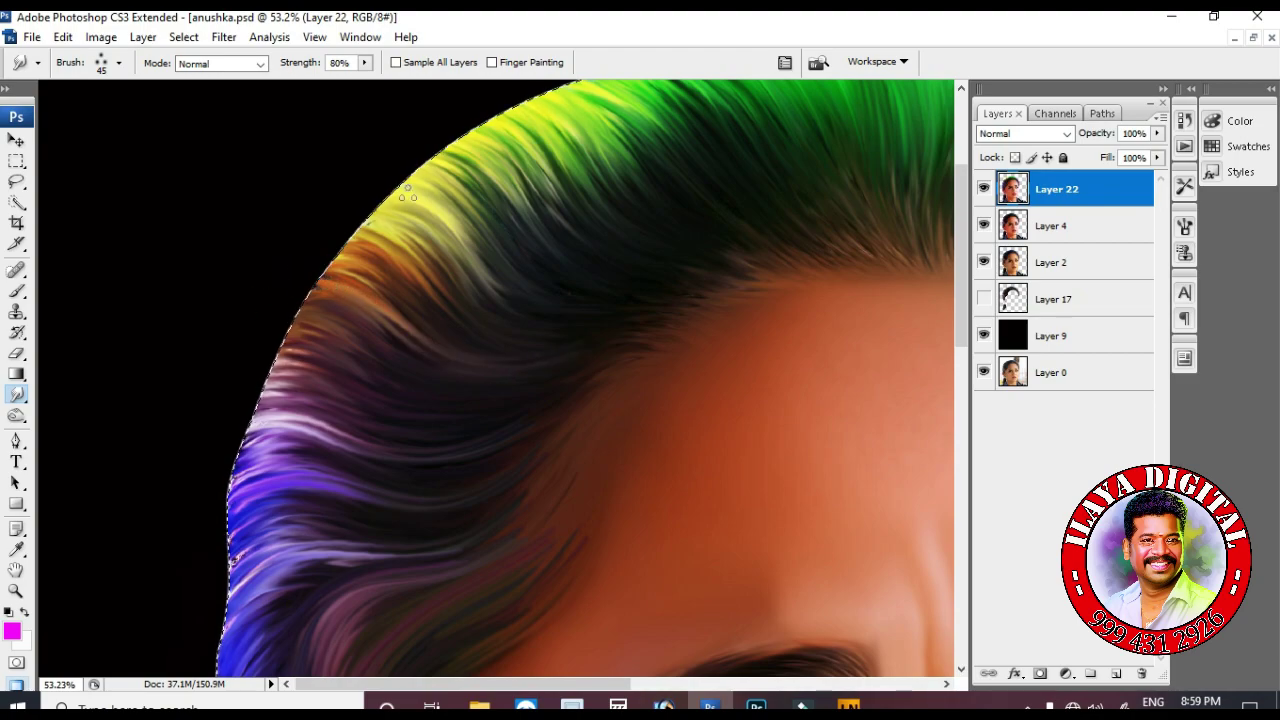
pyautogui.scroll(-1, 430, 210)
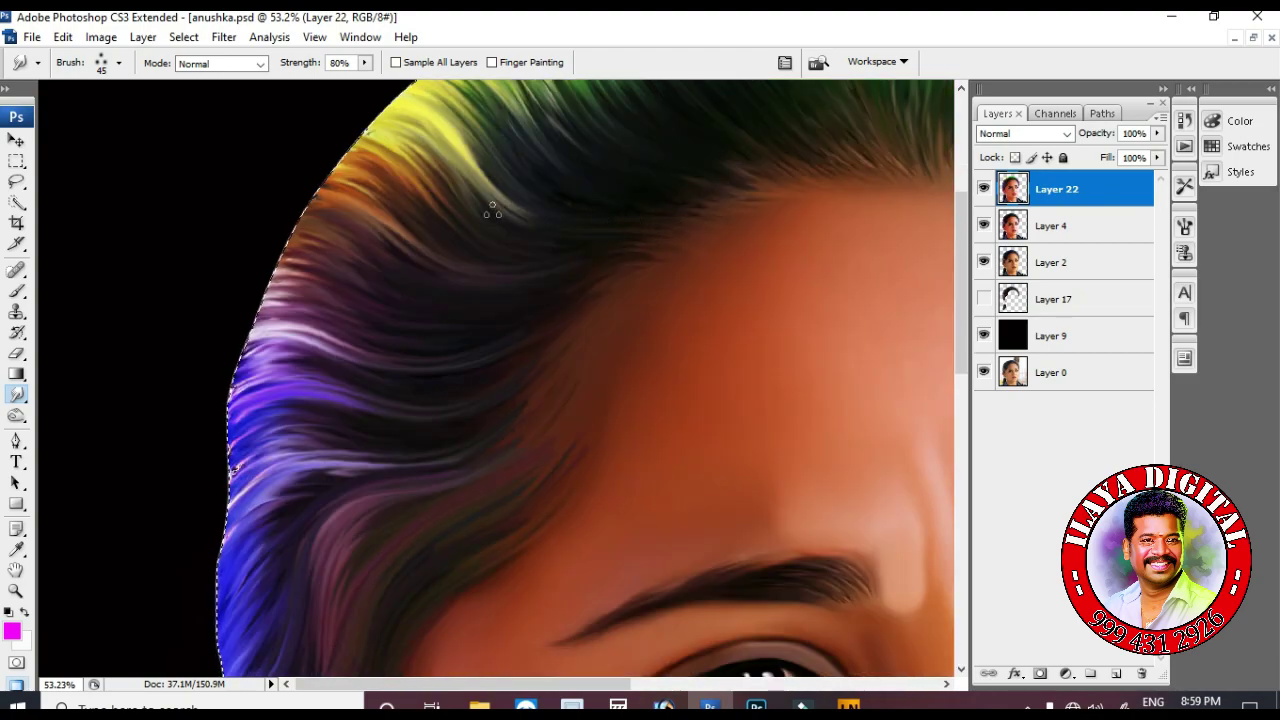
# Refine the yellow and yellow-green crown hair into longer strands with the Smudge strength at 85%.
pyautogui.scroll(3, 480, 212)
pyautogui.press('8')
pyautogui.press('5')
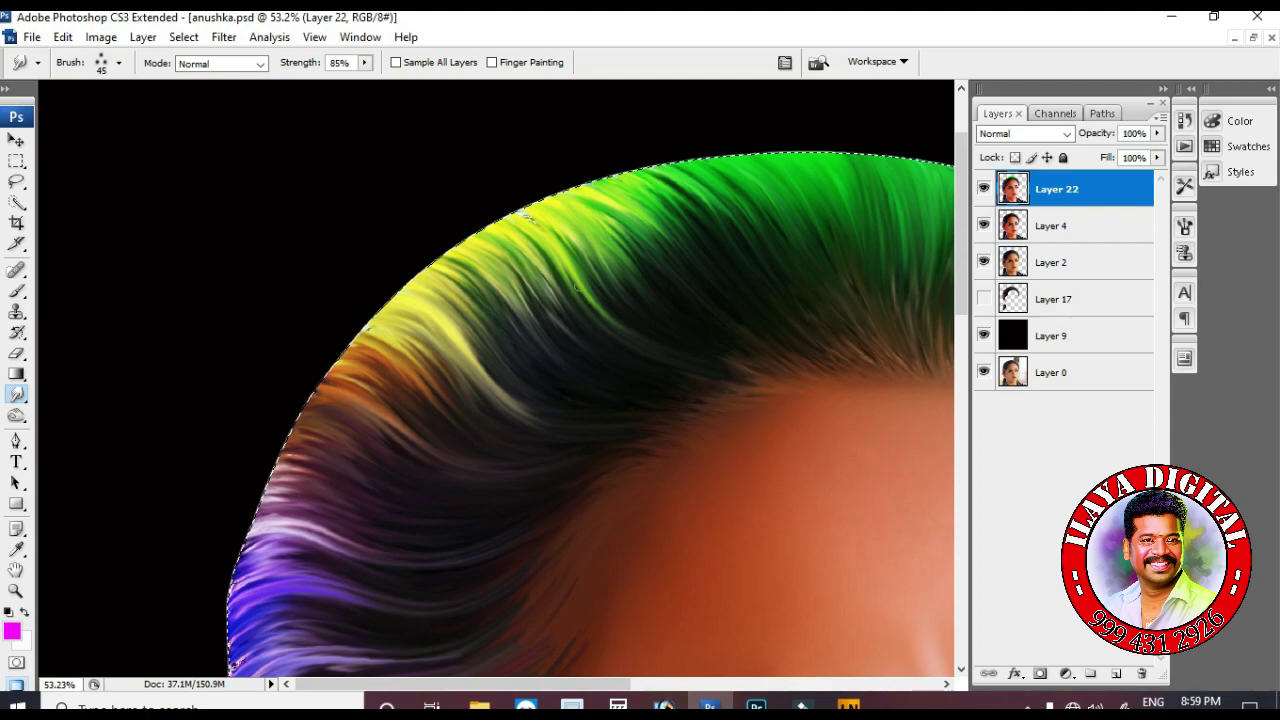
pyautogui.scroll(-2, 465, 162)
pyautogui.hscroll(3, 760, 278)
pyautogui.scroll(1, 760, 278)
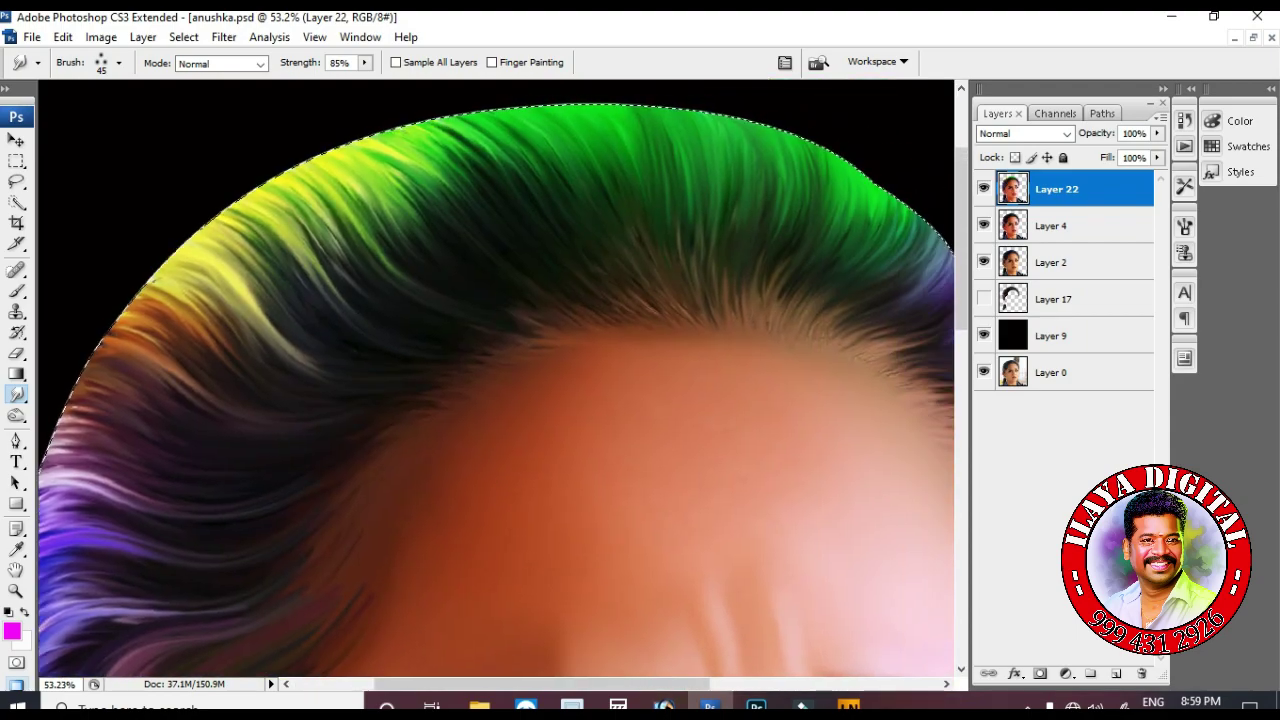
# Add a new layer and smudge the green hair across the crown down to the hairline with Sample All Layers enabled.
pyautogui.hotkey('ctrl', 'shift', 'alt', 'n')
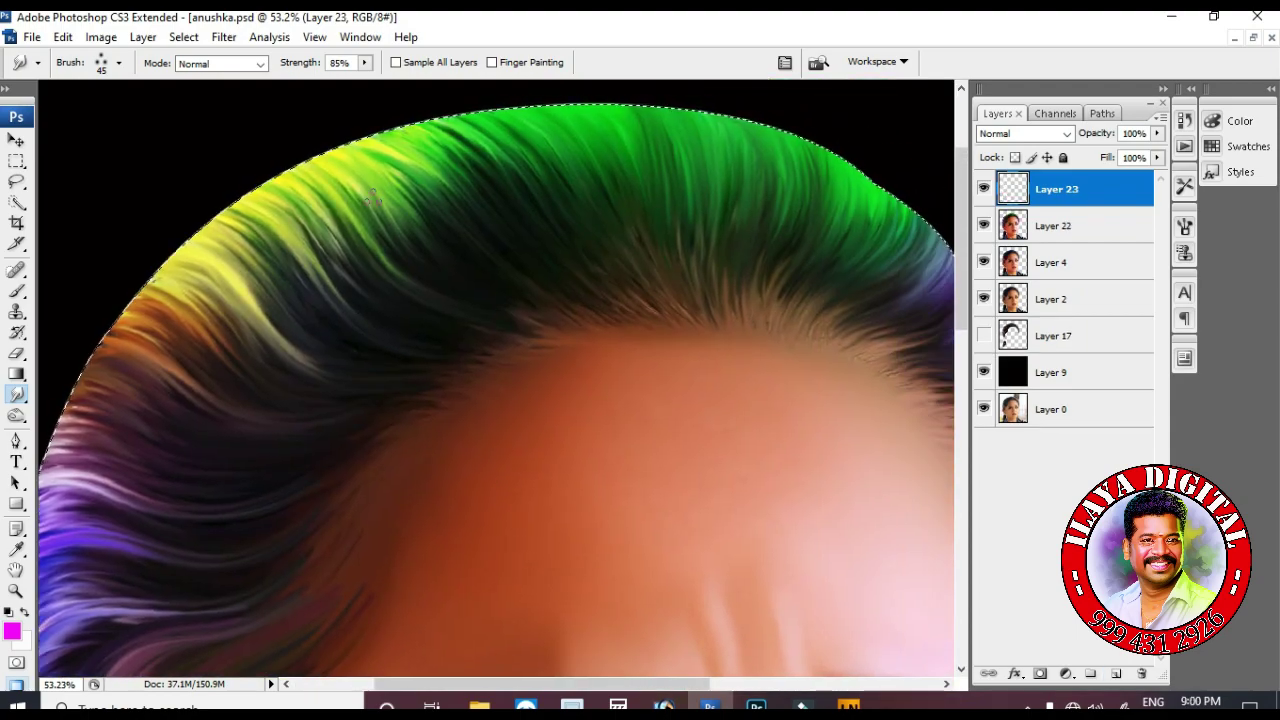
pyautogui.click(396, 62)
pyautogui.moveTo(410, 160); pyautogui.dragTo(340, 132)
pyautogui.moveTo(449, 128); pyautogui.dragTo(530, 212)
pyautogui.moveTo(550, 150); pyautogui.dragTo(690, 280)
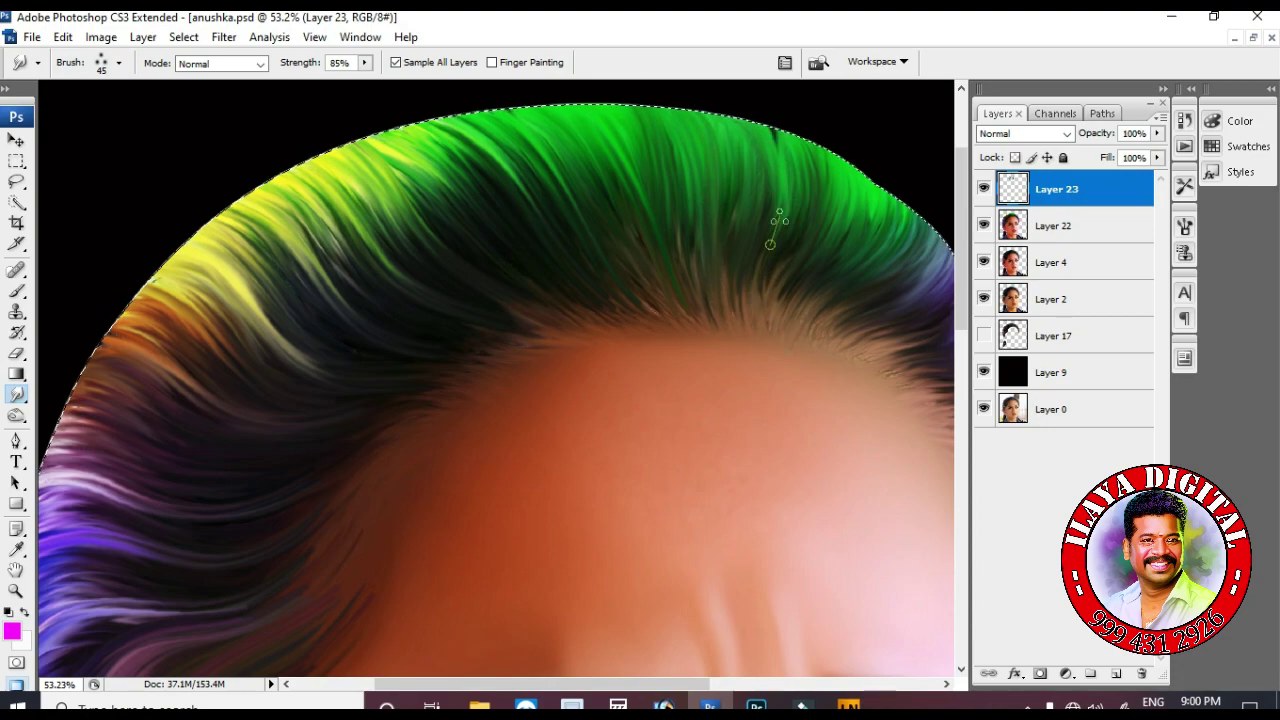
pyautogui.moveTo(860, 288); pyautogui.dragTo(580, 198)
pyautogui.scroll(-1, 640, 240)
pyautogui.moveTo(685, 200); pyautogui.dragTo(709, 293)
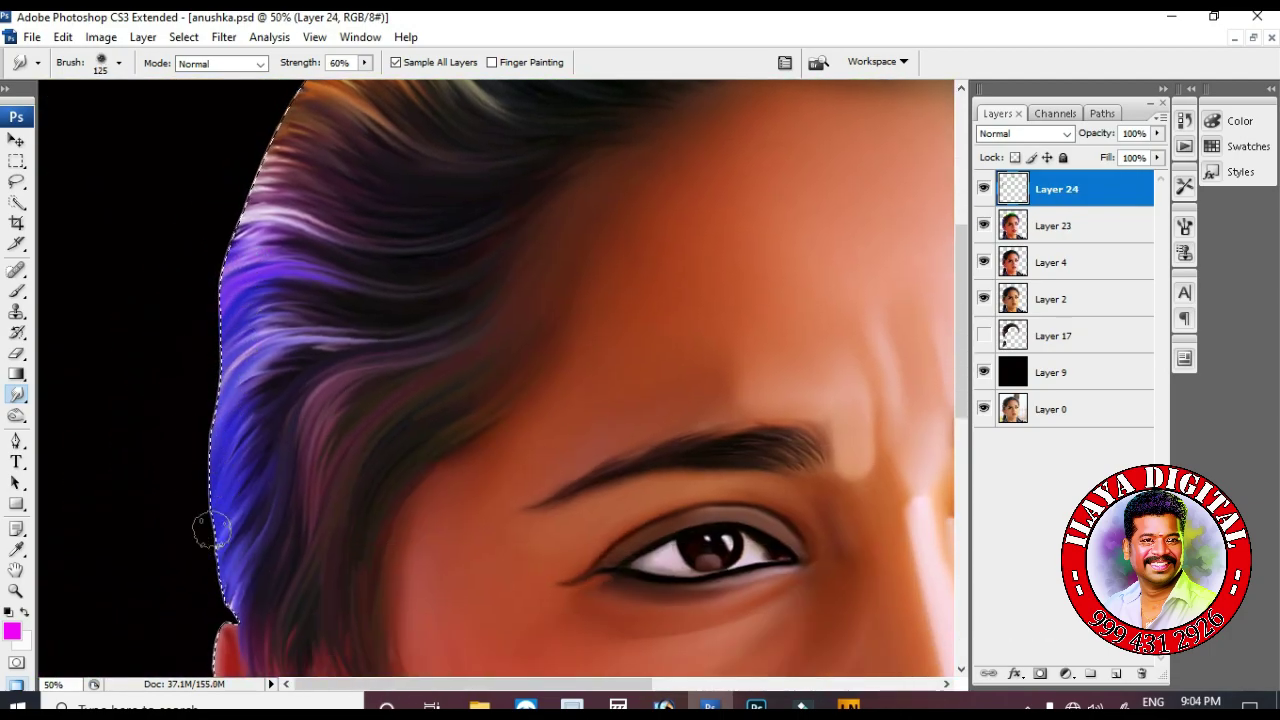
# Soften the blue and violet hair along the left outline with a soft 125 px Smudge brush at 40% strength.
pyautogui.moveTo(224, 480); pyautogui.dragTo(222, 300)
pyautogui.press('4')
pyautogui.moveTo(215, 440); pyautogui.dragTo(232, 362)
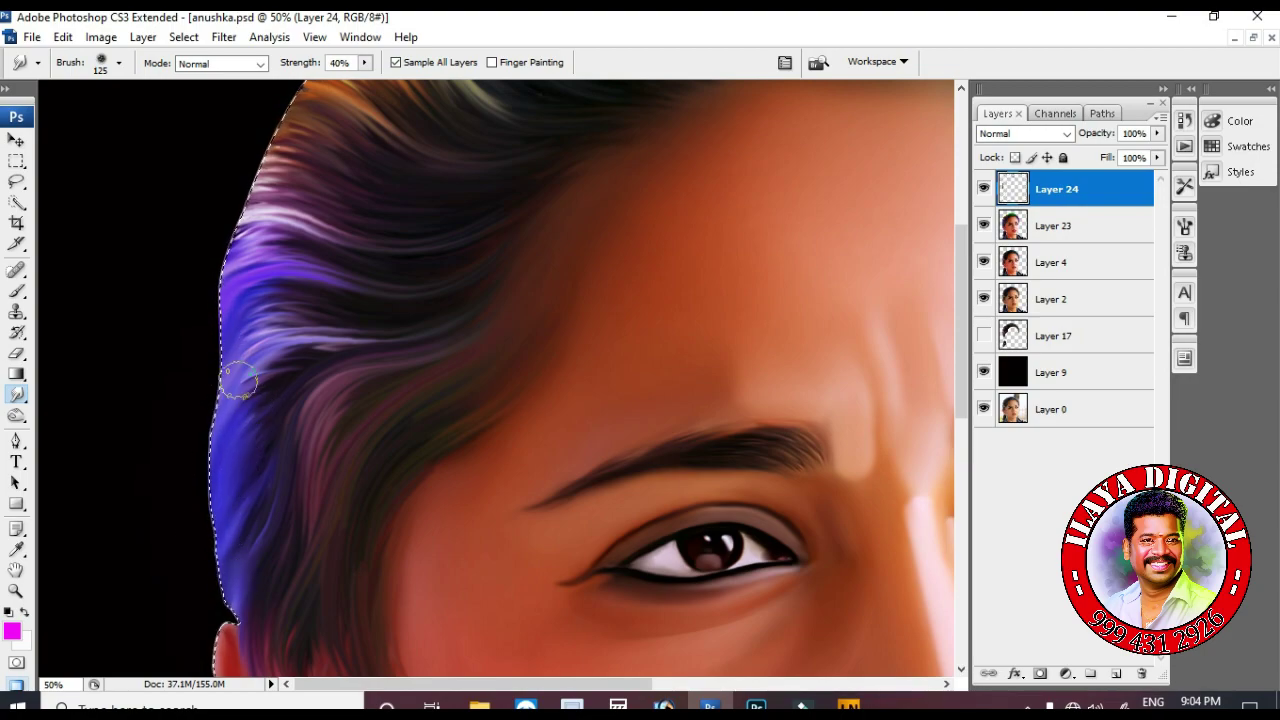
pyautogui.scroll(3, 234, 449)
pyautogui.scroll(3, 230, 330)
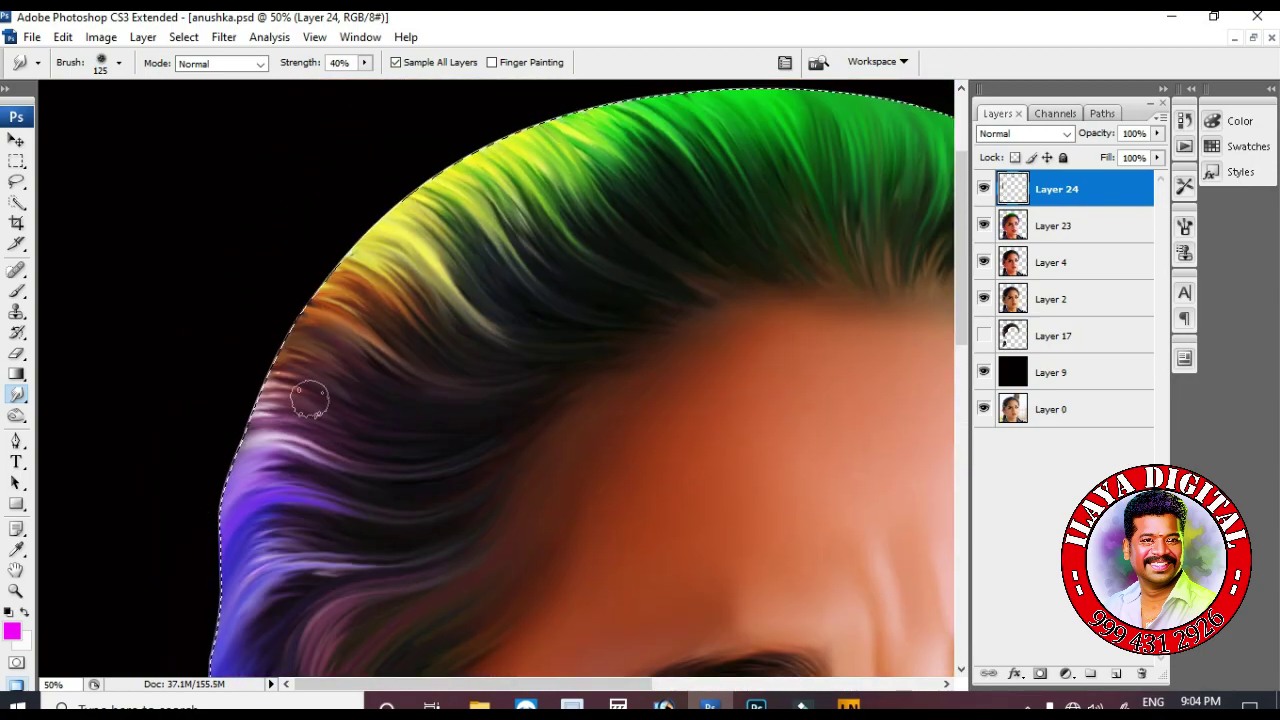
# Soften the outer edge of the pink, orange and yellow hair on the upper left of the head.
pyautogui.moveTo(265, 335)
pyautogui.mouseDown()
pyautogui.moveTo(286, 373)
pyautogui.moveTo(245, 433)
pyautogui.moveTo(460, 177)
pyautogui.moveTo(326, 275)
pyautogui.moveTo(266, 390)
pyautogui.mouseUp()
pyautogui.scroll(3, 266, 390)
pyautogui.moveTo(370, 336)
pyautogui.mouseDown()
pyautogui.moveTo(560, 215)
pyautogui.moveTo(555, 255)
pyautogui.moveTo(408, 303)
pyautogui.moveTo(294, 391)
pyautogui.moveTo(266, 503)
pyautogui.mouseUp()
pyautogui.scroll(-3, 763, 280)
# Soften the outer edge of the green crown and the violet hair down the right side of the head.
pyautogui.hscroll(5, 763, 280)
pyautogui.moveTo(763, 280)
pyautogui.mouseDown()
pyautogui.moveTo(585, 198)
pyautogui.moveTo(514, 112)
pyautogui.mouseUp()
pyautogui.scroll(2, 646, 343)
pyautogui.scroll(5, 680, 357)
pyautogui.scroll(-6, 671, 170)
pyautogui.moveTo(671, 168); pyautogui.dragTo(732, 263)
pyautogui.moveTo(766, 470)
pyautogui.mouseDown()
pyautogui.moveTo(754, 537)
pyautogui.moveTo(775, 574)
pyautogui.moveTo(768, 498)
pyautogui.moveTo(706, 300)
pyautogui.mouseUp()
pyautogui.scroll(-3, 706, 300)
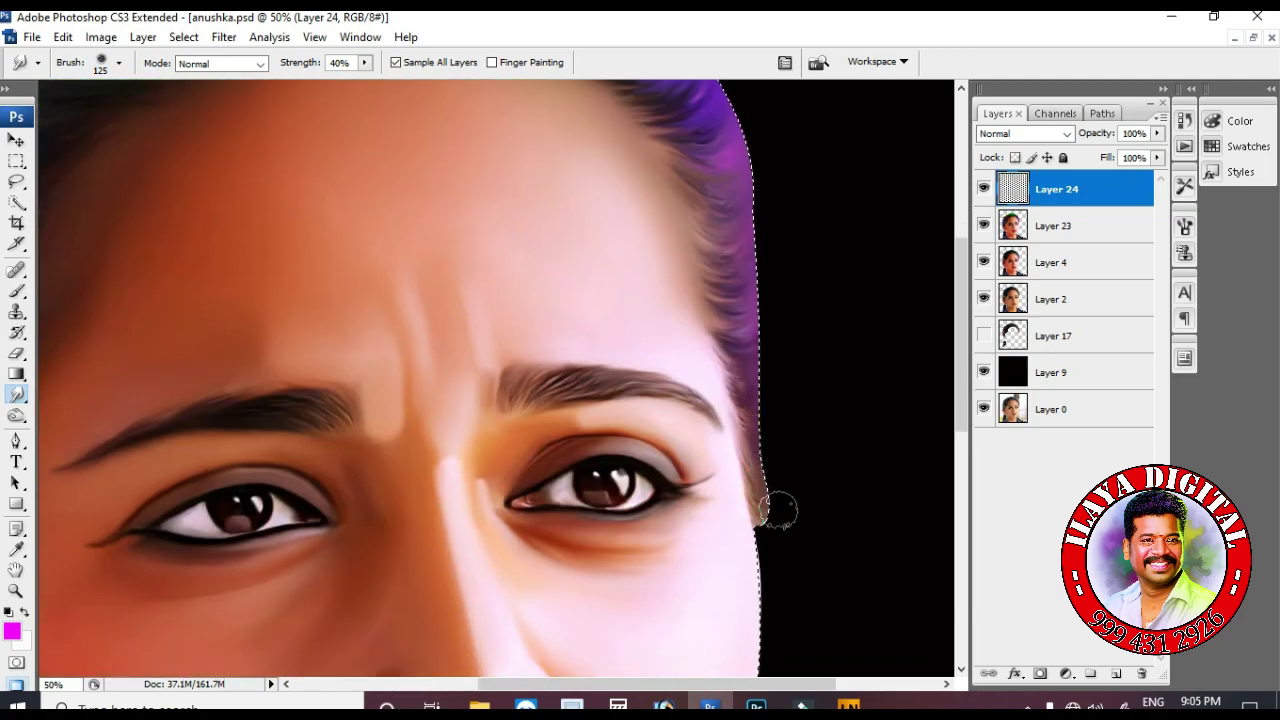
# Merge Layer 24 with Layer 23 and smudge the notch where green meets violet outward, with Sample All Layers off.
pyautogui.hotkey('ctrl', '0')
pyautogui.press('z')
pyautogui.moveTo(420, 150); pyautogui.dragTo(650, 380)
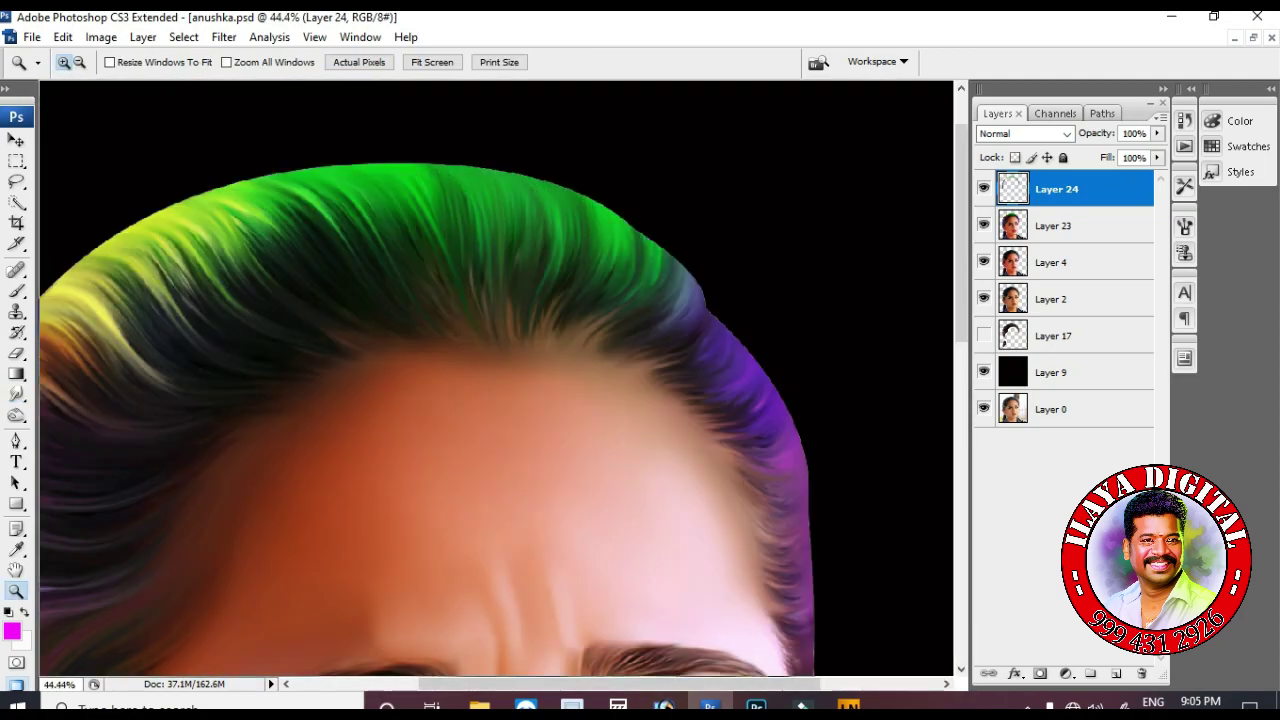
pyautogui.hotkey('ctrl', '+')
pyautogui.press('r')
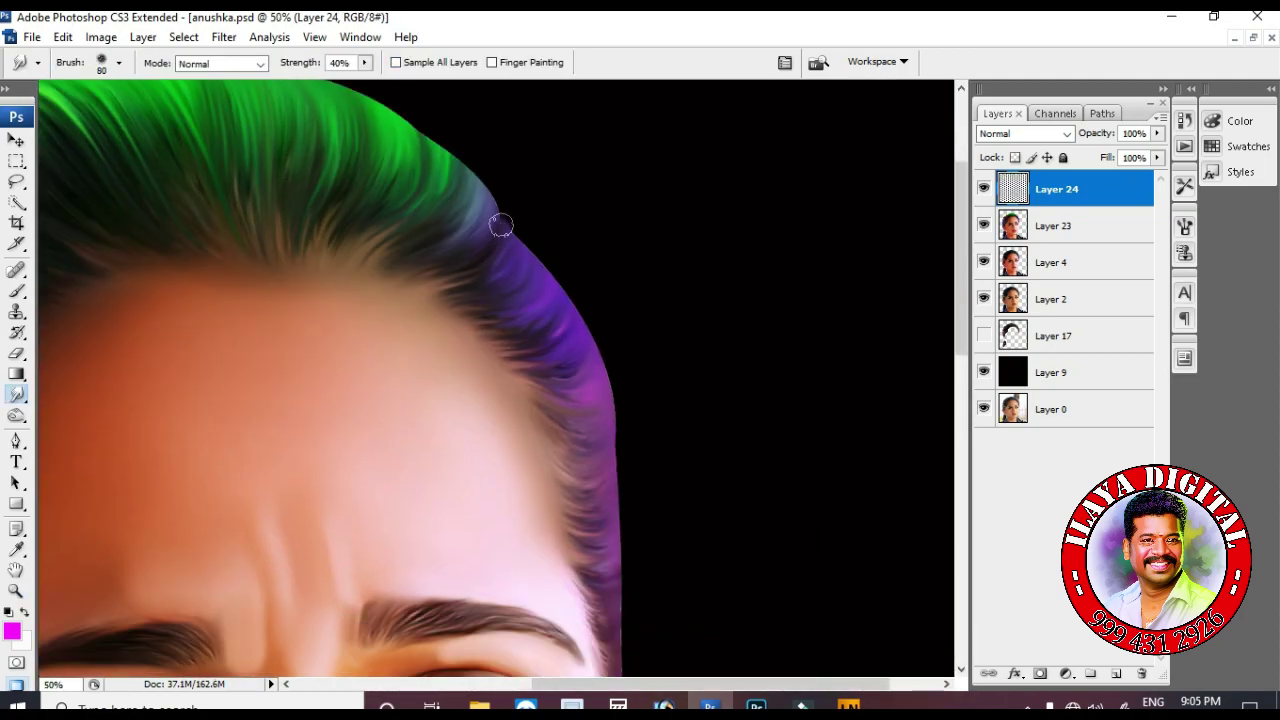
pyautogui.keyDown('shift'); pyautogui.click(1090, 225); pyautogui.keyUp('shift')
pyautogui.hotkey('ctrl', 'e')
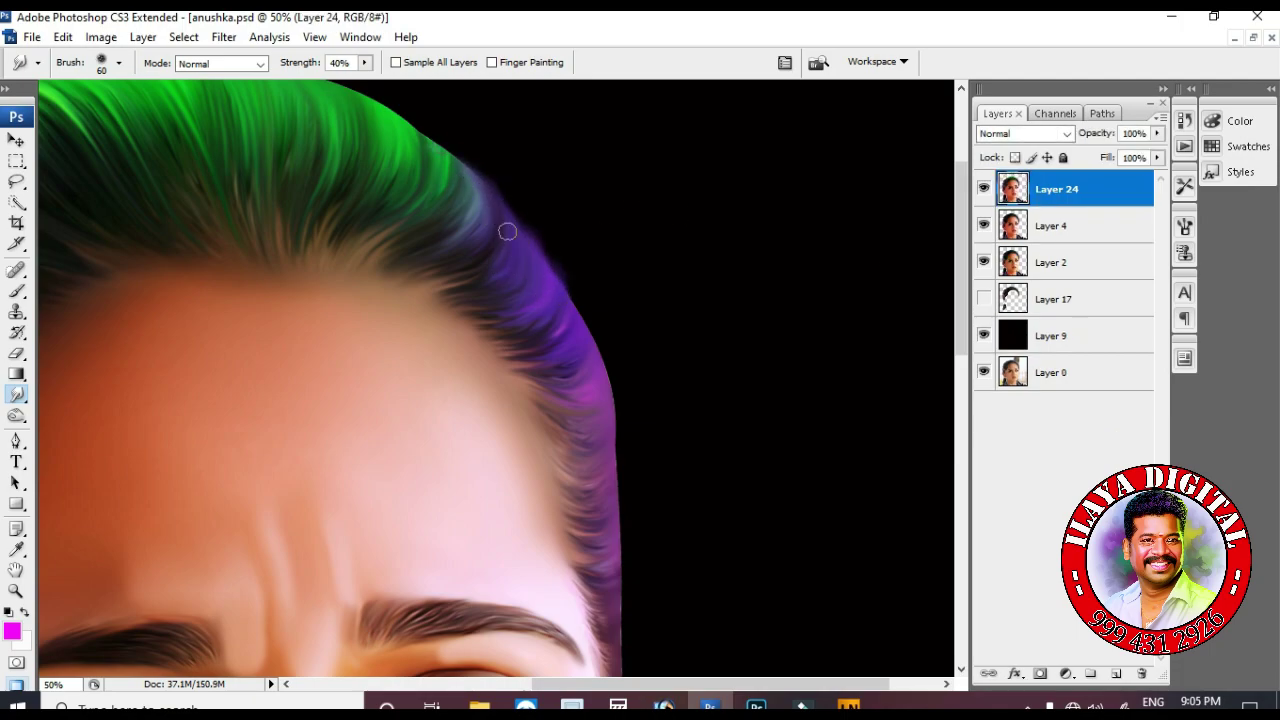
# Outline the violet hair's right edge with a closed Pen path and trim the spill outside it from Layers 24, 4 and 2.
pyautogui.press('p')
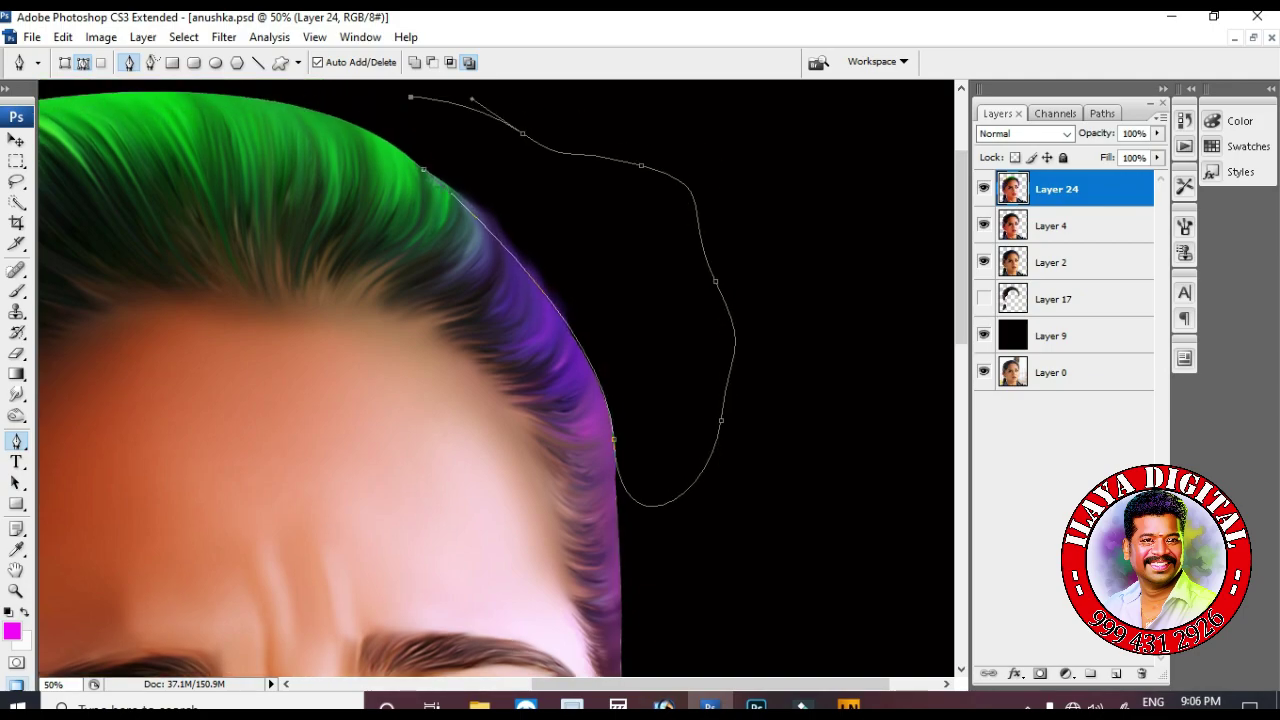
pyautogui.hotkey('ctrl', 'Return')
pyautogui.click(1053, 225)
pyautogui.hotkey('alt', '[')
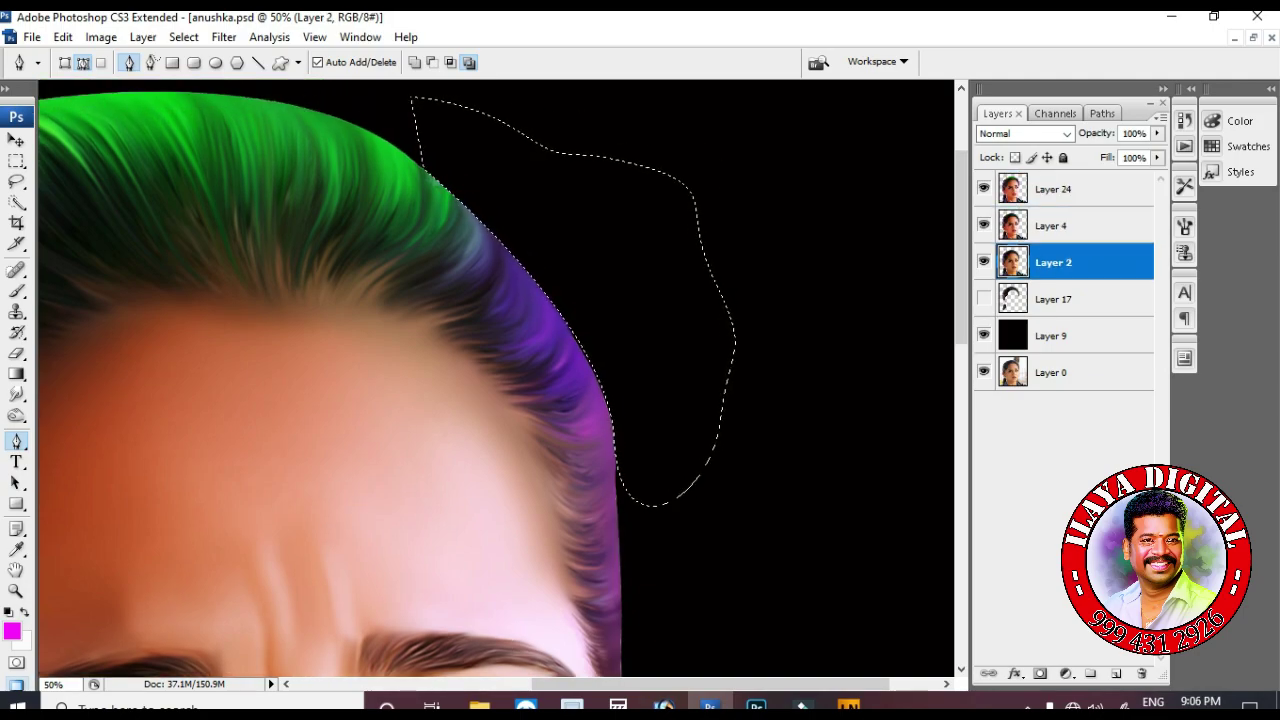
# Add a new layer above Layer 24 and draw curved Pen strand paths along the yellow lock on the upper left.
pyautogui.hotkey('ctrl', '-')
pyautogui.hotkey('ctrl', '-')
pyautogui.hotkey('ctrl', '-')
pyautogui.hotkey('ctrl', '-')
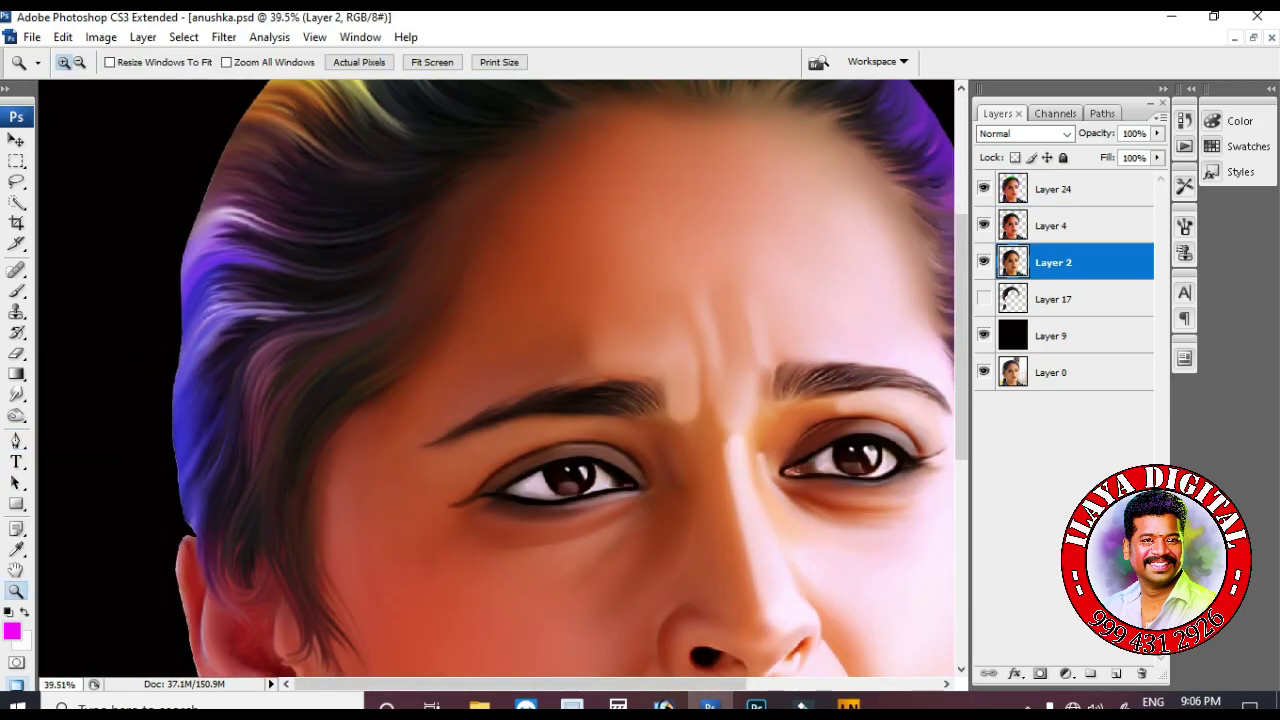
pyautogui.hotkey('ctrl', '-')
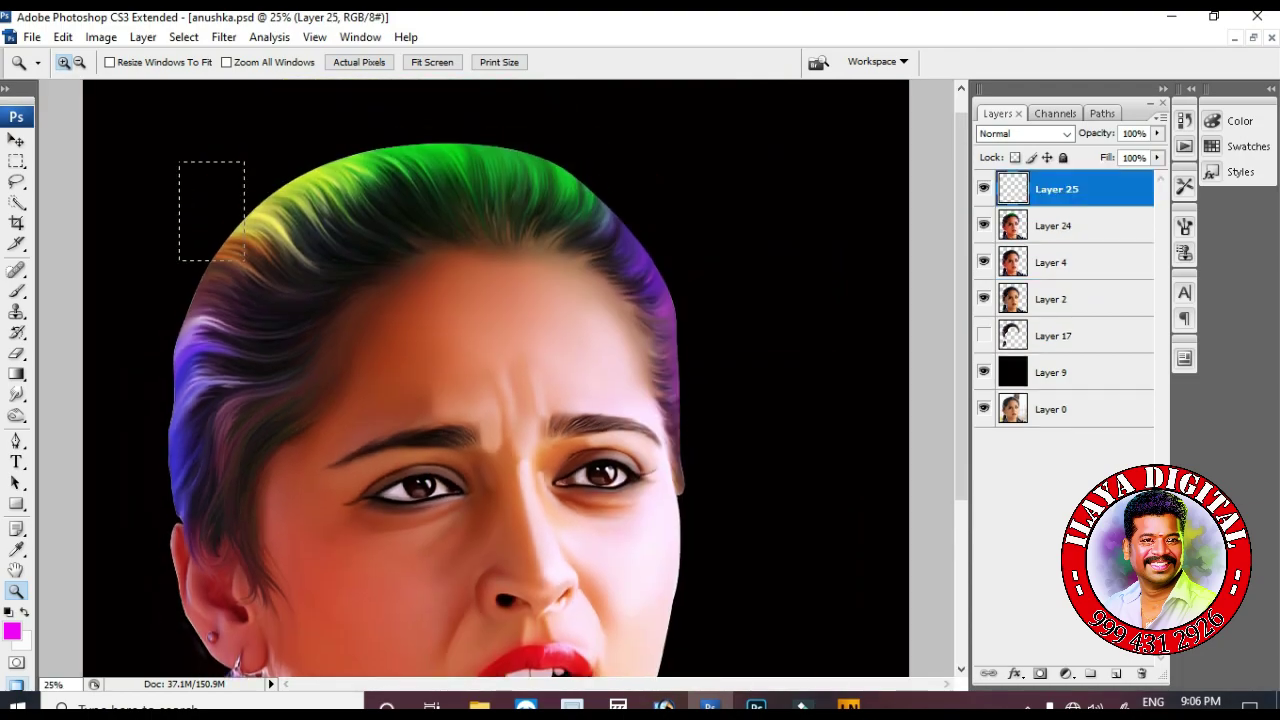
pyautogui.moveTo(244, 260); pyautogui.dragTo(490, 378)
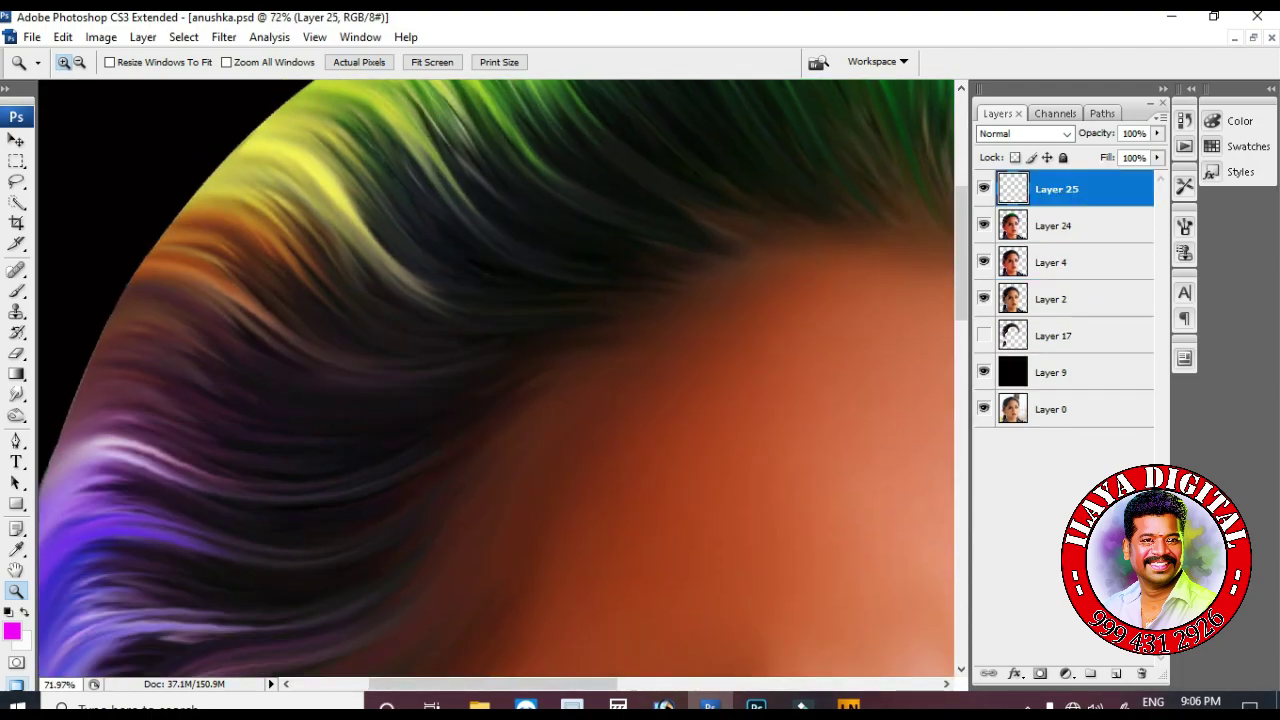
pyautogui.press('p')
pyautogui.moveTo(645, 347); pyautogui.dragTo(653, 359)
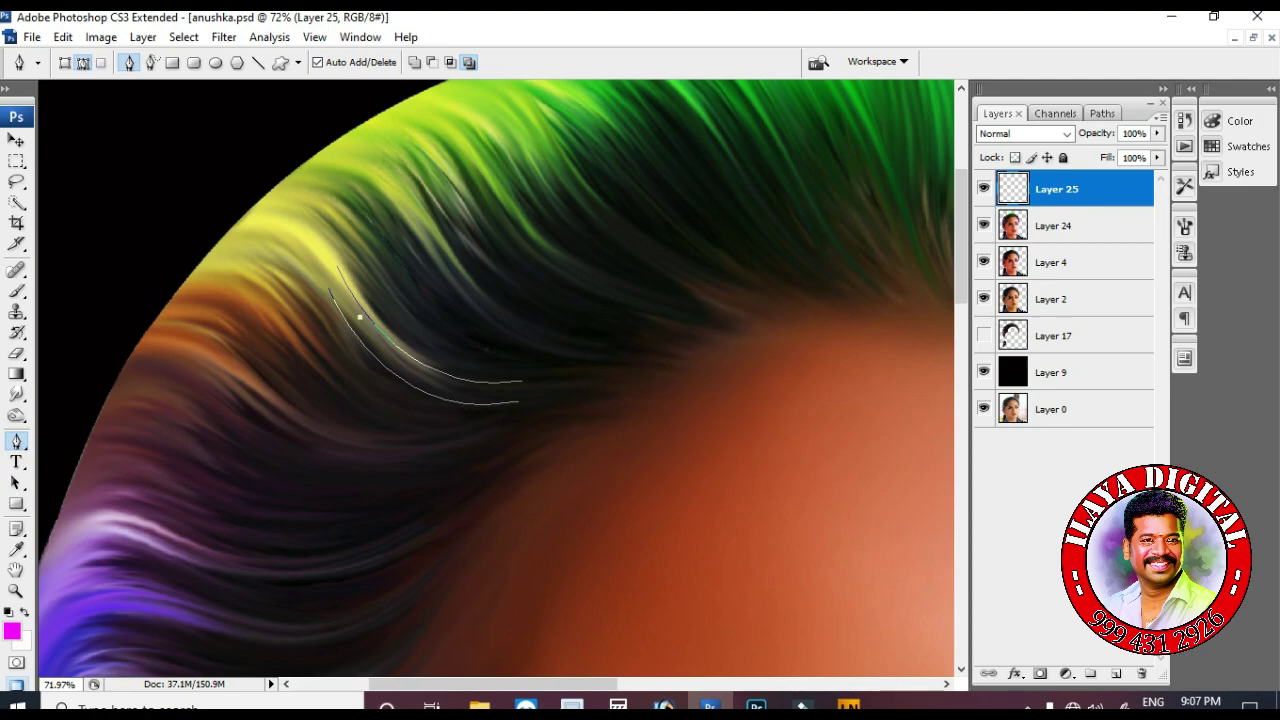
pyautogui.scroll(-3, 497, 378)
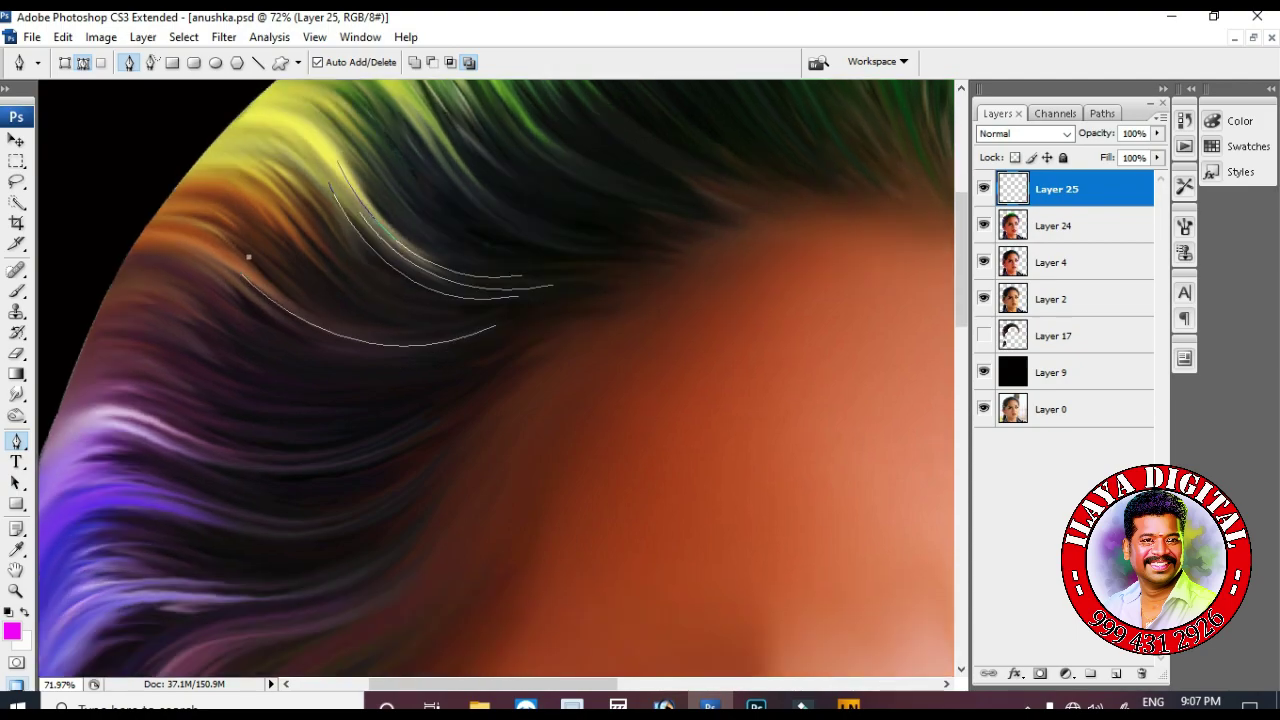
# Draw curved Pen strand paths through the dark hair below the orange lock and above the violet lock.
pyautogui.scroll(-3, 497, 378)
pyautogui.click(190, 331)
pyautogui.moveTo(429, 315); pyautogui.dragTo(557, 239)
pyautogui.moveTo(451, 318); pyautogui.dragTo(595, 223)
pyautogui.moveTo(457, 336); pyautogui.dragTo(562, 254)
# Draw more curved Pen strand paths from the yellow-green locks down toward the forehead hairline.
pyautogui.scroll(5, 399, 284)
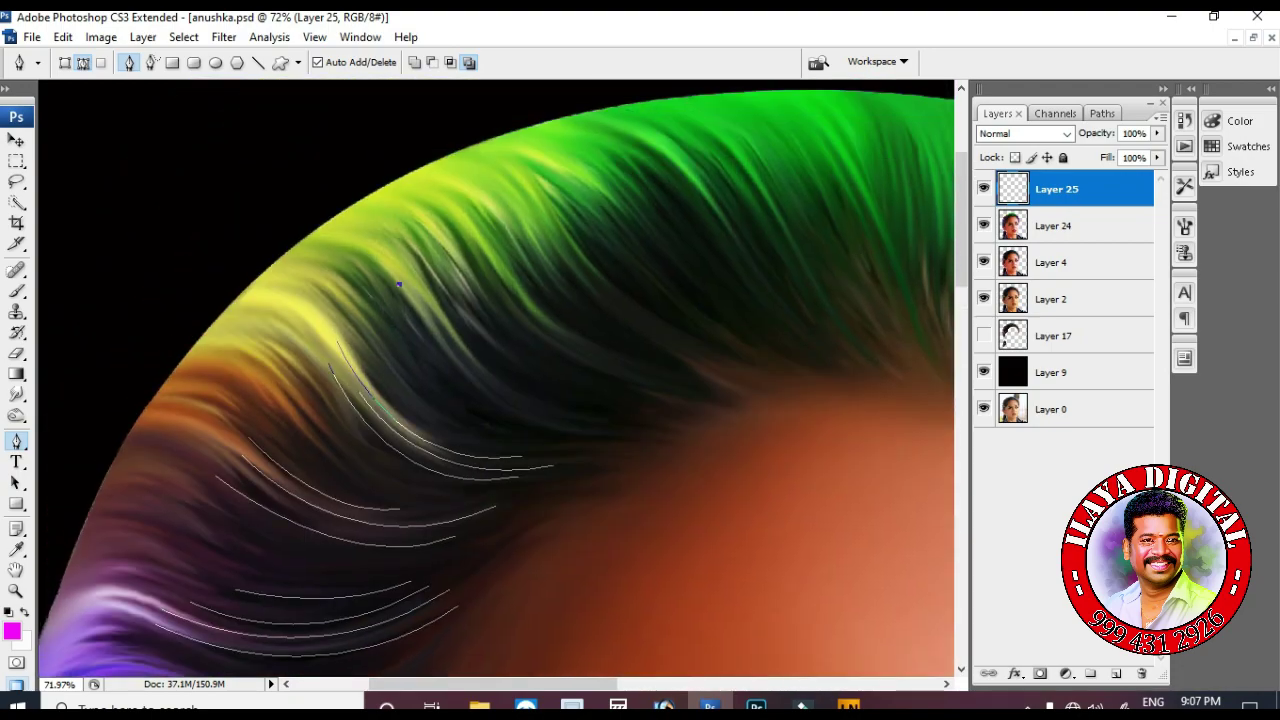
pyautogui.moveTo(567, 426); pyautogui.dragTo(655, 443)
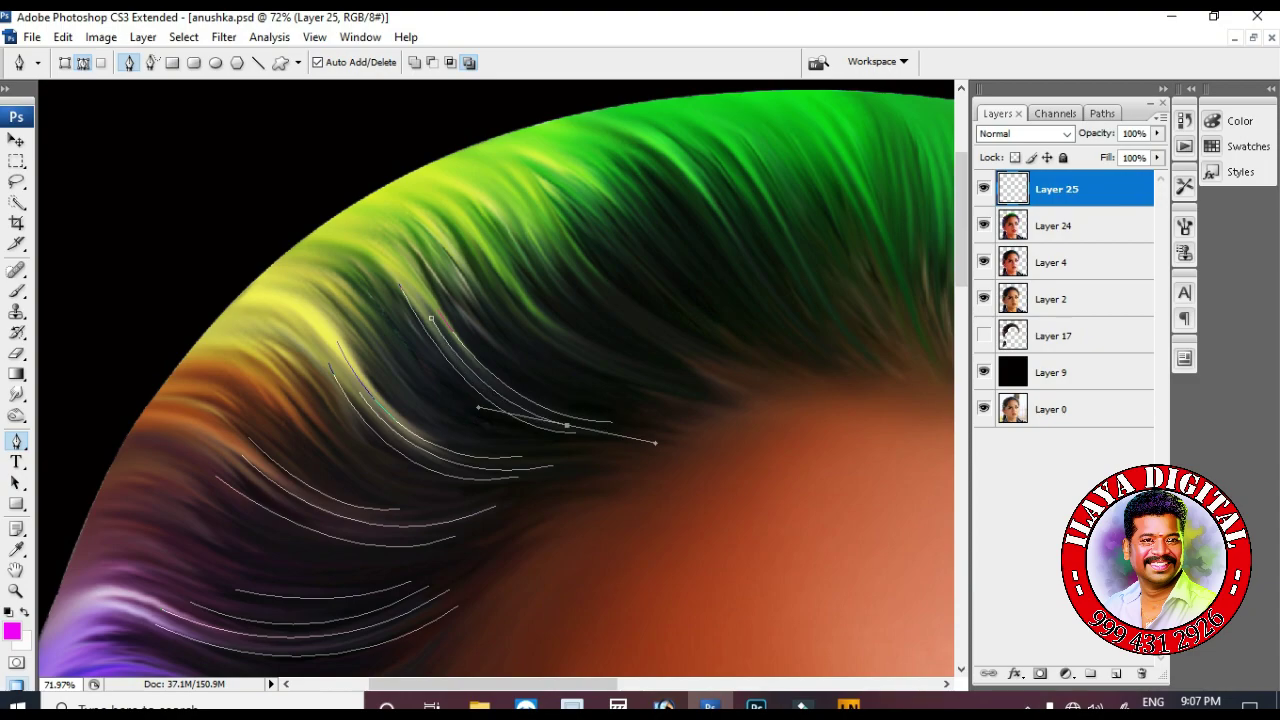
pyautogui.scroll(3, 500, 400)
pyautogui.click(484, 343)
pyautogui.moveTo(687, 487); pyautogui.dragTo(822, 498)
pyautogui.hotkey('ctrl', 'alt', 'z')
pyautogui.hotkey('ctrl', 'alt', 'z')
pyautogui.click(467, 348)
pyautogui.moveTo(637, 486); pyautogui.dragTo(754, 493)
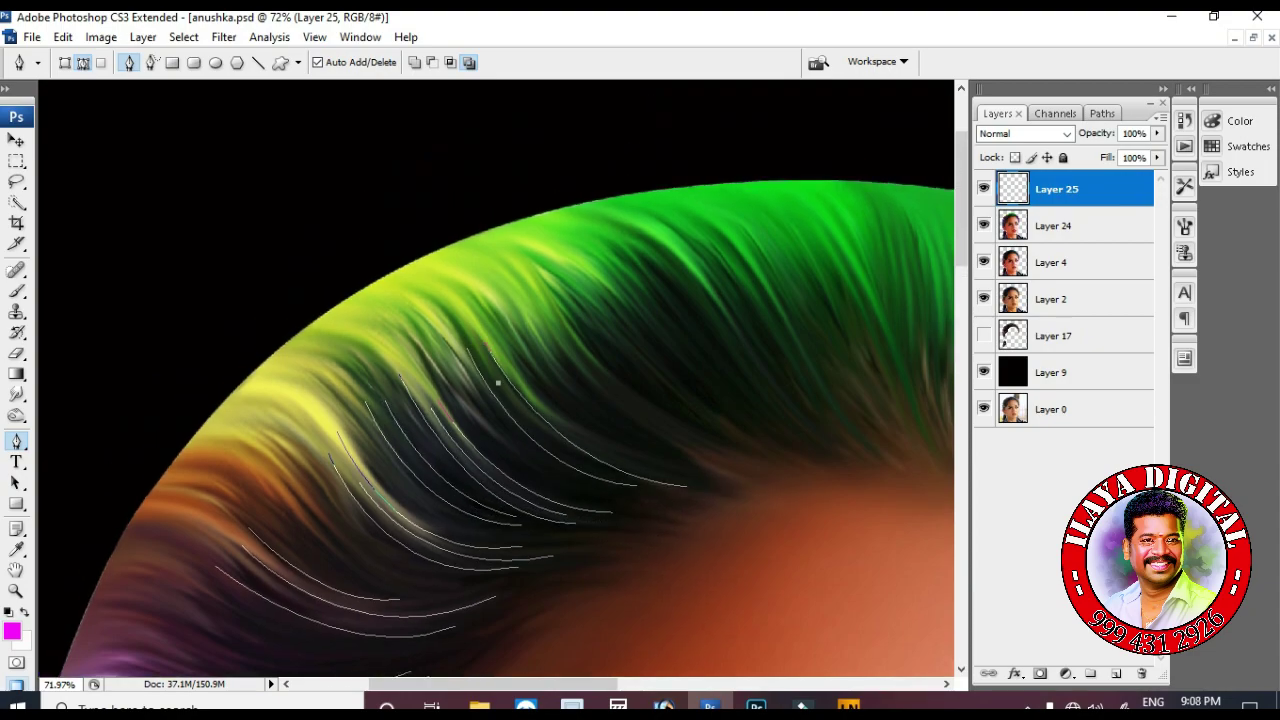
pyautogui.scroll(-2, 498, 383)
pyautogui.click(536, 290)
pyautogui.moveTo(706, 450); pyautogui.dragTo(868, 470)
pyautogui.hotkey('ctrl', 'alt', 'z')
pyautogui.click(550, 302)
# Add sweeping Pen strand paths across the dark hair above and below the violet lock, ending near the hairline.
pyautogui.scroll(-5, 868, 470)
pyautogui.scroll(-3, 498, 380)
pyautogui.click(357, 218)
pyautogui.moveTo(571, 200); pyautogui.dragTo(600, 186)
pyautogui.scroll(-1, 600, 186)
pyautogui.scroll(-2, 498, 380)
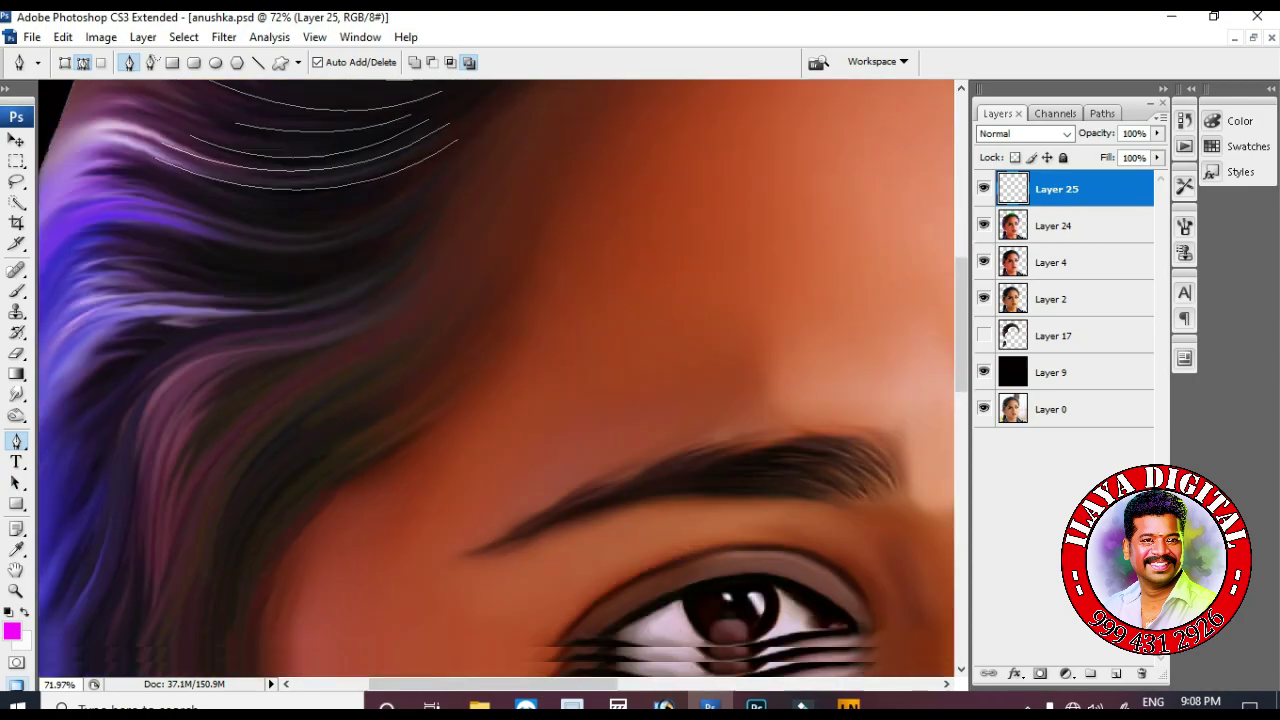
pyautogui.scroll(3, 498, 380)
pyautogui.click(163, 387)
pyautogui.moveTo(445, 349); pyautogui.dragTo(557, 209)
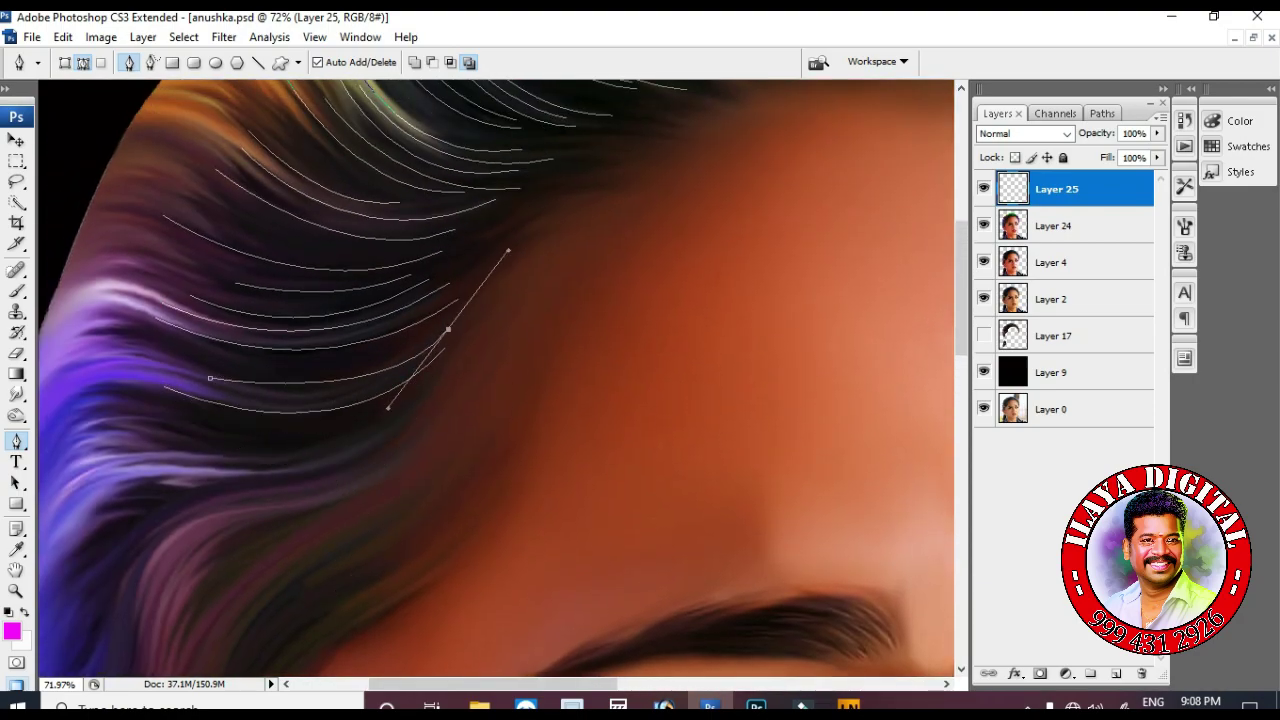
# Draw S-shaped Pen strand paths from the blue-violet and pink locks up toward the left hairline.
pyautogui.scroll(-2, 498, 380)
pyautogui.click(172, 362)
pyautogui.moveTo(410, 318); pyautogui.dragTo(494, 240)
pyautogui.moveTo(337, 358); pyautogui.dragTo(416, 328)
pyautogui.click(120, 553)
pyautogui.moveTo(332, 383); pyautogui.dragTo(412, 348)
# Draw curved Pen strand paths through the pink and dark green hair at the left temple.
pyautogui.scroll(-2, 498, 380)
pyautogui.click(145, 548)
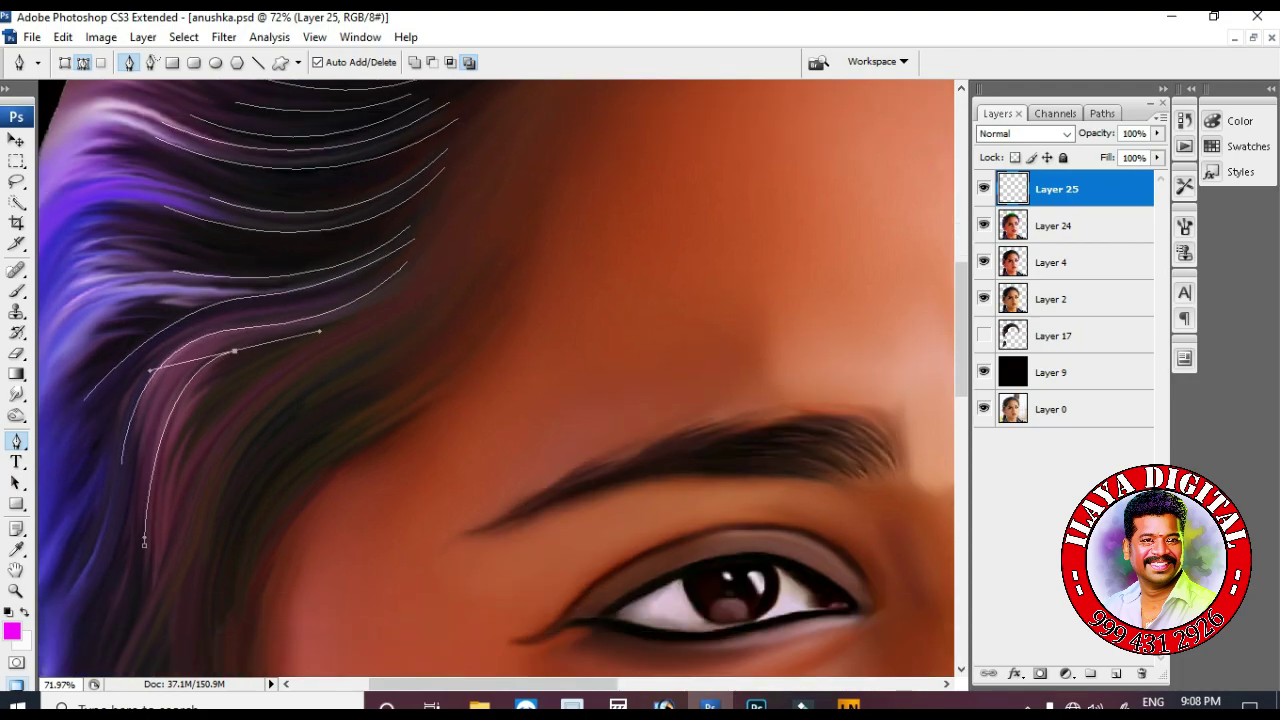
pyautogui.moveTo(300, 360); pyautogui.dragTo(400, 300)
pyautogui.scroll(-2, 498, 380)
pyautogui.click(191, 475)
pyautogui.moveTo(327, 286); pyautogui.dragTo(443, 228)
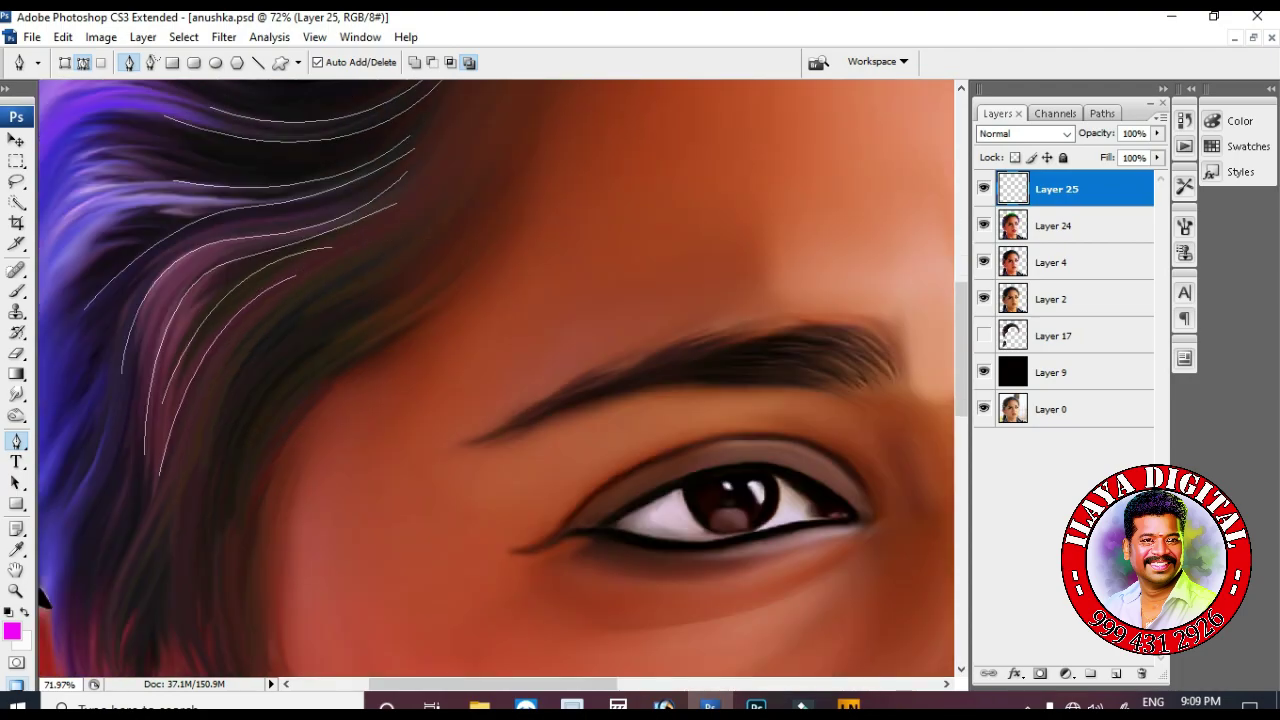
pyautogui.click(218, 575)
pyautogui.moveTo(382, 314); pyautogui.dragTo(515, 269)
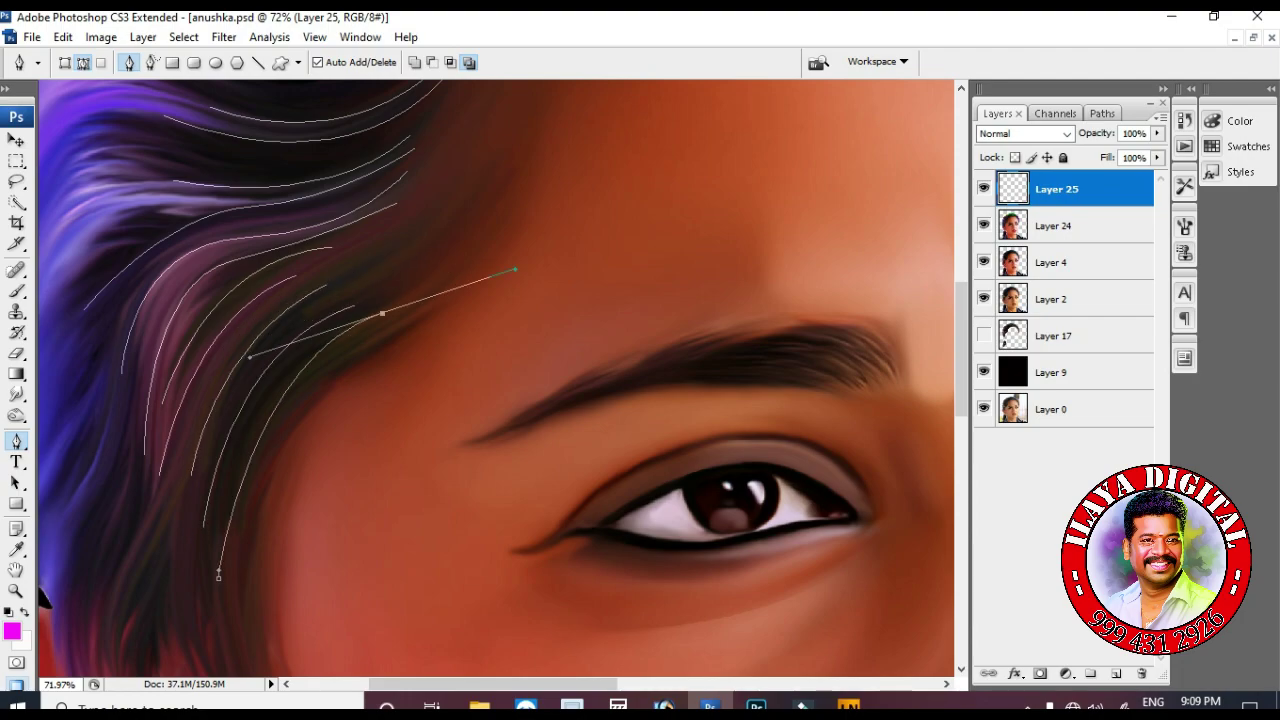
# Add Pen strand paths beside the left temple hairline and across the blue and violet locks at the outer edge.
pyautogui.keyDown('ctrl'); pyautogui.click(468, 180); pyautogui.keyUp('ctrl')
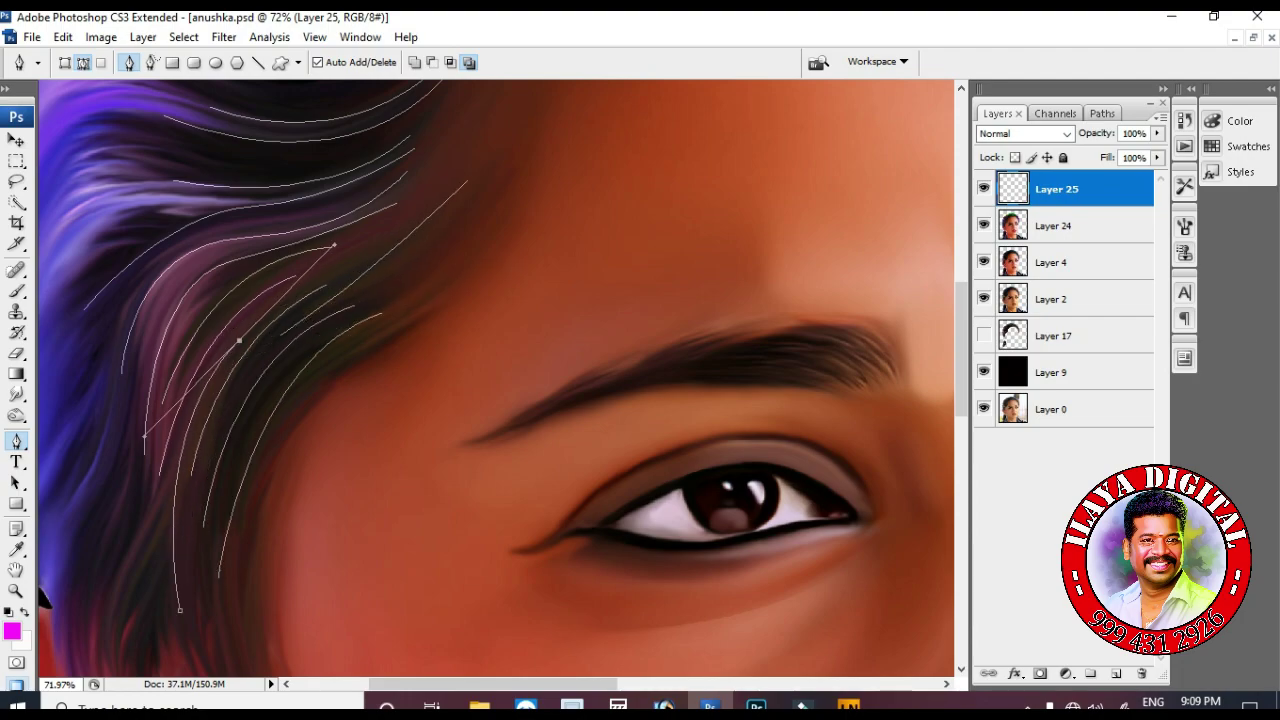
pyautogui.scroll(2, 42, 598)
pyautogui.moveTo(435, 263); pyautogui.dragTo(486, 303)
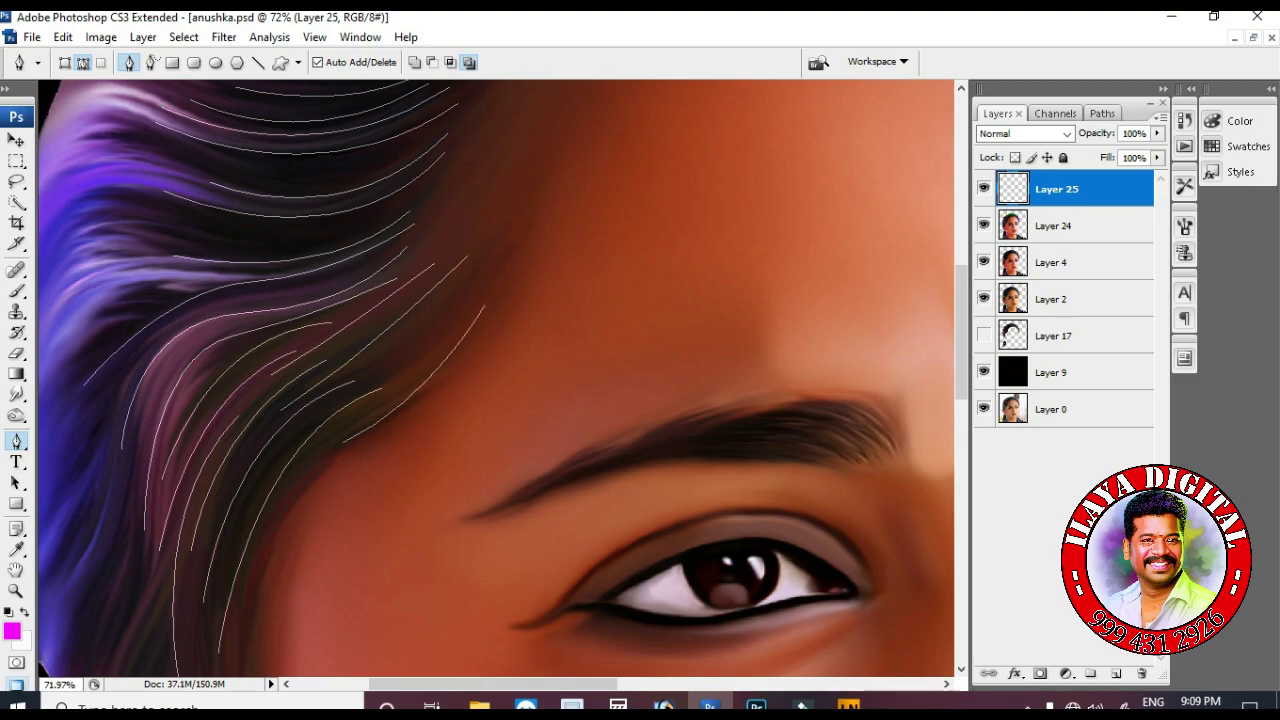
pyautogui.moveTo(245, 272); pyautogui.dragTo(330, 240)
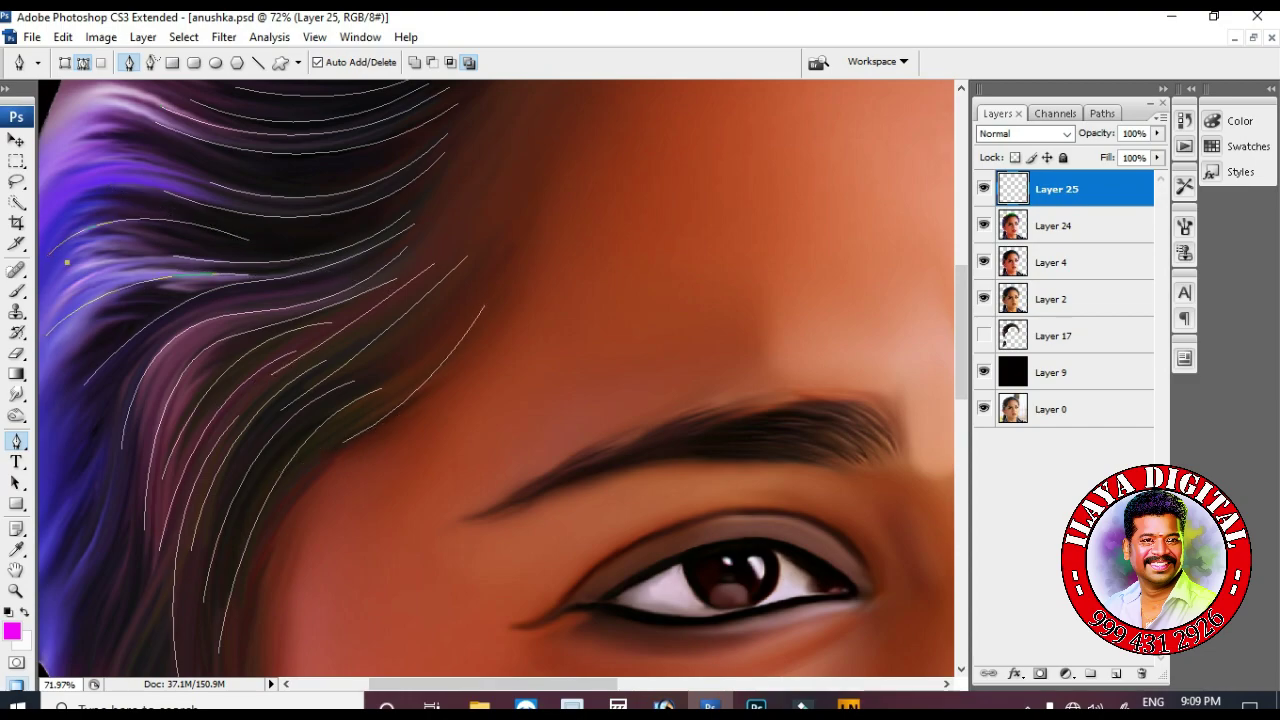
pyautogui.click(44, 188)
pyautogui.moveTo(237, 204); pyautogui.dragTo(349, 266)
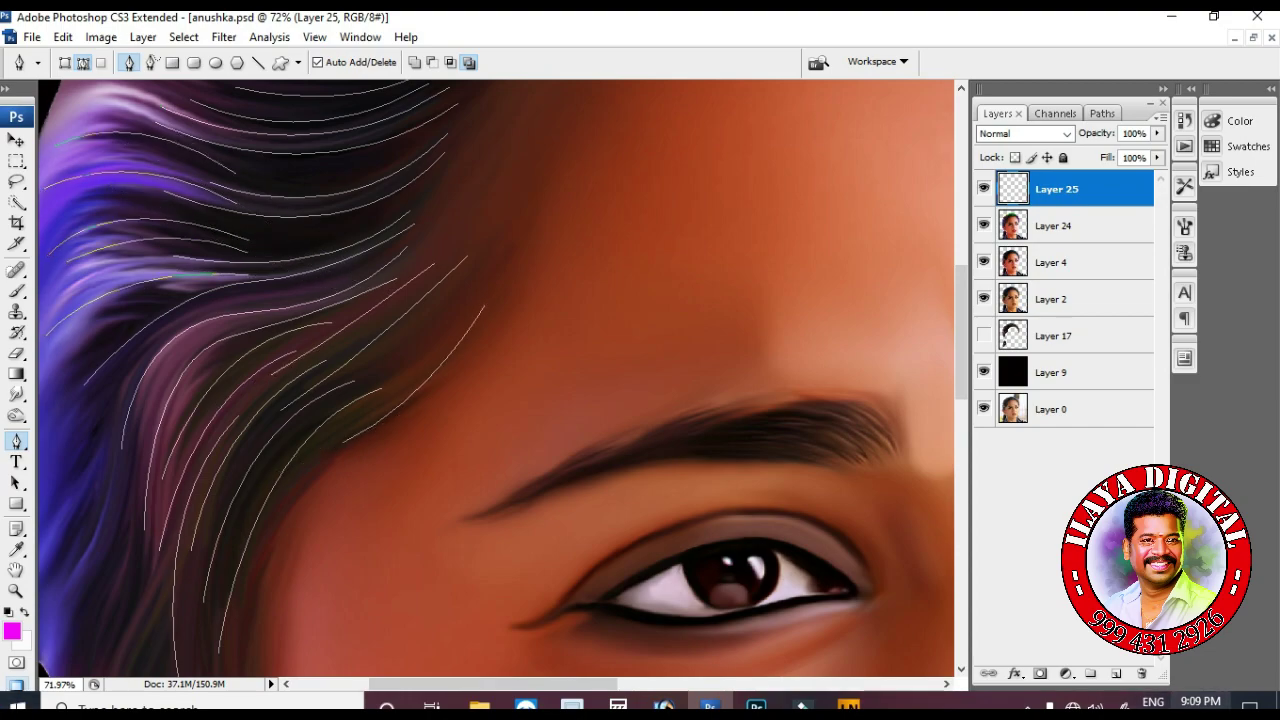
# Try stroking the strand paths in magenta on Layer 25 and view the whole portrait with the paths hidden.
pyautogui.hotkey('ctrl', '-')
pyautogui.hotkey('ctrl', '-')
pyautogui.hotkey('ctrl', '-')
pyautogui.rightClick(578, 336)
pyautogui.press('Escape')
pyautogui.press('Return')
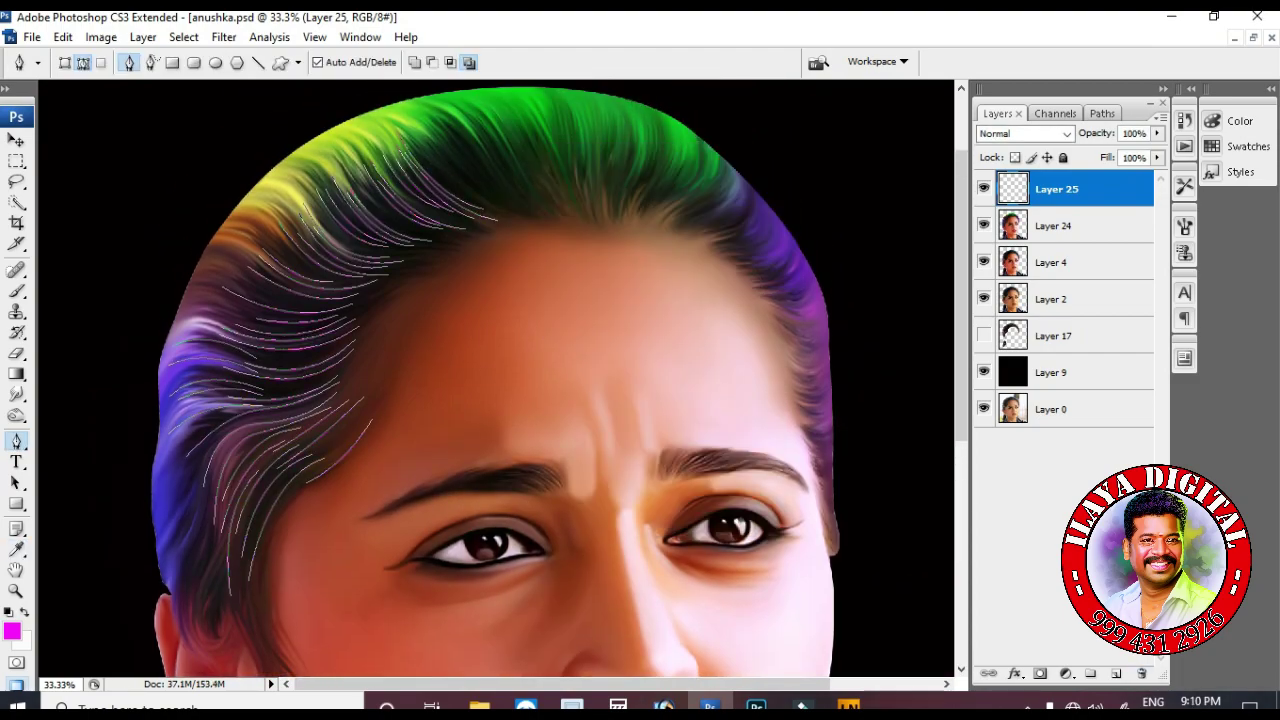
pyautogui.hotkey('ctrl', 'h')
pyautogui.hotkey('ctrl', '-')
pyautogui.hotkey('ctrl', '-')
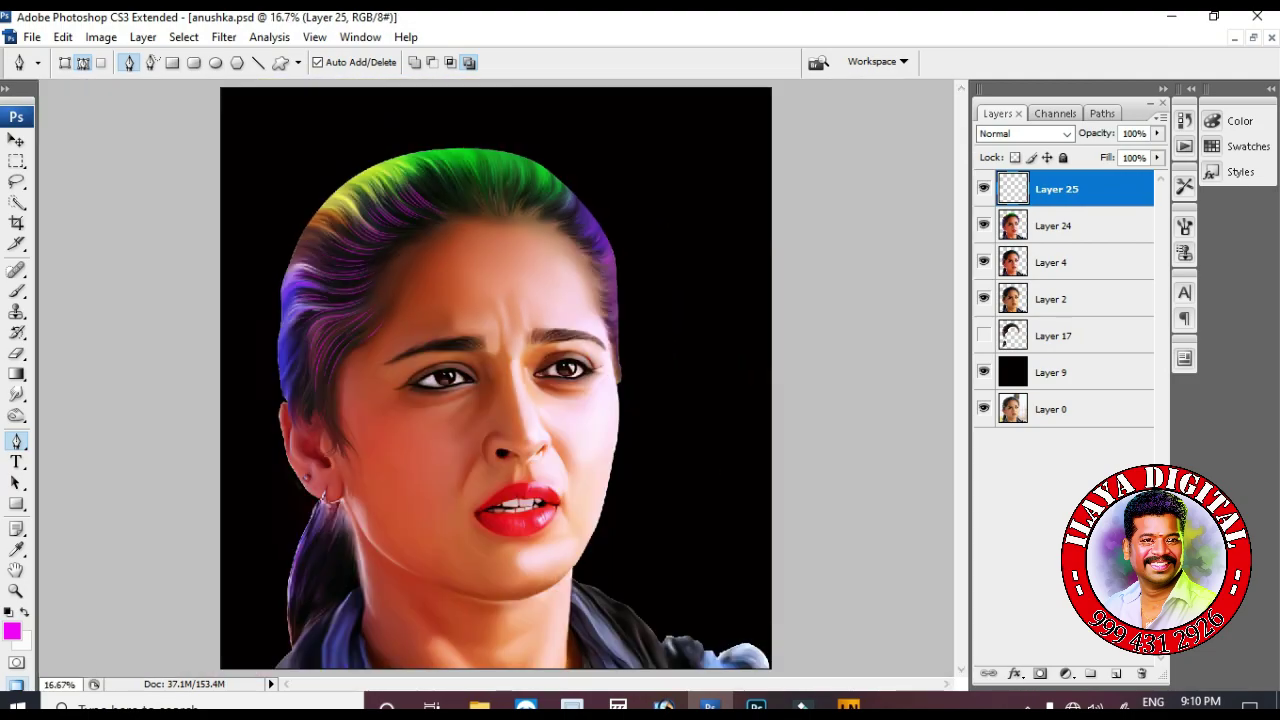
# Stroke all the hair strand paths on Layer 25 with the magenta brush.
pyautogui.hotkey('ctrl', '+')
pyautogui.hotkey('ctrl', '+')
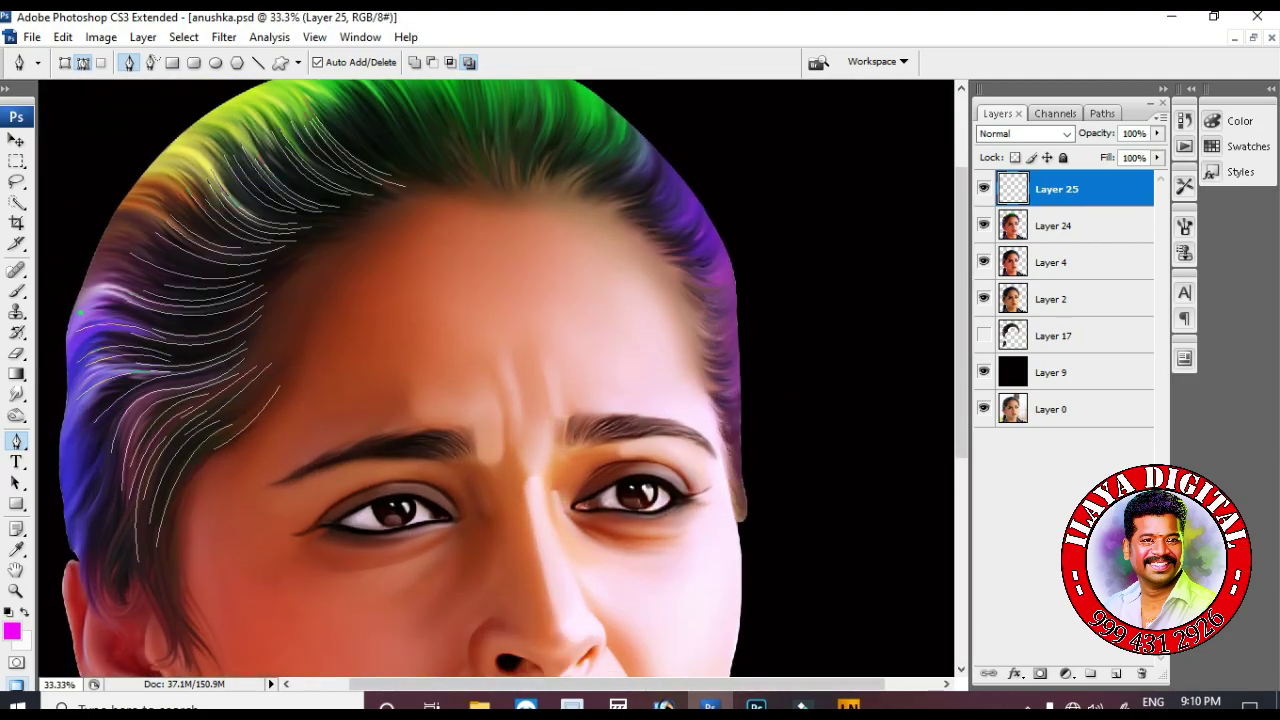
pyautogui.press('b')
pyautogui.press('p')
pyautogui.rightClick(527, 258)
pyautogui.click(600, 386)
pyautogui.press('Return')
pyautogui.rightClick(634, 196)
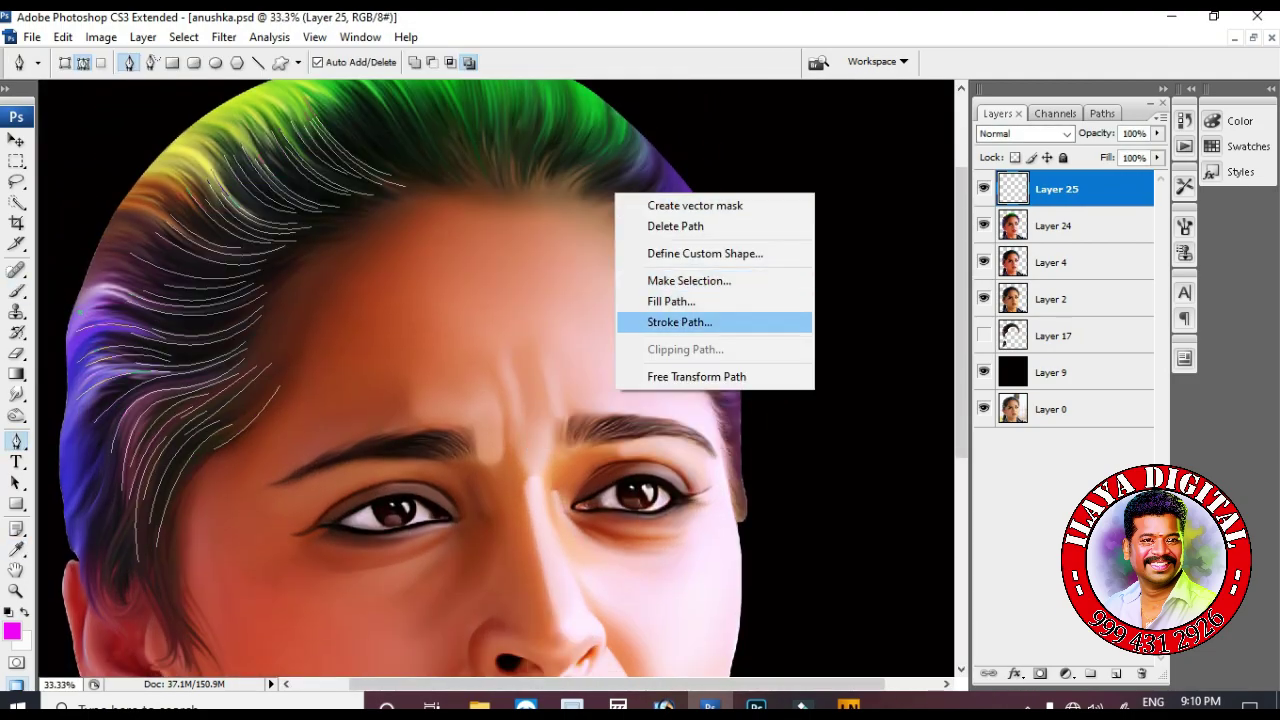
pyautogui.press('Escape')
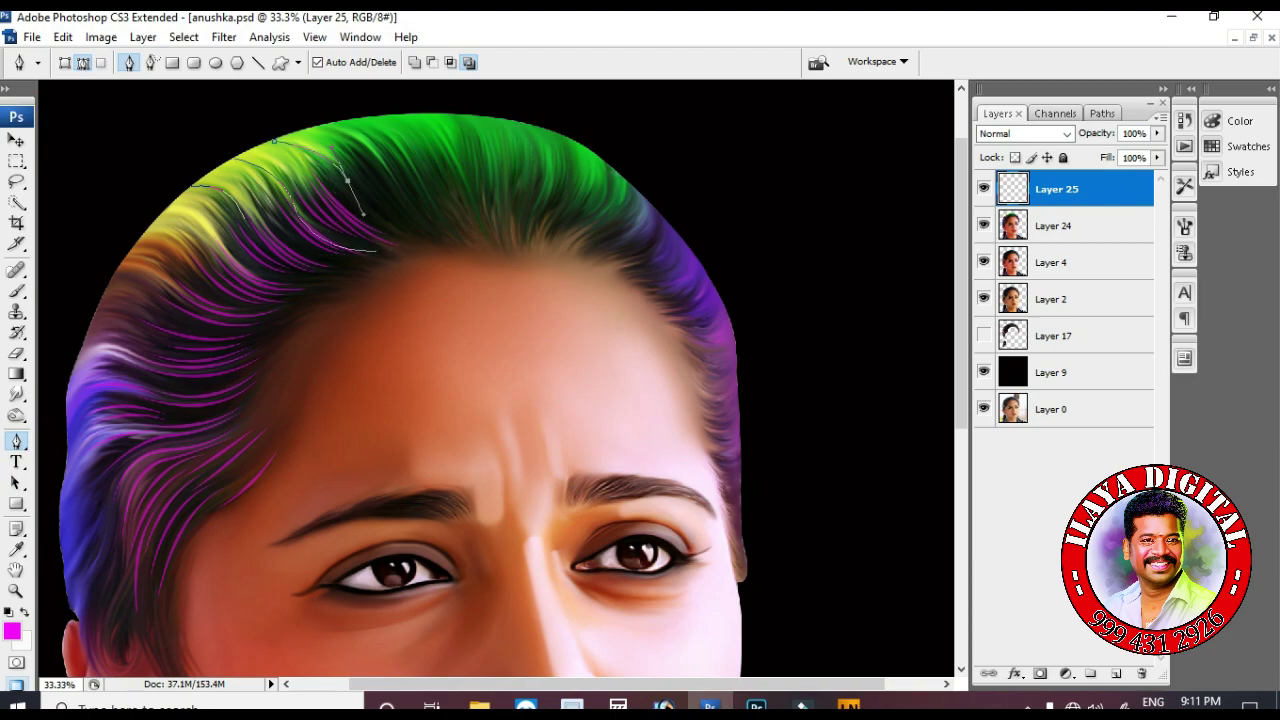
# Stroke additional strand paths in magenta over the yellow, orange and green hair and around the ear.
pyautogui.rightClick(488, 216)
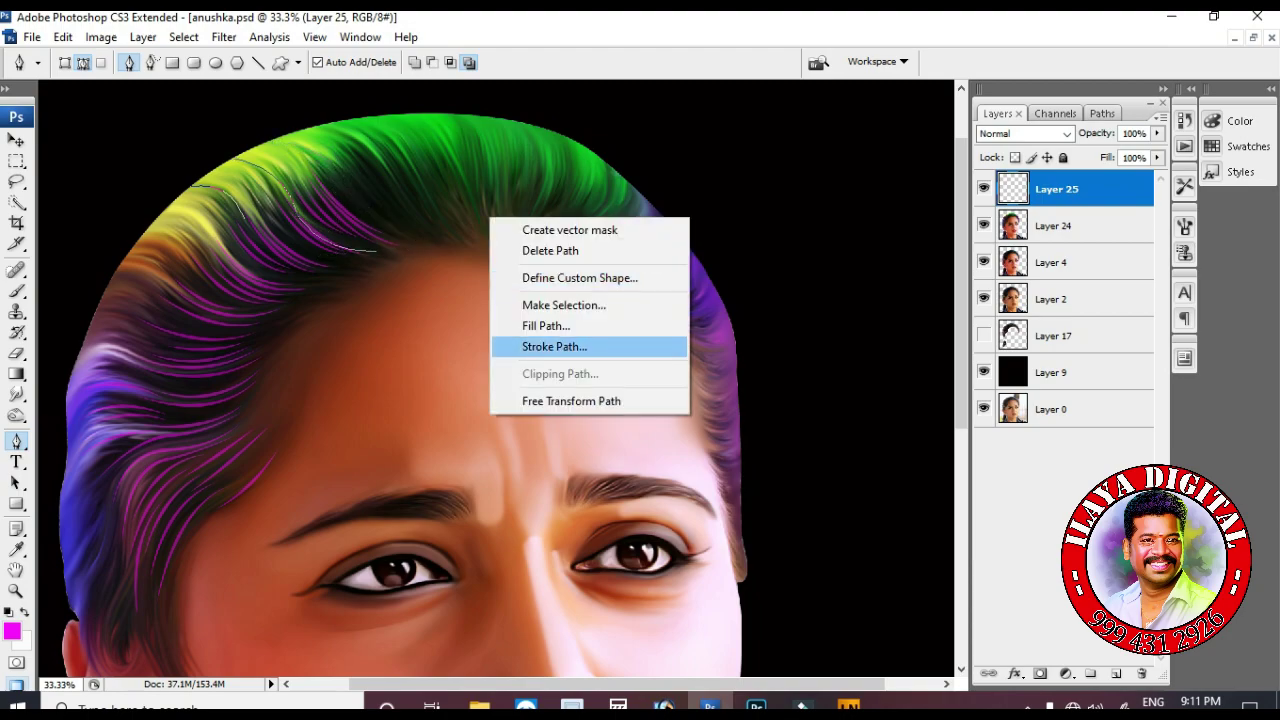
pyautogui.click(571, 343)
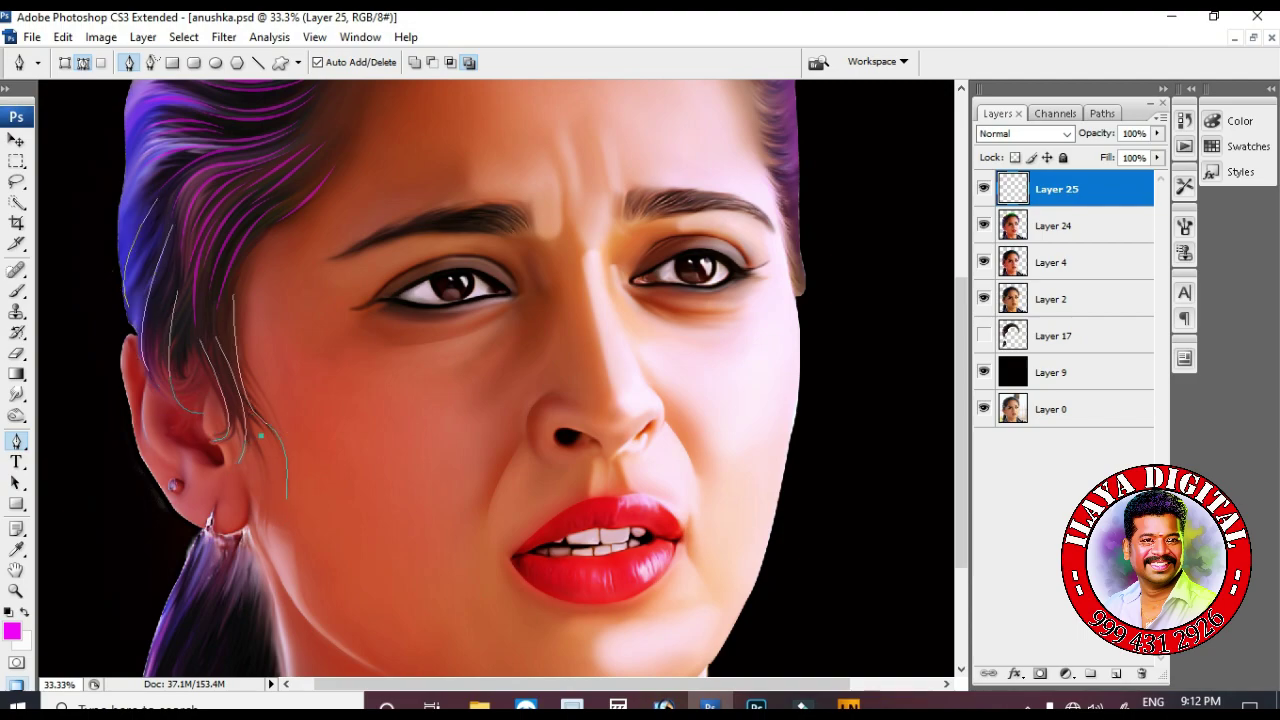
pyautogui.scroll(6, 496, 380)
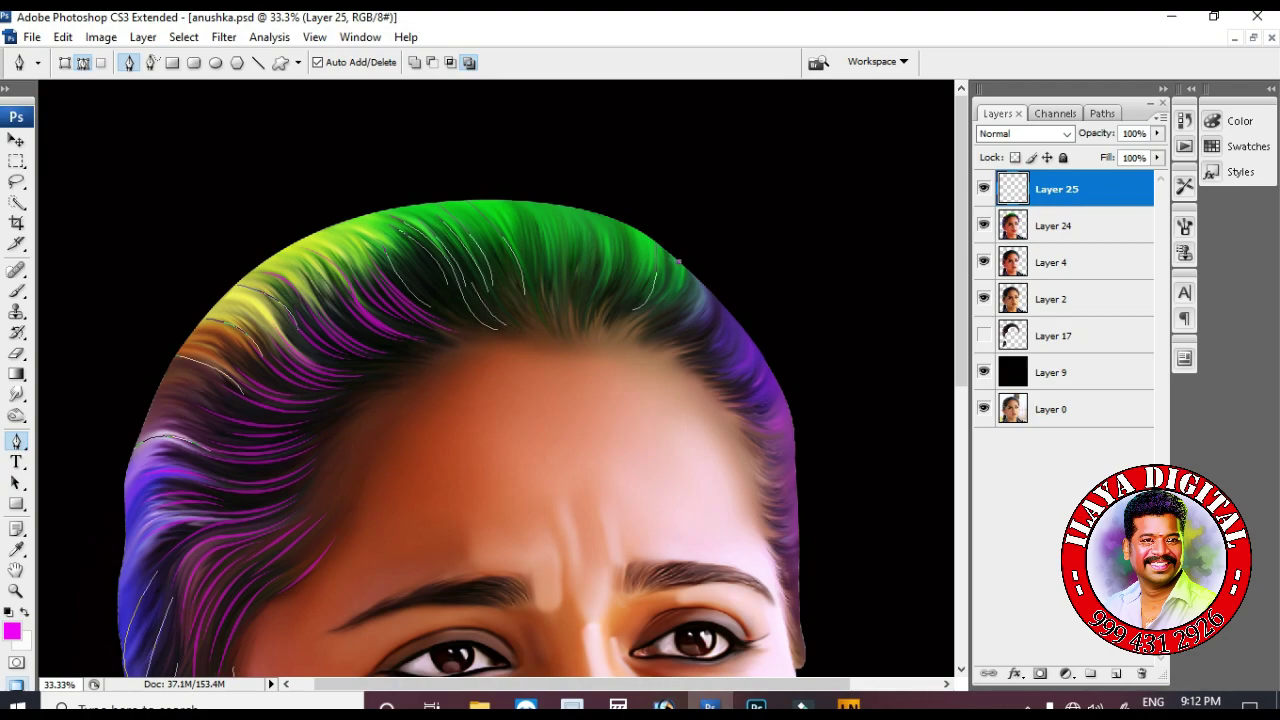
pyautogui.rightClick(551, 400)
pyautogui.click(630, 489)
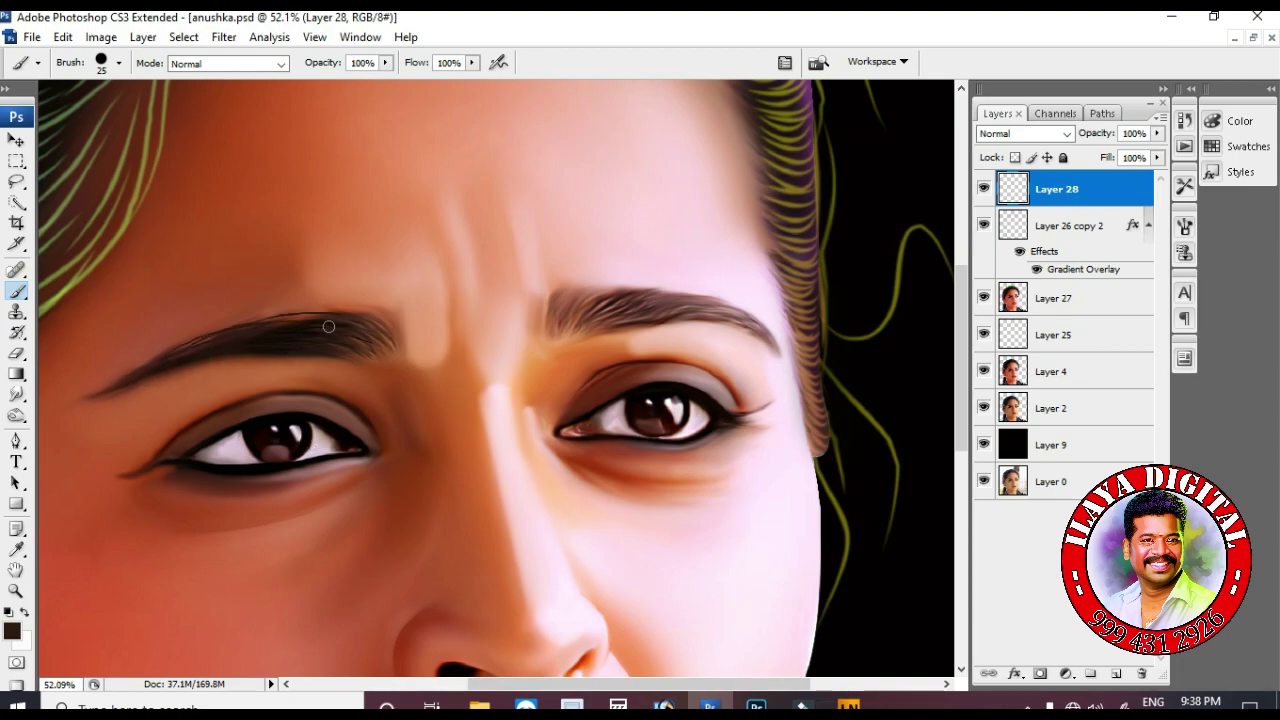
# Set the 25 px brush to 63% opacity and 41% flow and test dark brown strokes above the left eyebrow on Layer 28.
pyautogui.hotkey('ctrl', '+')
pyautogui.hotkey('ctrl', '+')
pyautogui.hotkey('ctrl', '+')
pyautogui.moveTo(700, 266); pyautogui.dragTo(857, 322)
pyautogui.hotkey('ctrl', 'z')
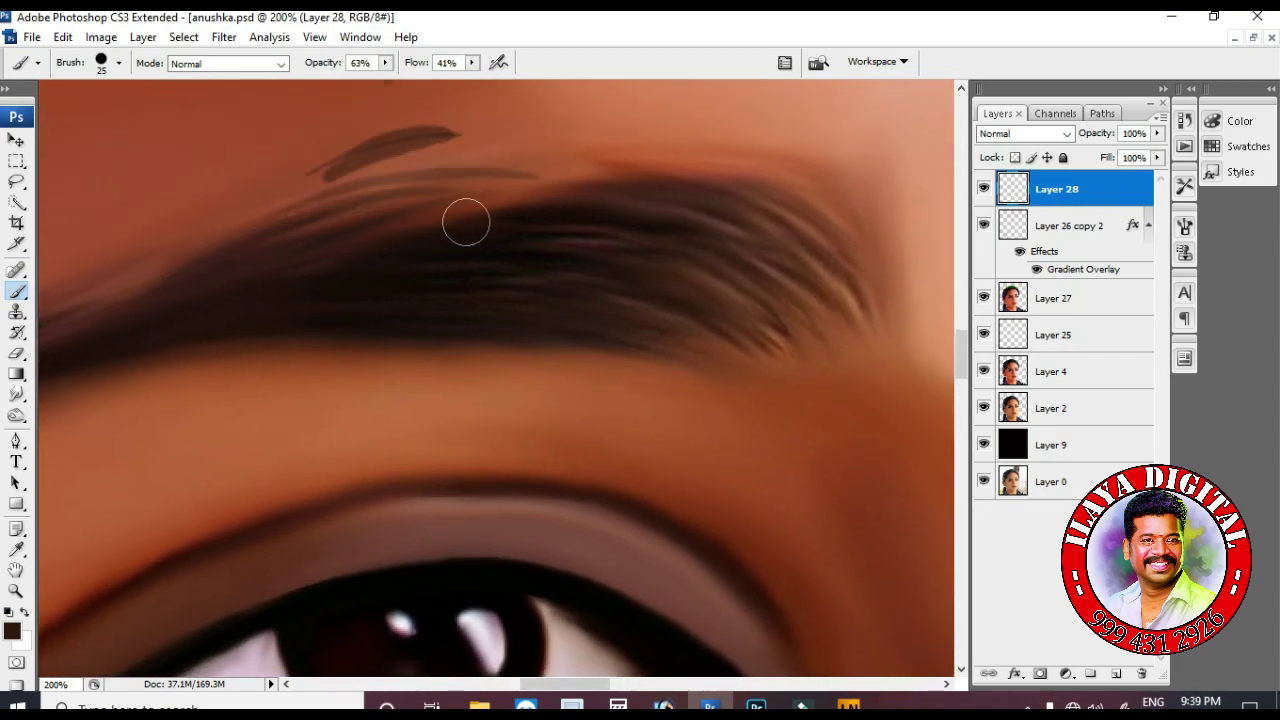
pyautogui.hotkey('ctrl', 'z')
# Paint fine dark brown hairs along the upper edge and inner end of the left eyebrow with the panels hidden.
pyautogui.press('Tab')
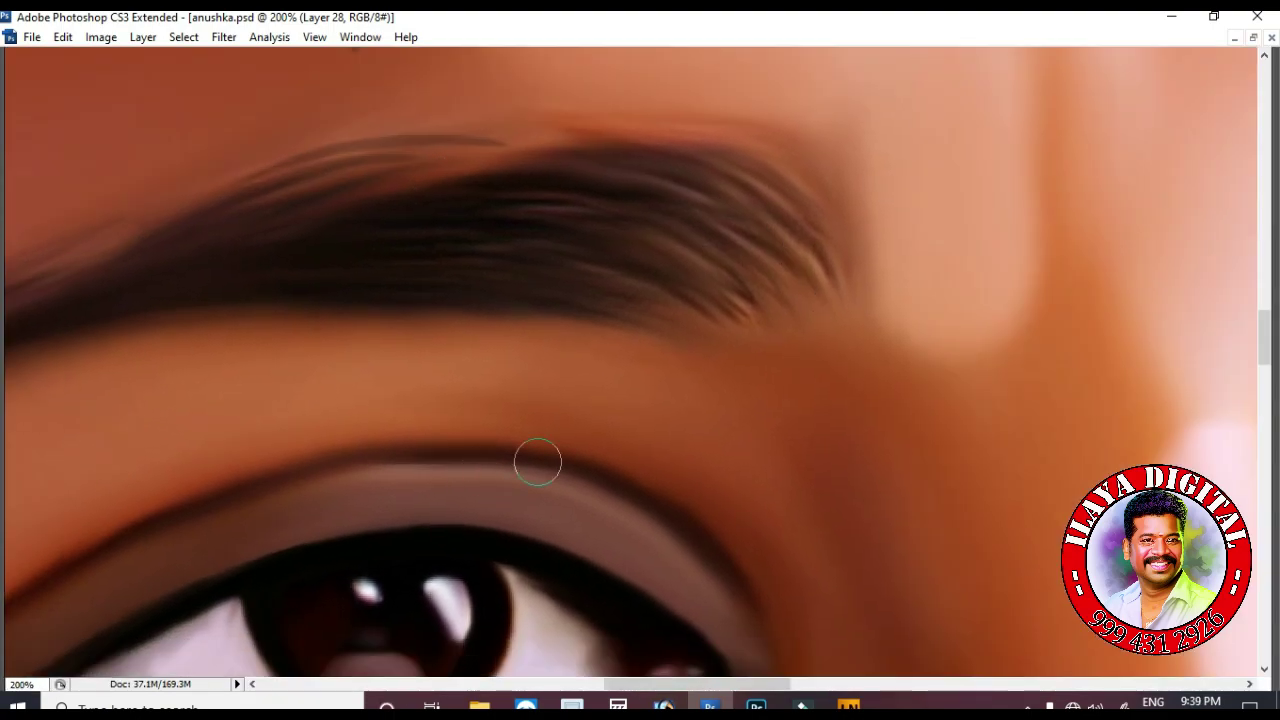
pyautogui.hscroll(-5, 163, 397)
pyautogui.moveTo(340, 275)
pyautogui.mouseDown()
pyautogui.moveTo(757, 180)
pyautogui.moveTo(848, 146)
pyautogui.mouseUp()
pyautogui.hscroll(5, 902, 378)
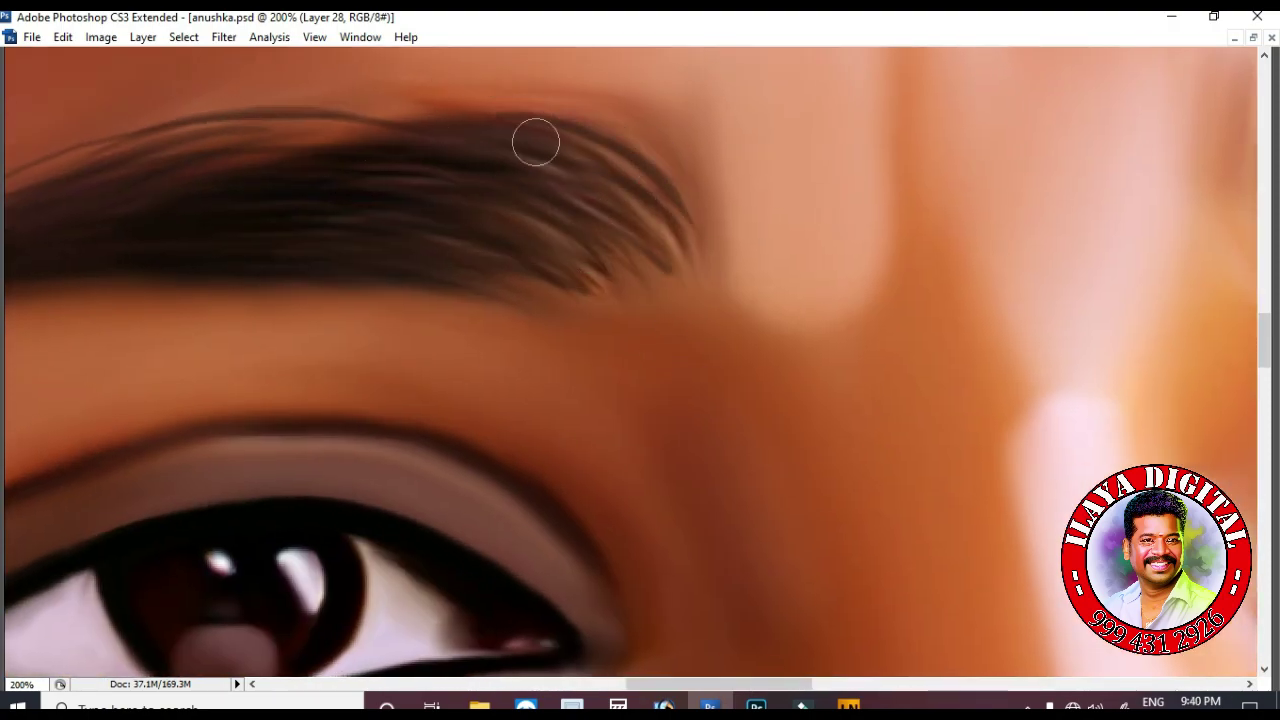
pyautogui.moveTo(562, 101); pyautogui.dragTo(716, 276)
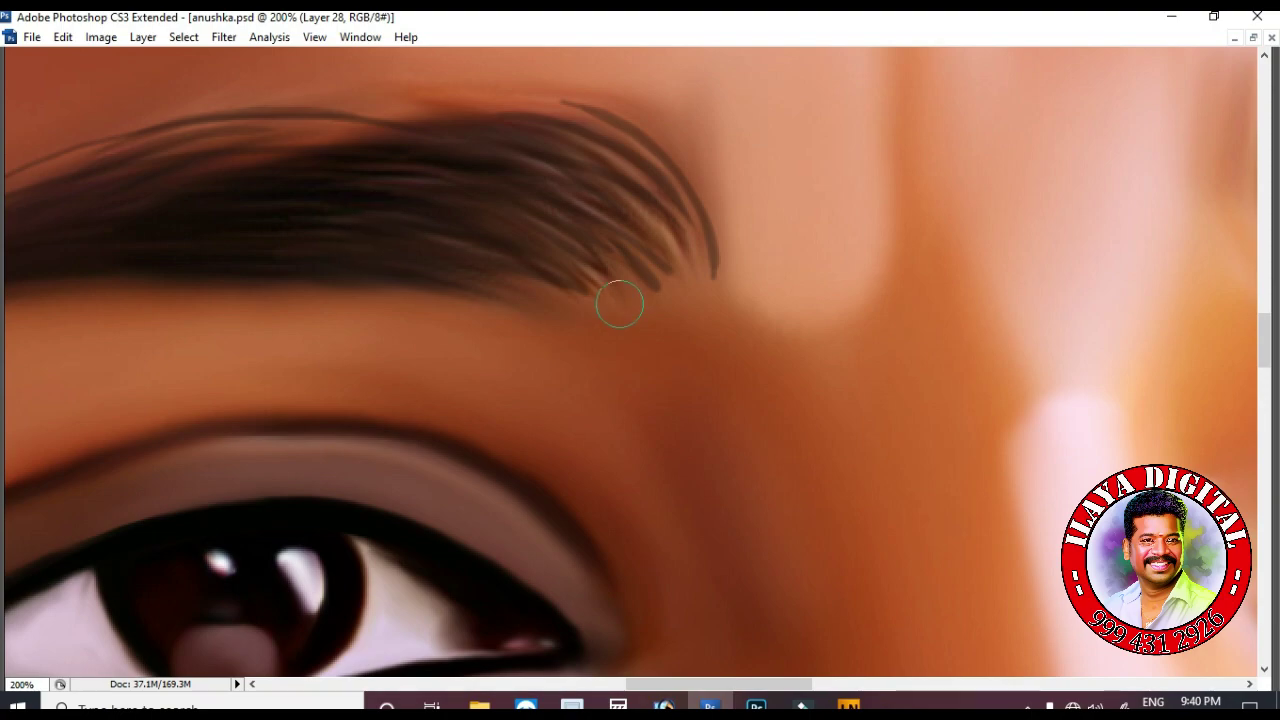
# Reduce the brush opacity to 57% and paint fine dark hairs from the inner end along the right eyebrow.
pyautogui.hscroll(12, 814, 426)
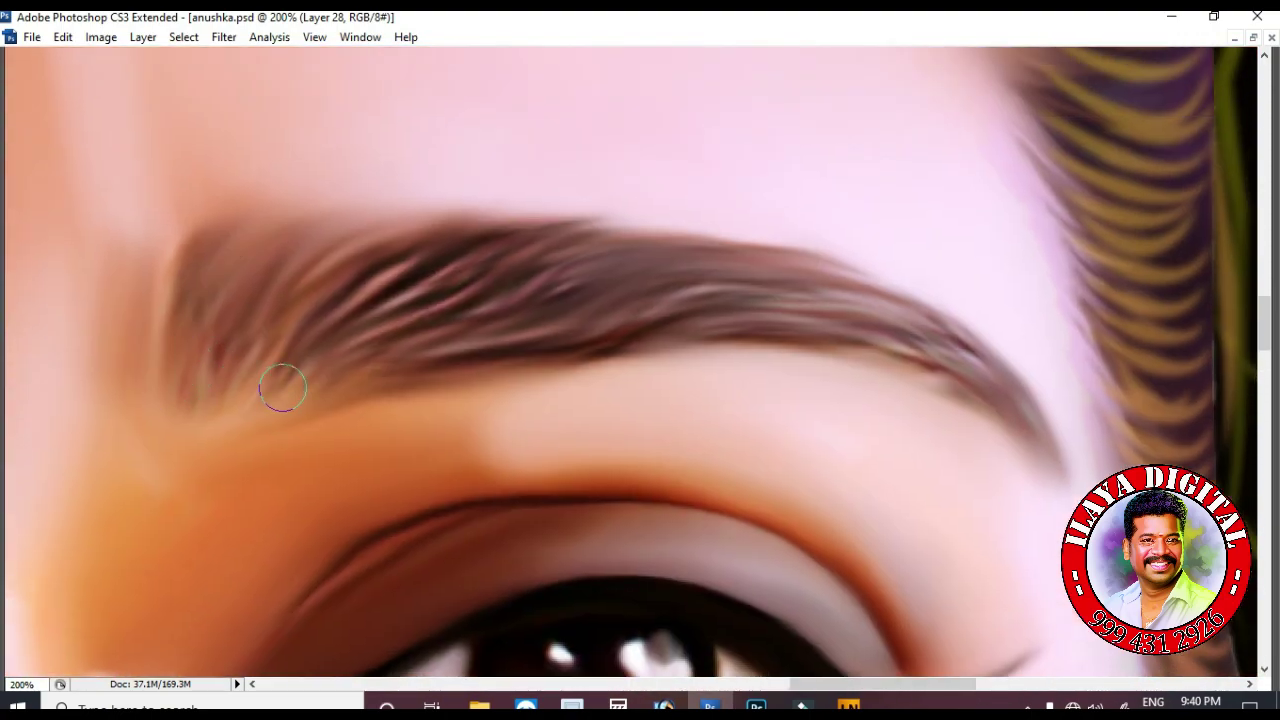
pyautogui.press('Tab')
pyautogui.click(385, 62)
pyautogui.press('Tab')
pyautogui.moveTo(240, 372); pyautogui.dragTo(180, 268)
pyautogui.moveTo(160, 400); pyautogui.dragTo(334, 309)
pyautogui.moveTo(230, 375); pyautogui.dragTo(497, 244)
pyautogui.moveTo(600, 290); pyautogui.dragTo(905, 308)
# Choose a bright yellow-green foreground colour with Layer 25 active.
pyautogui.hotkey('ctrl', '-')
pyautogui.hotkey('ctrl', '-')
pyautogui.hotkey('ctrl', '-')
pyautogui.hotkey('ctrl', '-')
pyautogui.hotkey('ctrl', '-')
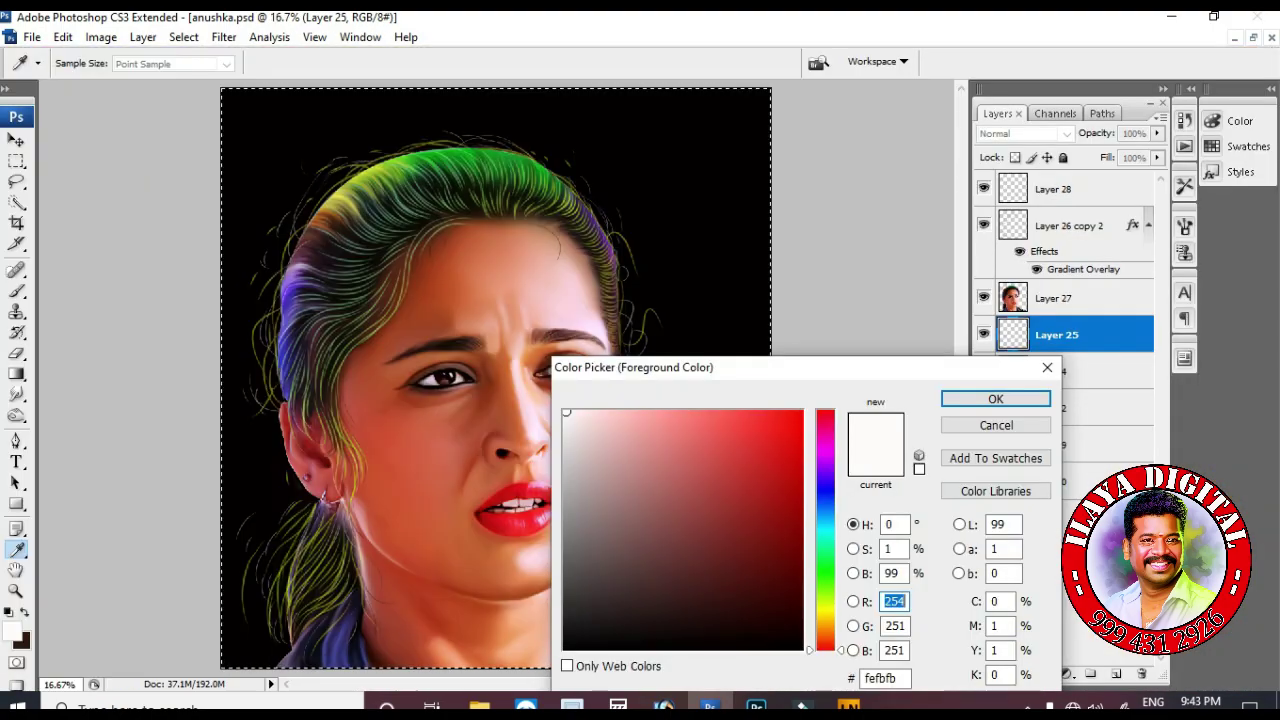
pyautogui.click(823, 589)
pyautogui.press('Return')
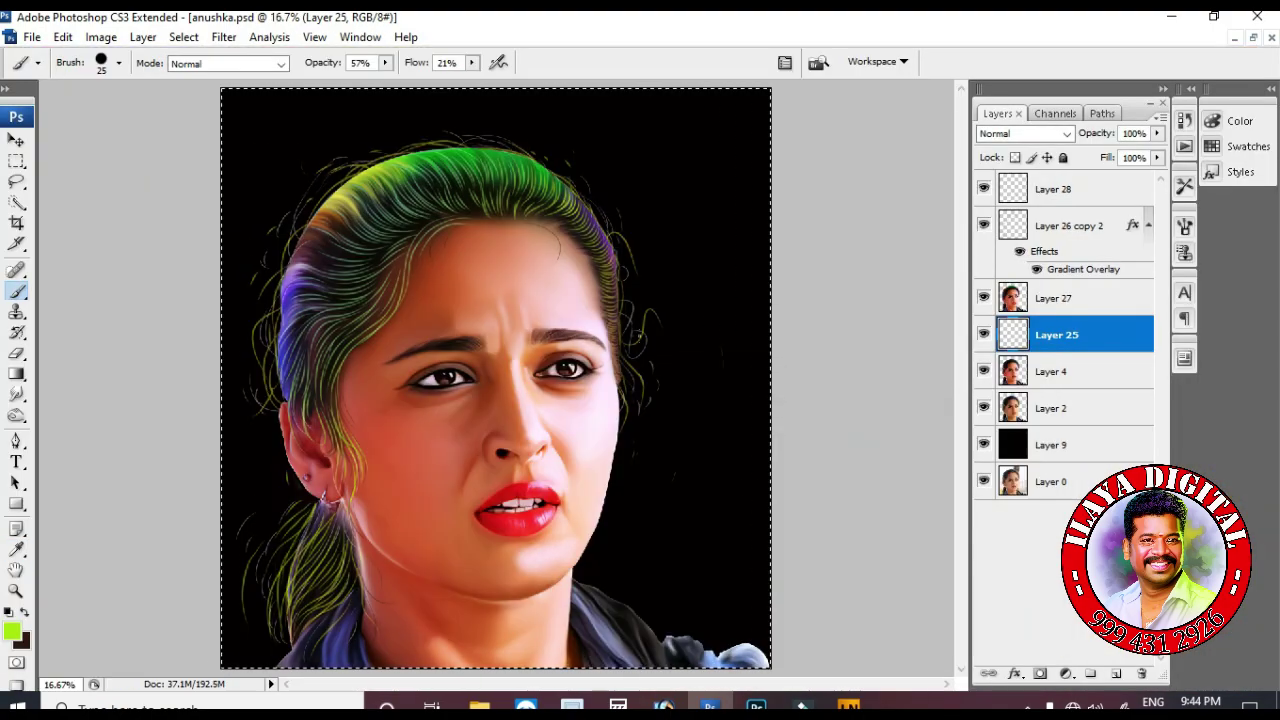
# Sample a near-black colour and paint short, fine eyelashes around the left eye on Layer 28.
pyautogui.click(551, 655)
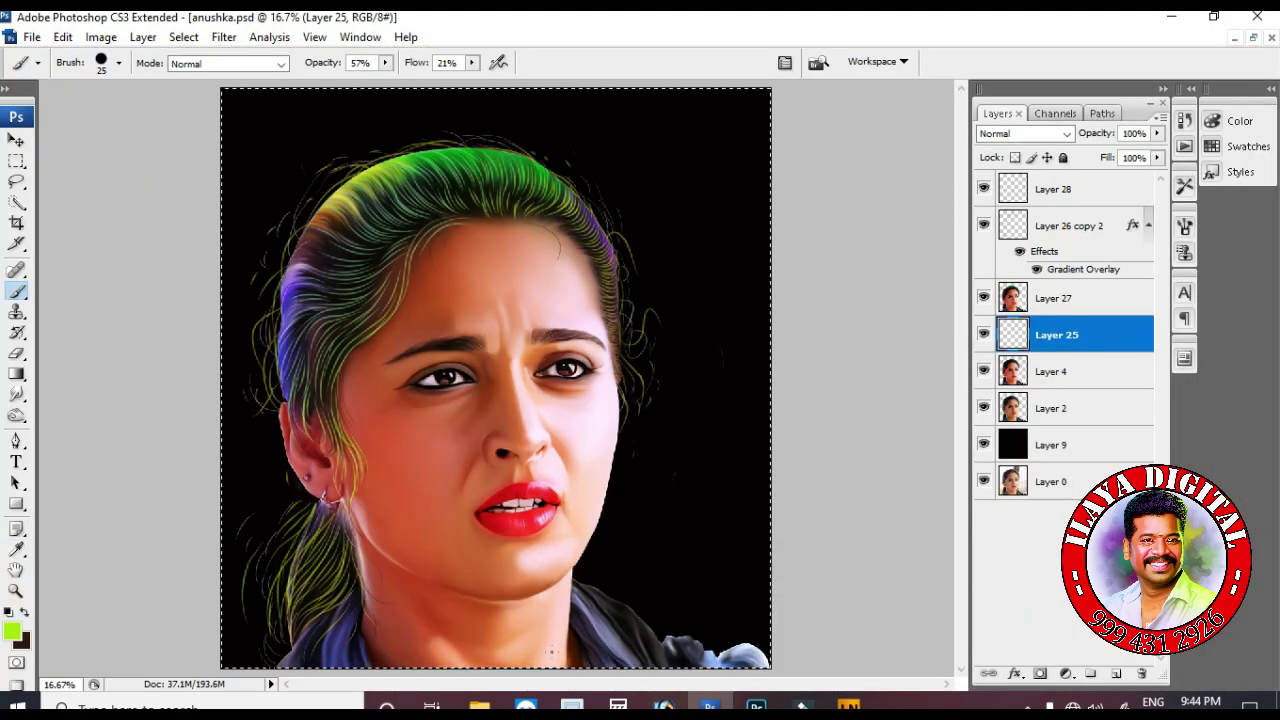
pyautogui.keyDown('alt'); pyautogui.click(630, 665); pyautogui.keyUp('alt')
pyautogui.keyDown('ctrl'); pyautogui.click(445, 378); pyautogui.keyUp('ctrl')
pyautogui.keyDown('ctrl'); pyautogui.click(445, 378); pyautogui.keyUp('ctrl')
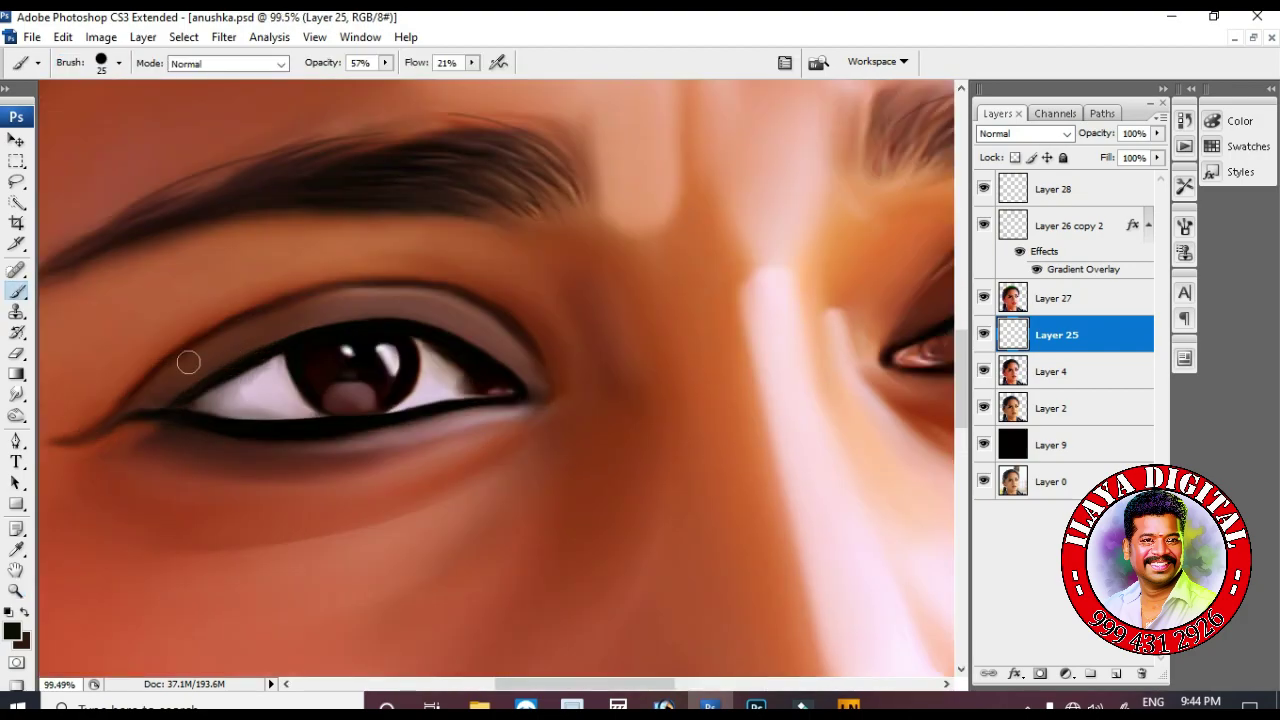
pyautogui.hotkey('alt', '.')
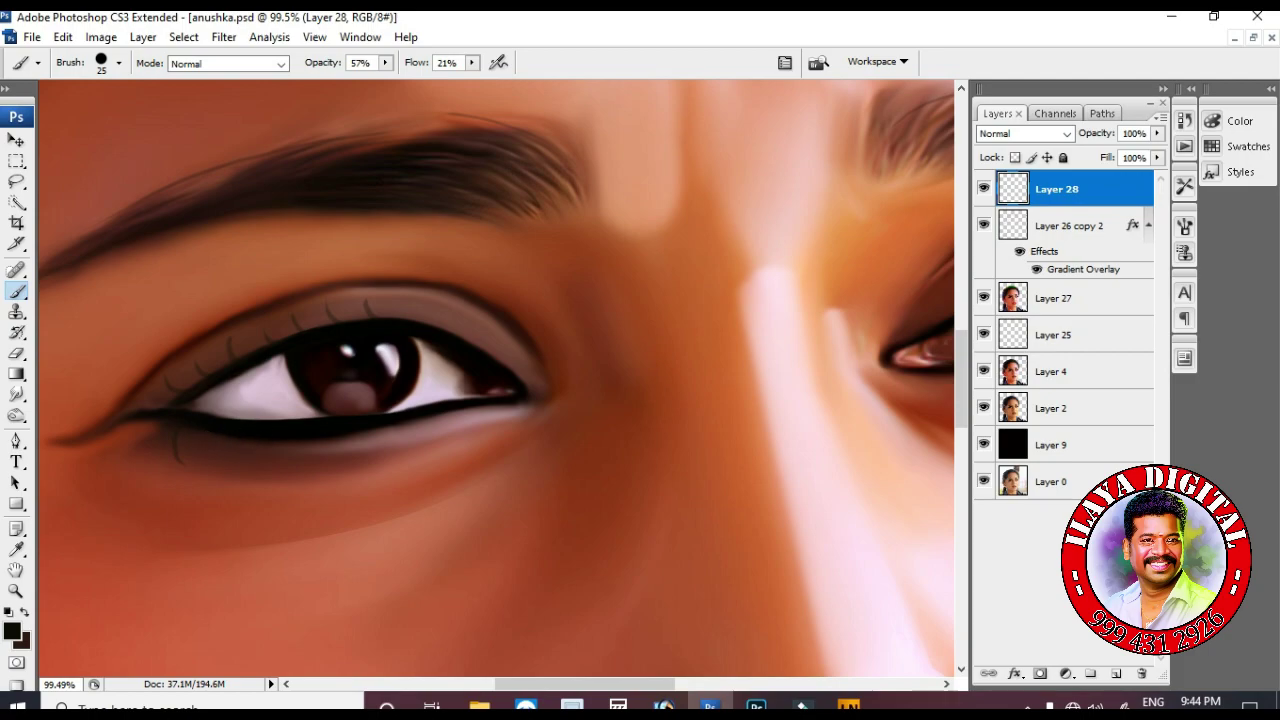
# Paint fine dark eyelashes around the outer corner of the right eye on Layer 28.
pyautogui.hscroll(5, 433, 428)
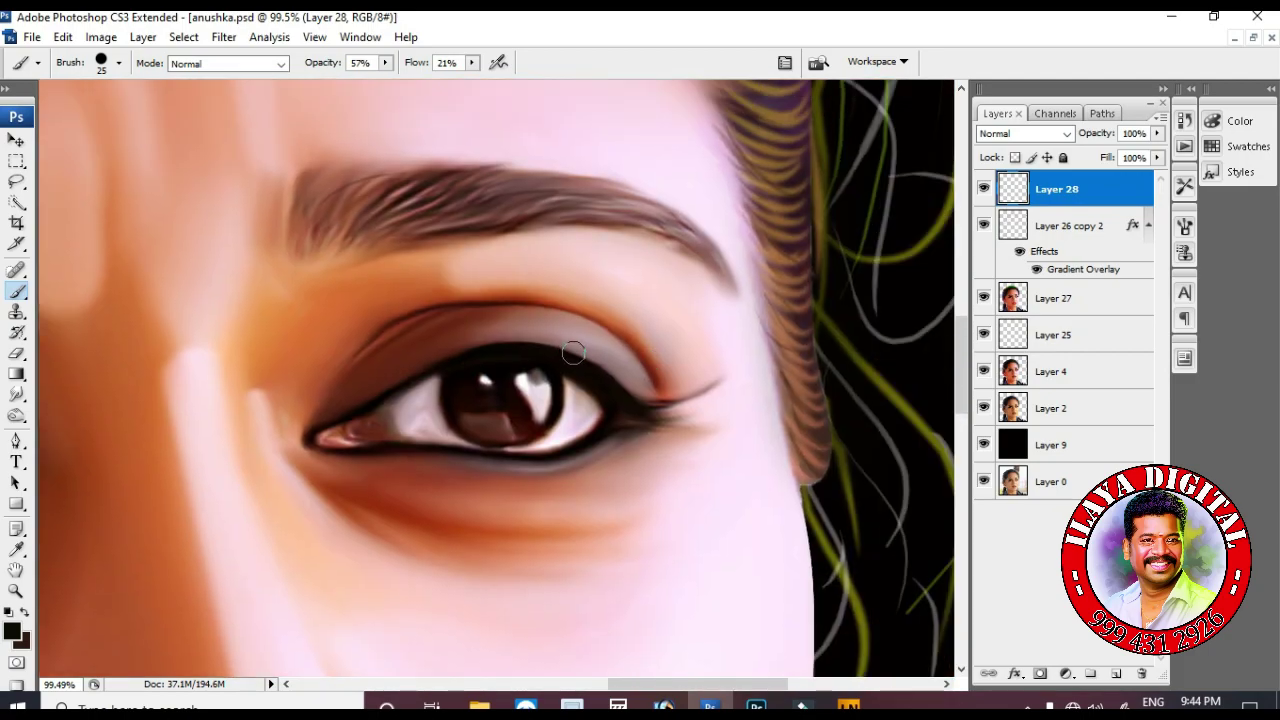
pyautogui.moveTo(632, 421); pyautogui.dragTo(702, 426)
pyautogui.hotkey('ctrl', '-')
pyautogui.hotkey('ctrl', '-')
pyautogui.hotkey('ctrl', '-')
pyautogui.hotkey('ctrl', '-')
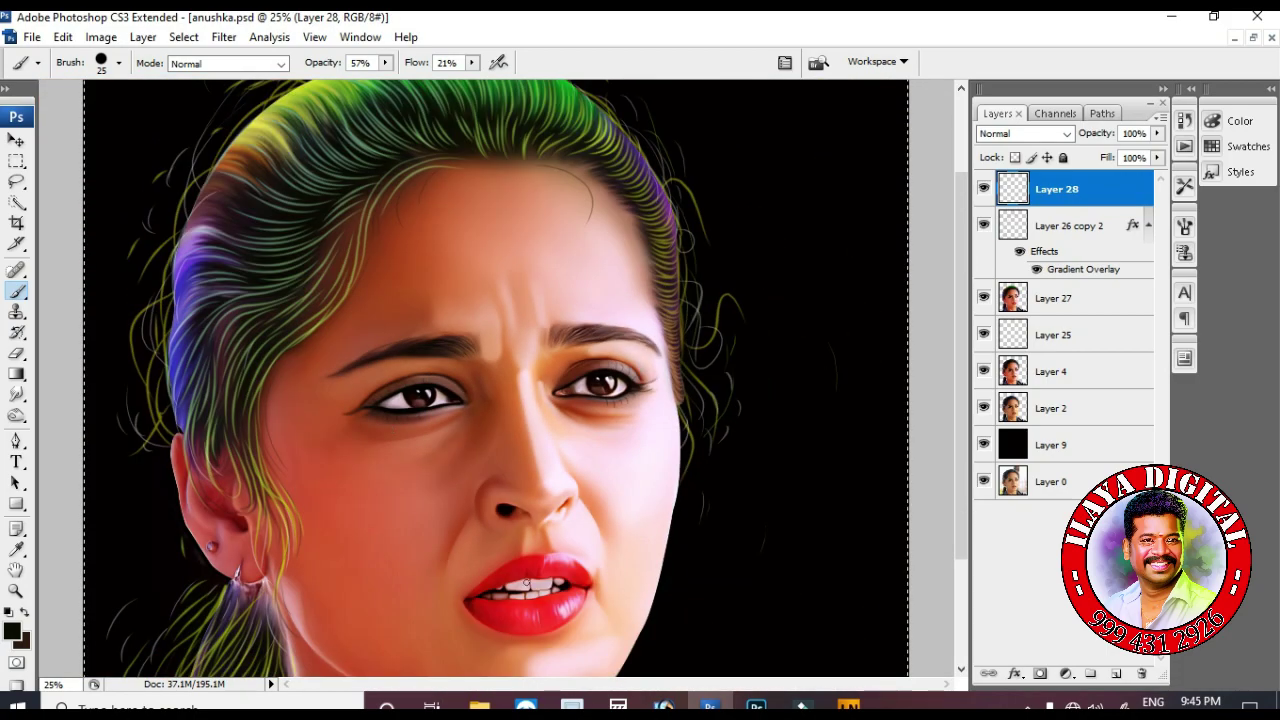
pyautogui.hotkey('ctrl', '-')
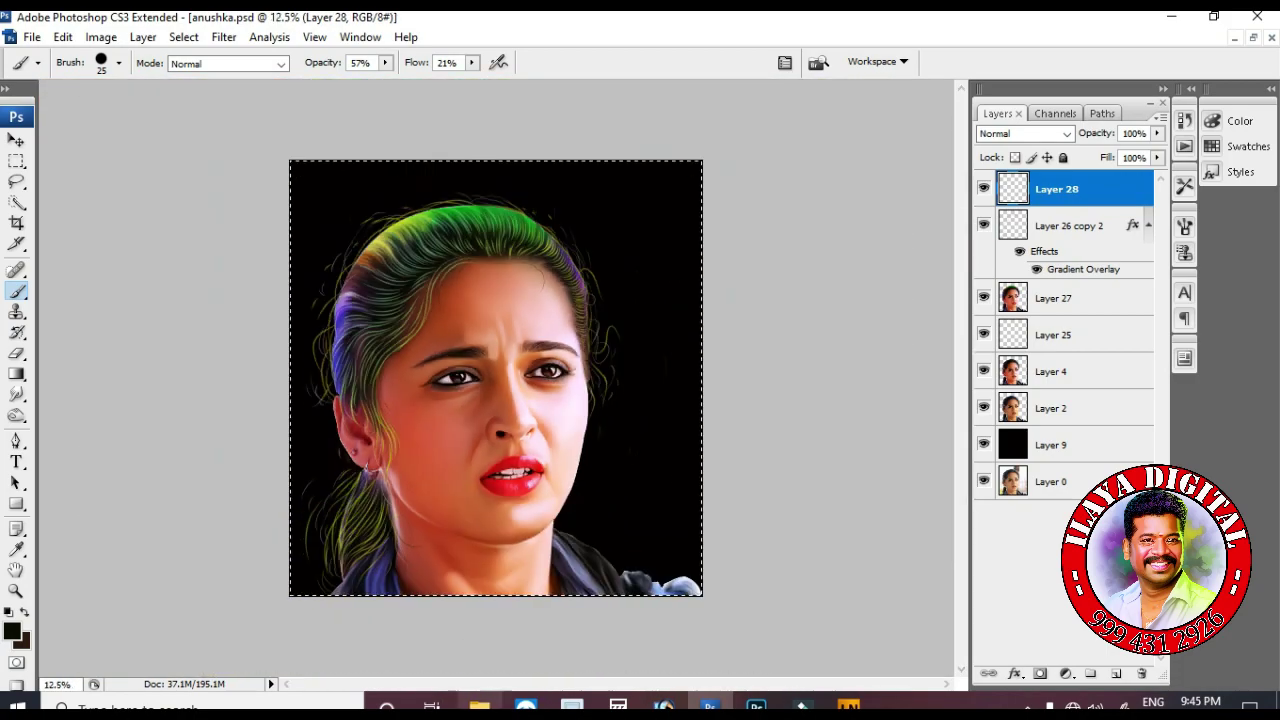
pyautogui.hotkey('ctrl', '+')
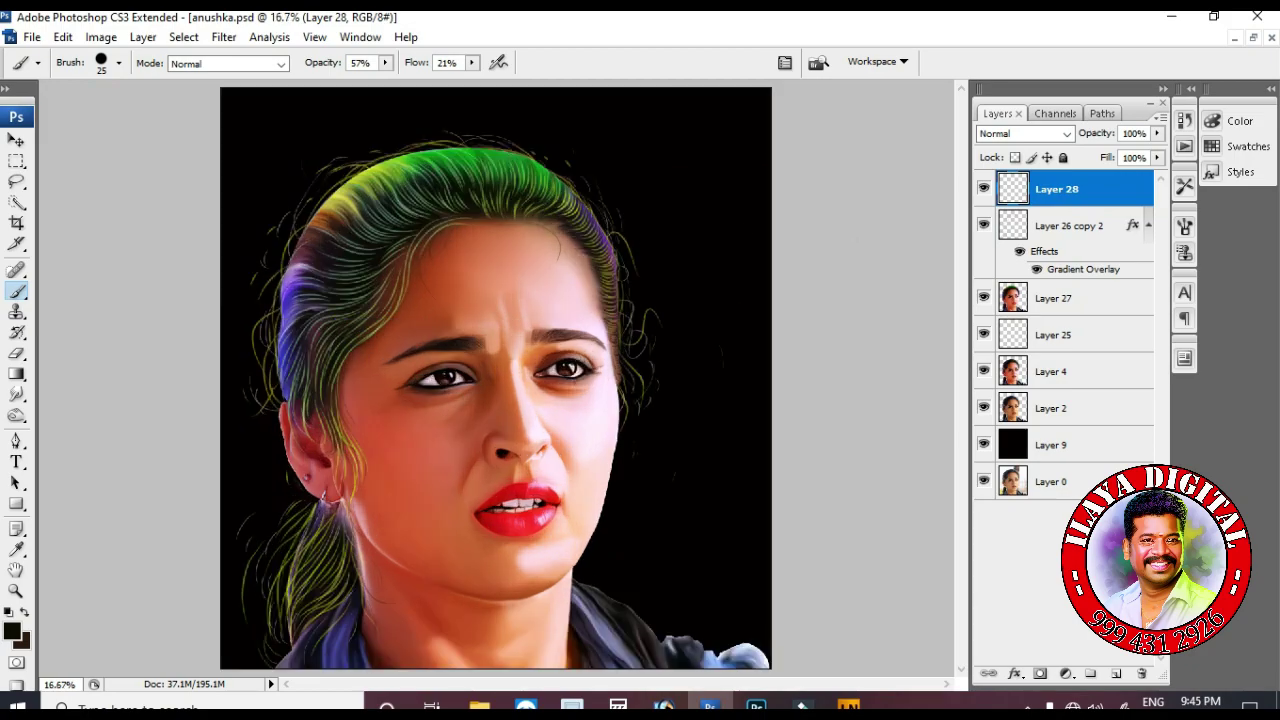
# Merge Layer 26 copy 2, including its Gradient Overlay, with Layer 28 into a single layer.
pyautogui.hotkey('alt', '[')
pyautogui.hotkey('ctrl', 'u')
pyautogui.hotkey('shift', 'Up')
pyautogui.hotkey('shift', 'Up')
pyautogui.press('Up')
pyautogui.press('Up')
pyautogui.press('Return')
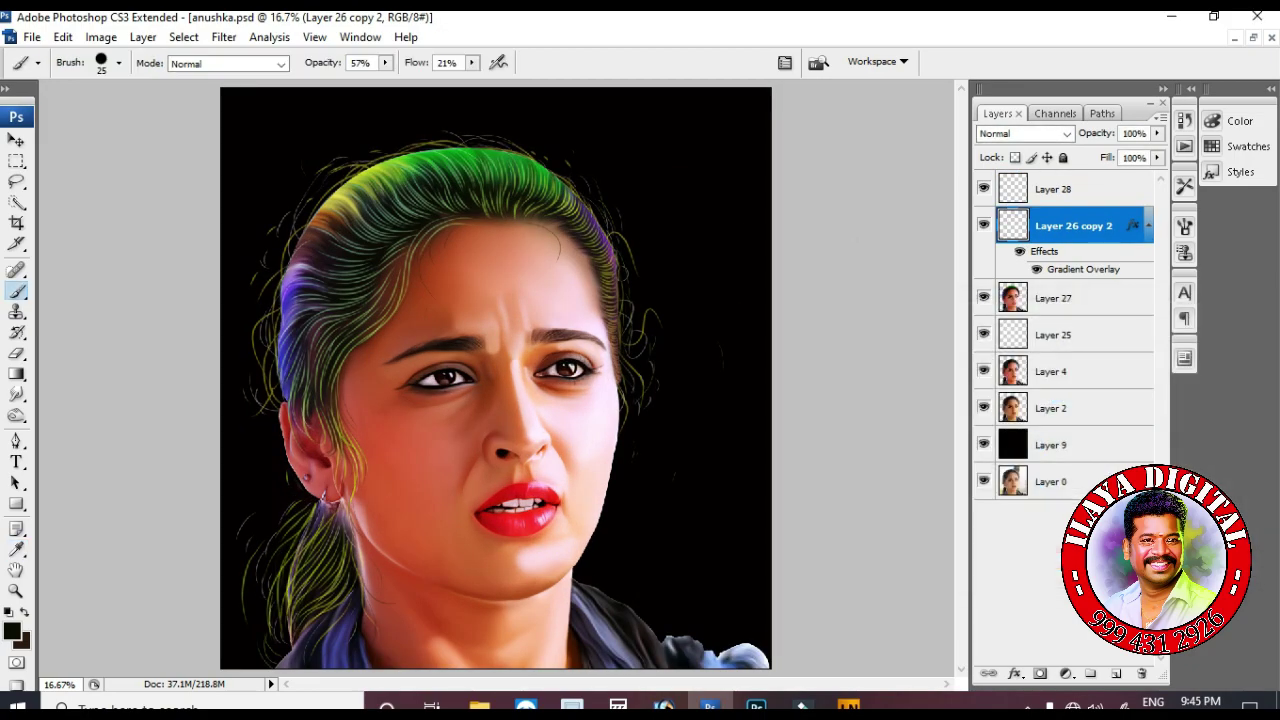
pyautogui.press('b')
pyautogui.hotkey('shift', 'alt', ']')
pyautogui.hotkey('ctrl', 'e')
pyautogui.keyDown('ctrl'); pyautogui.click(1057, 262); pyautogui.keyUp('ctrl')
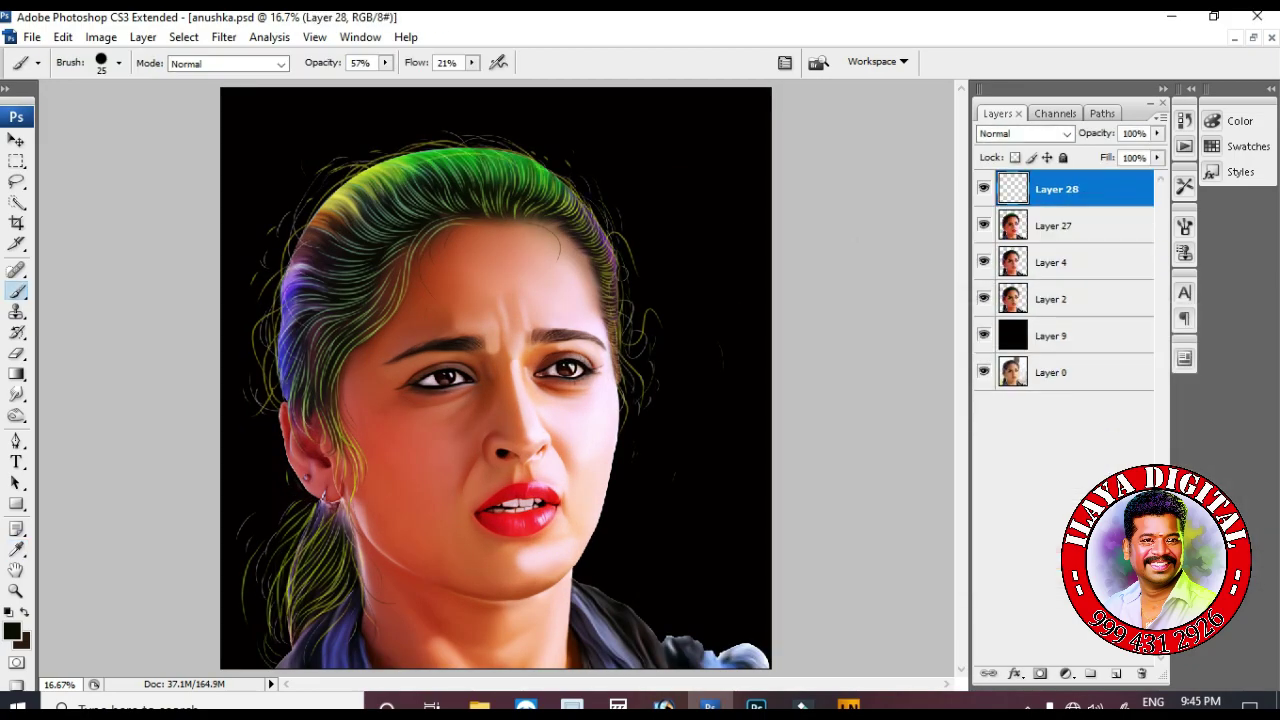
# Select Layer 28 together with Layer 25 and merge the two layers.
pyautogui.click(1057, 262)
pyautogui.hotkey('shift', 'alt', ']')
pyautogui.hotkey('shift', 'alt', ']')
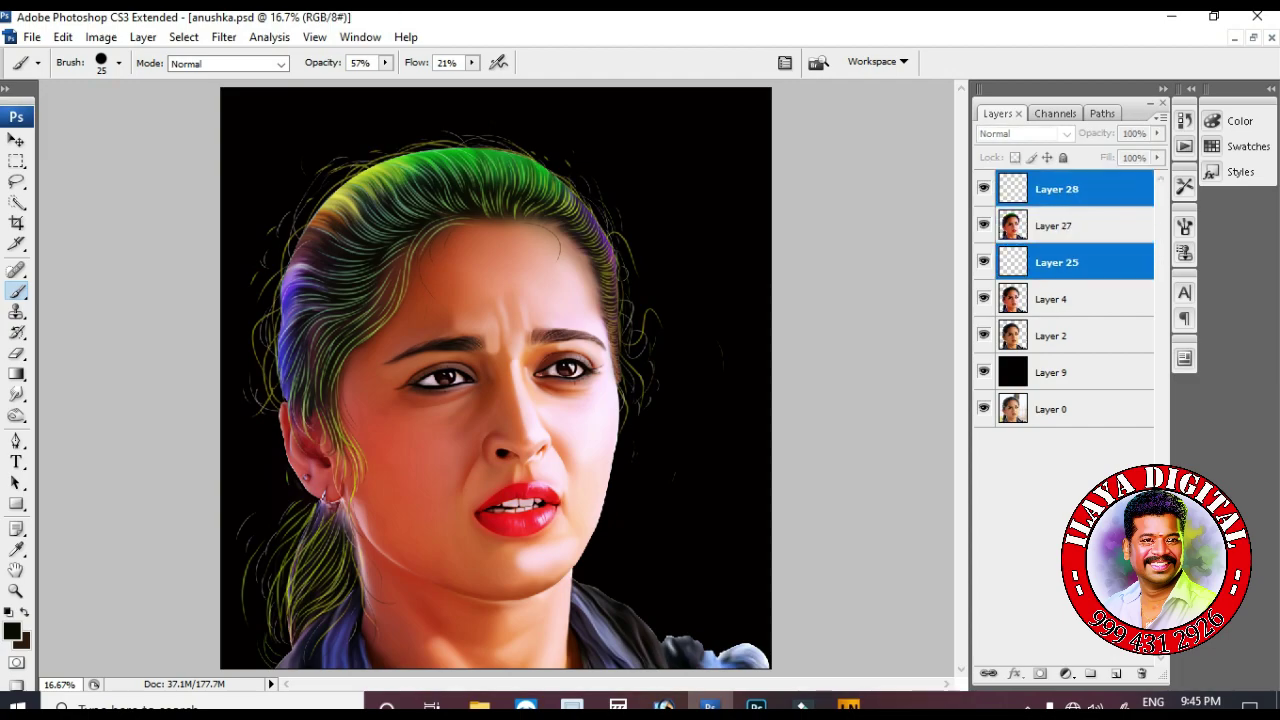
pyautogui.hotkey('ctrl', 'e')
# Shift the hue of the hair strands from green to cyan with Hue/Saturation and merge them with the portrait layers below.
pyautogui.hotkey('alt', ']')
pyautogui.hotkey('ctrl', 'alt', 'u')
pyautogui.hotkey('shift', 'Down')
pyautogui.hotkey('shift', 'Down')
pyautogui.hotkey('shift', 'Down')
pyautogui.hotkey('shift', 'Down')
pyautogui.hotkey('shift', 'Down')
pyautogui.hotkey('shift', 'Down')
pyautogui.hotkey('shift', 'Up')
pyautogui.hotkey('shift', 'Up')
pyautogui.hotkey('shift', 'Up')
pyautogui.hotkey('shift', 'Up')
pyautogui.hotkey('shift', 'Up')
pyautogui.hotkey('shift', 'Up')
pyautogui.hotkey('shift', 'Up')
pyautogui.hotkey('shift', 'Up')
pyautogui.hotkey('shift', 'Down')
pyautogui.hotkey('shift', 'Down')
pyautogui.hotkey('shift', 'Down')
pyautogui.hotkey('shift', 'Down')
pyautogui.hotkey('shift', 'Down')
pyautogui.hotkey('shift', 'Down')
pyautogui.press('Down')
pyautogui.press('Down')
pyautogui.press('Down')
pyautogui.press('Down')
pyautogui.hotkey('shift', 'Up')
pyautogui.hotkey('shift', 'Up')
pyautogui.press('Return')
pyautogui.press('b')
pyautogui.hotkey('ctrl', 'e')
pyautogui.hotkey('ctrl', 'e')
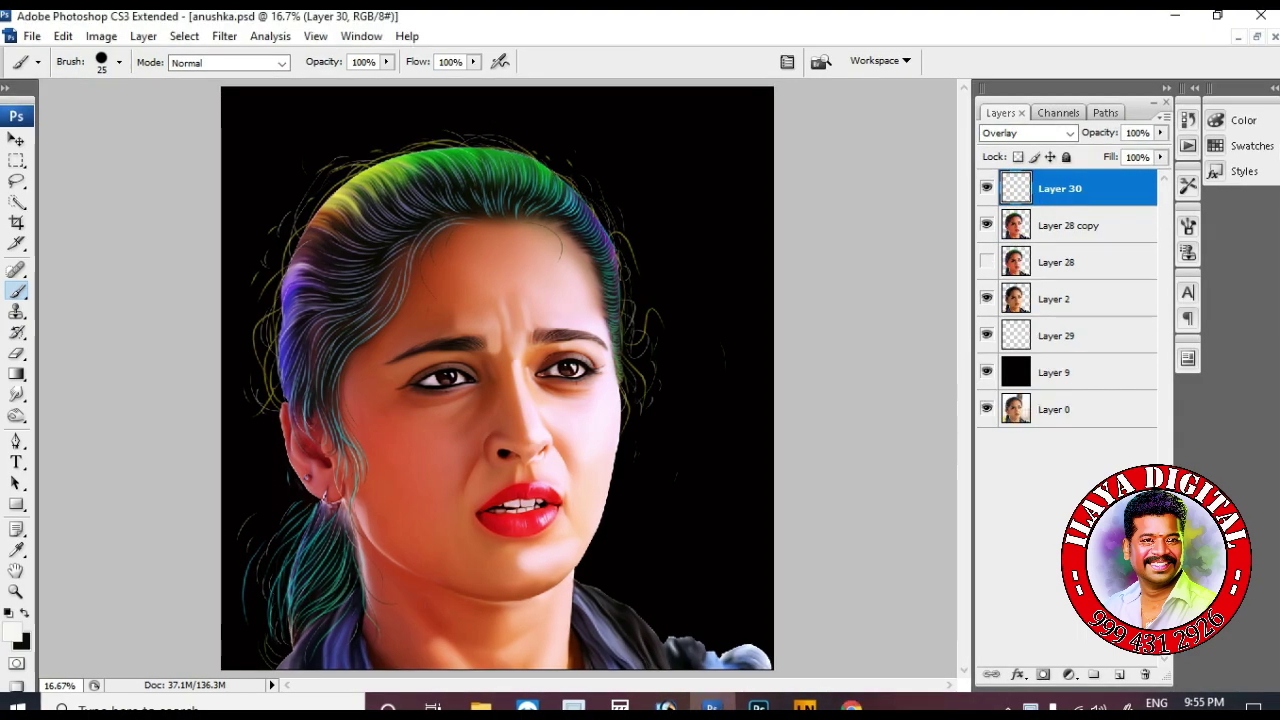
# Hide Layer 2 and Layer 29, keep the black Layer 9 visible, and load Layer 28 copy's outline as a selection.
pyautogui.click(986, 225)
pyautogui.click(986, 372)
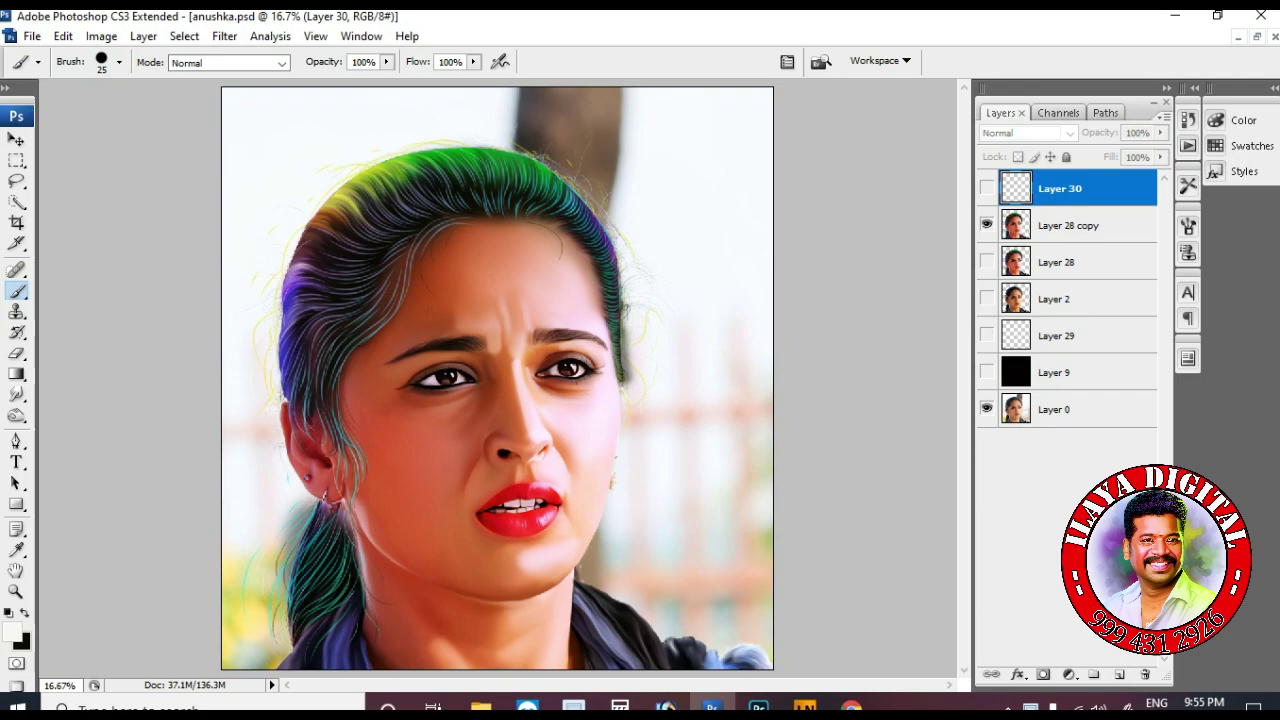
pyautogui.click(986, 372)
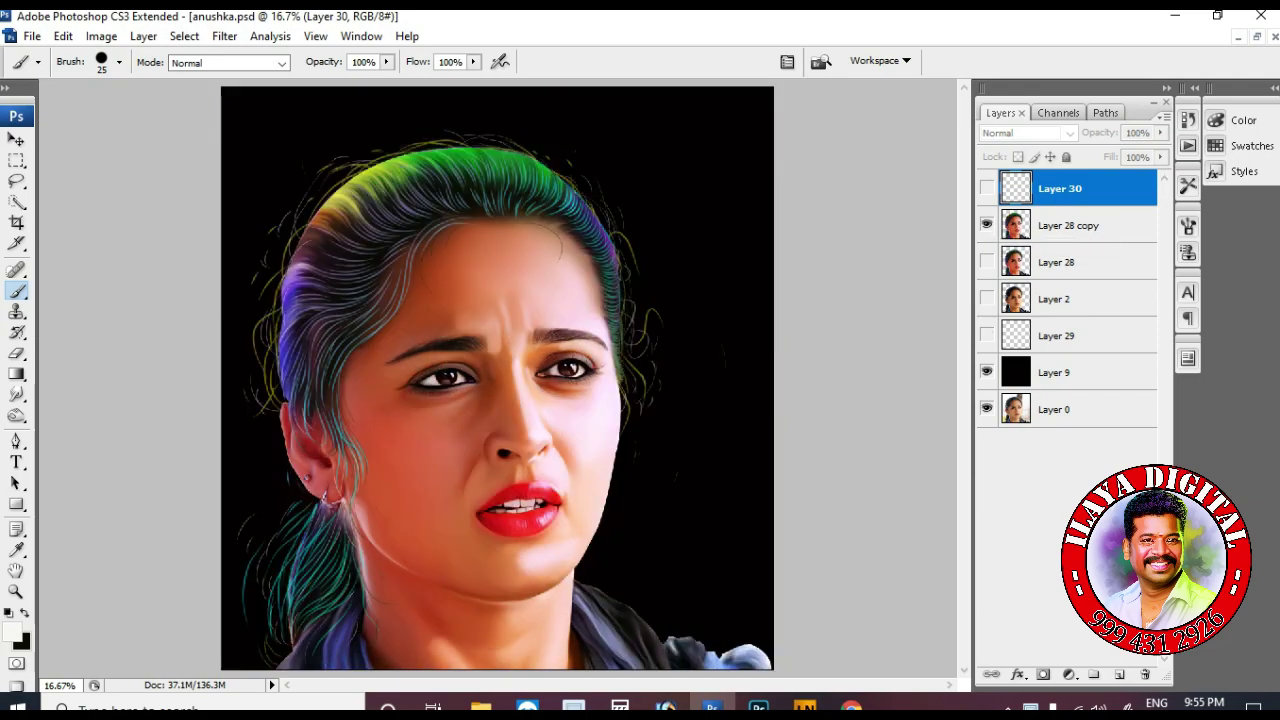
pyautogui.click(1070, 225)
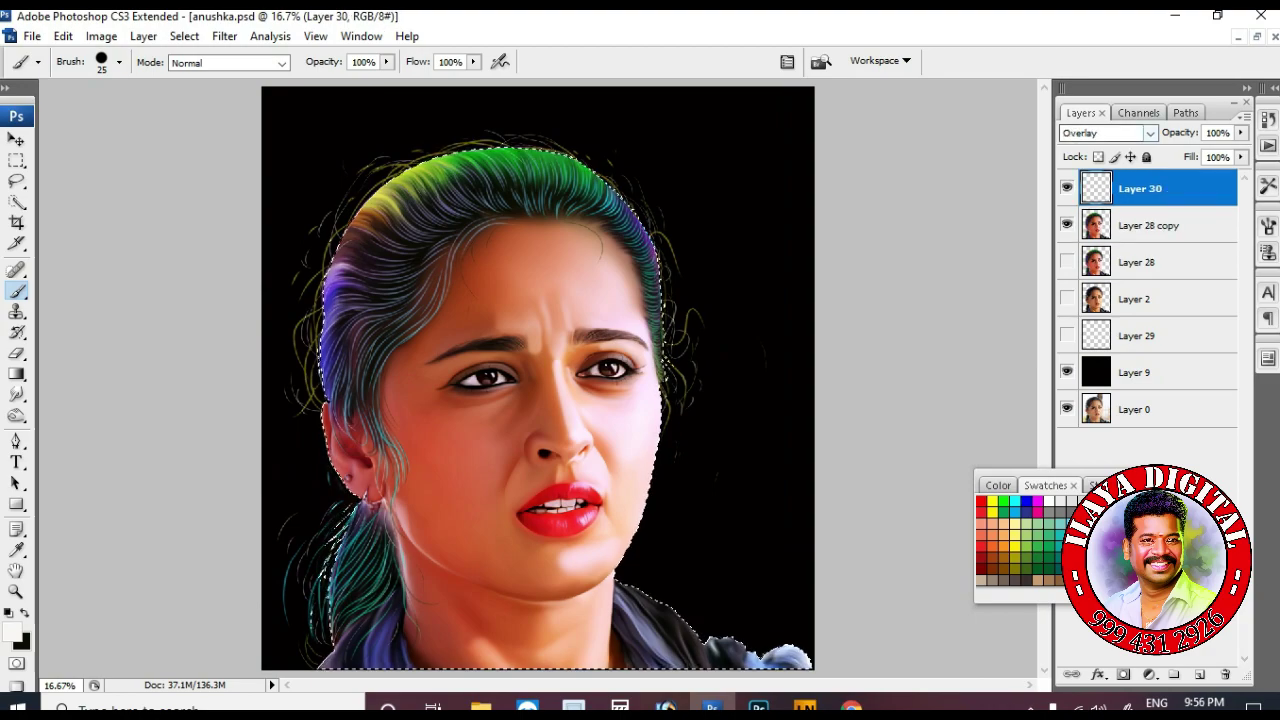
# Display the brush presets as small thumbnails and choose a soft round brush for Layer 30.
pyautogui.rightClick(536, 147)
pyautogui.click(1075, 164)
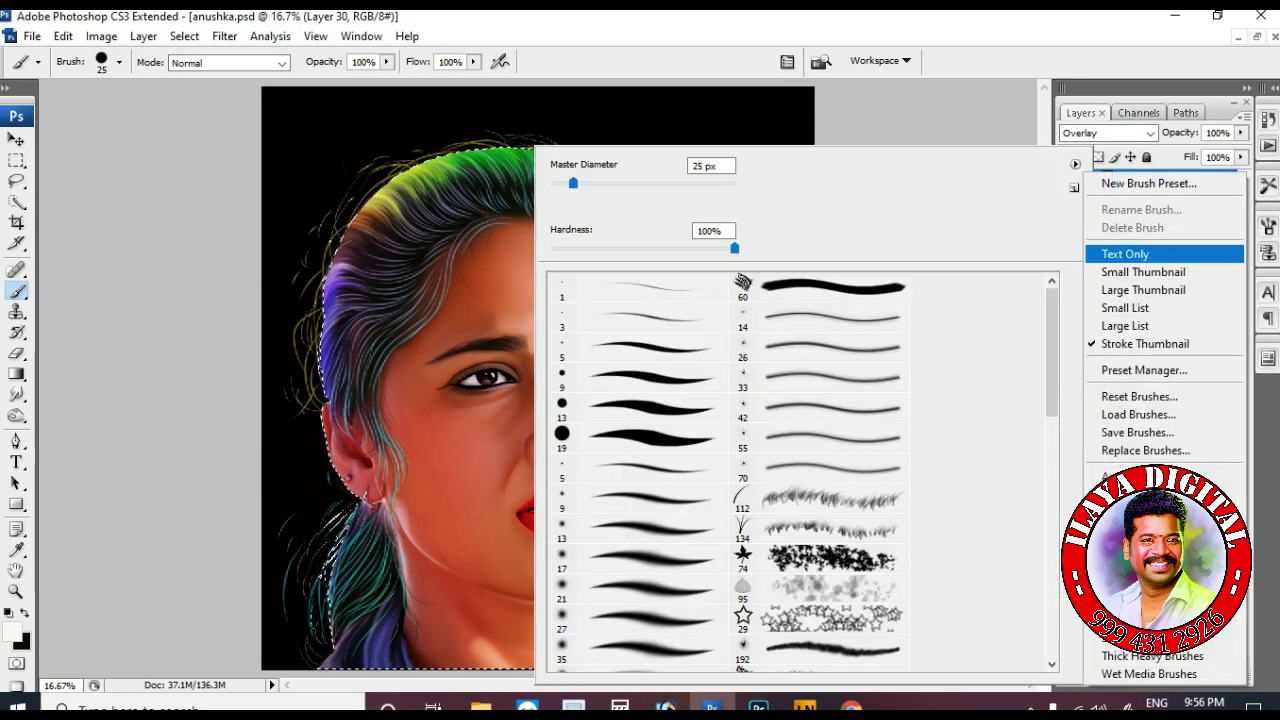
pyautogui.click(1110, 271)
pyautogui.doubleClick(592, 317)
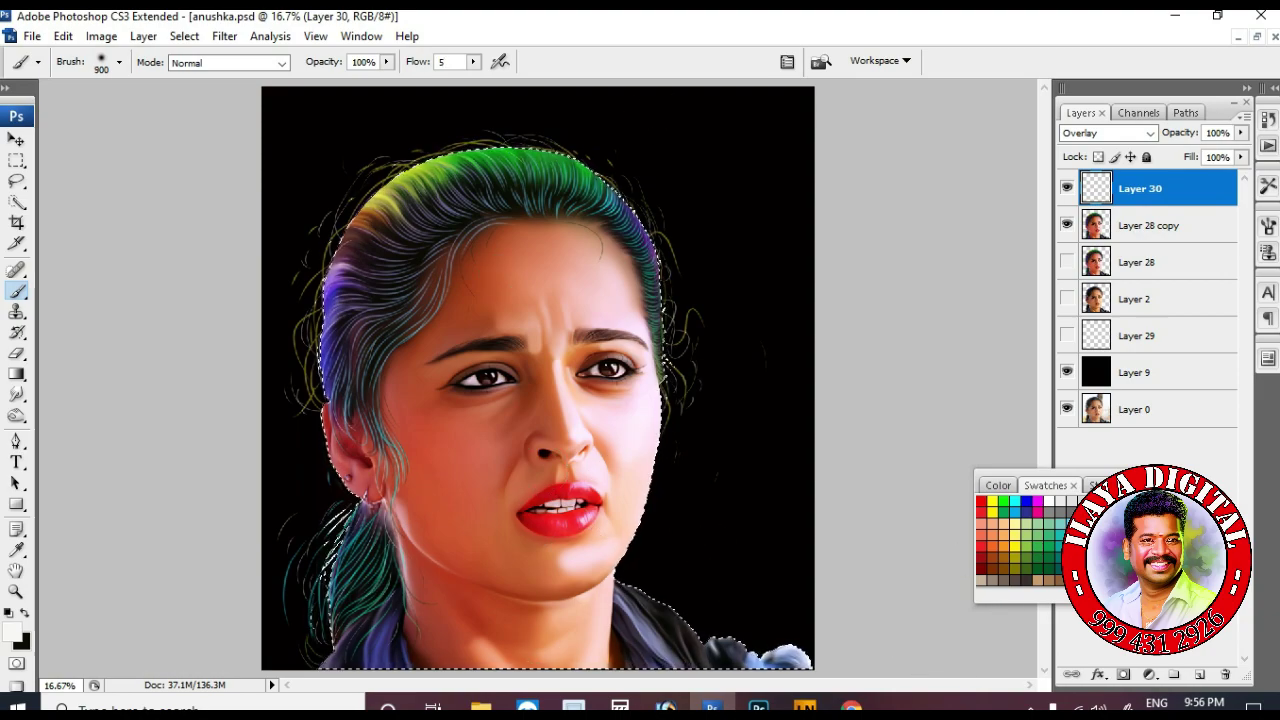
# Choose a red foreground colour, enlarge the soft brush to 1400 px and set its flow to 19%.
pyautogui.click(981, 545)
pyautogui.press(']')
pyautogui.press(']')
pyautogui.press(']')
pyautogui.press(']')
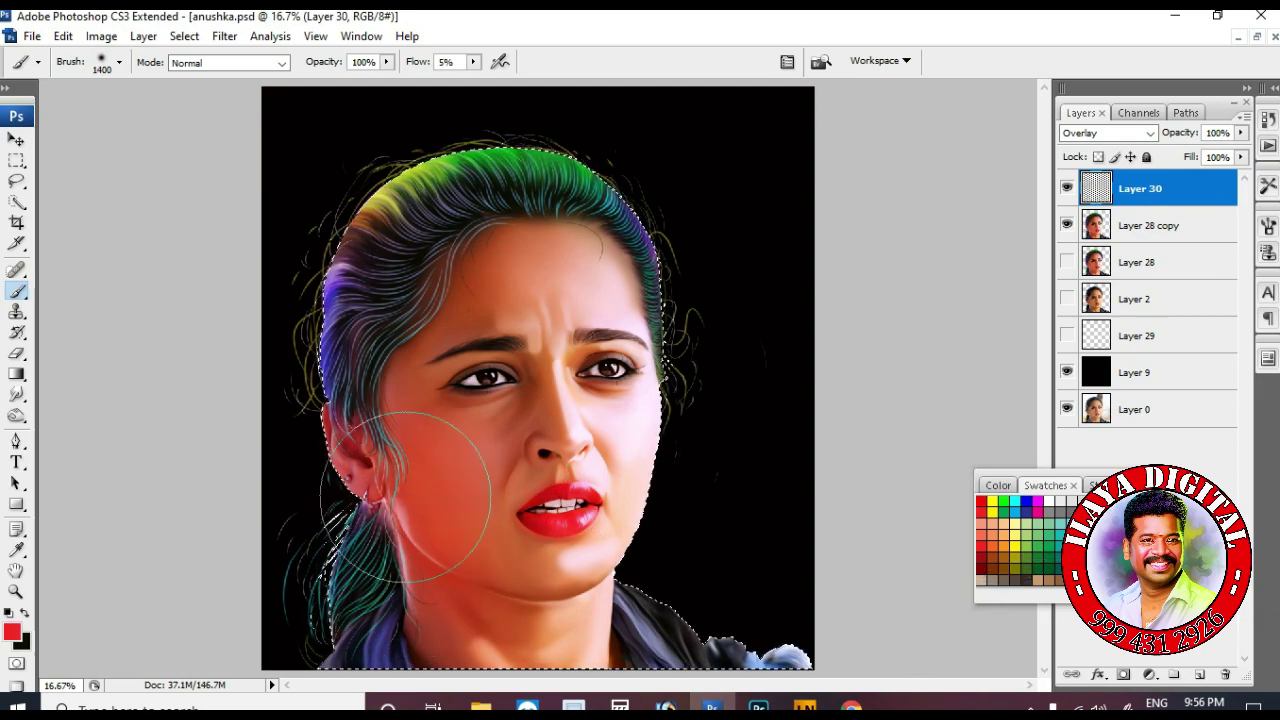
pyautogui.click(473, 62)
pyautogui.moveTo(490, 79); pyautogui.dragTo(486, 79)
# Try tinting the left side of the portrait red and the right side cyan on Layer 30, and undo the strokes.
pyautogui.click(380, 428)
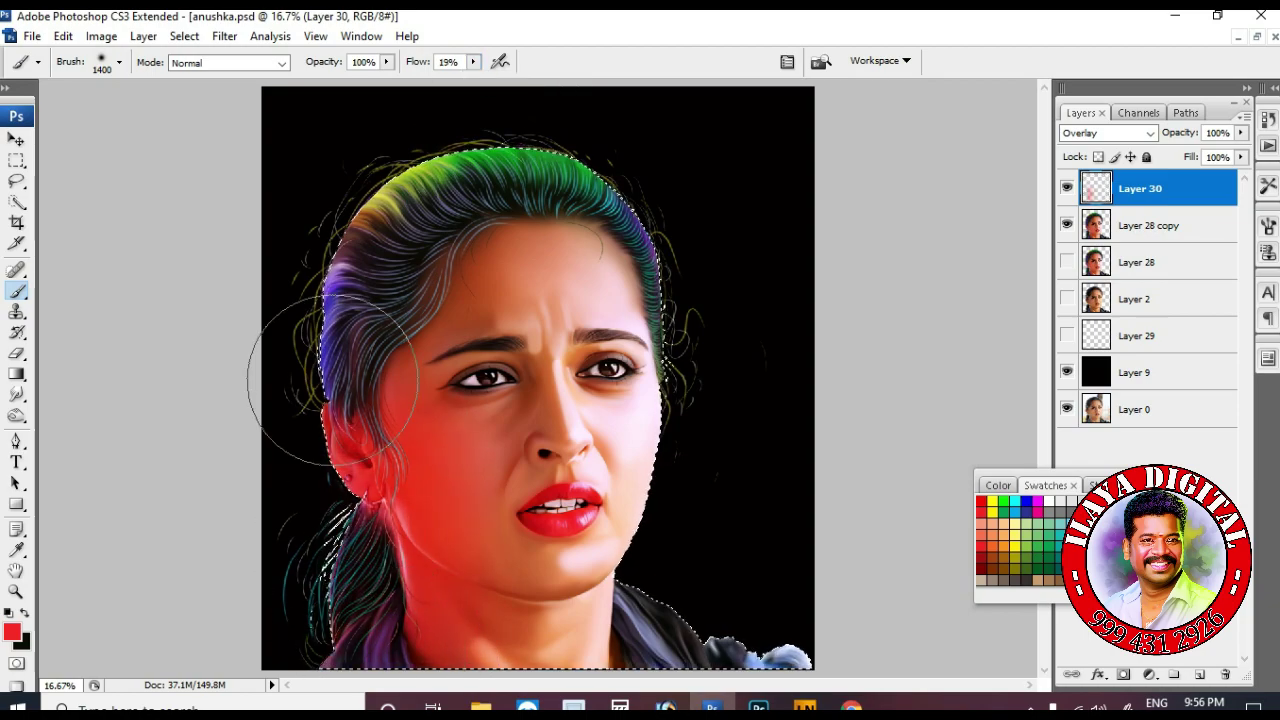
pyautogui.moveTo(358, 310)
pyautogui.mouseDown()
pyautogui.moveTo(329, 557)
pyautogui.moveTo(409, 210)
pyautogui.moveTo(470, 520)
pyautogui.mouseUp()
pyautogui.moveTo(600, 200)
pyautogui.mouseDown()
pyautogui.moveTo(610, 237)
pyautogui.moveTo(585, 187)
pyautogui.moveTo(655, 562)
pyautogui.moveTo(568, 265)
pyautogui.moveTo(685, 630)
pyautogui.moveTo(750, 660)
pyautogui.mouseUp()
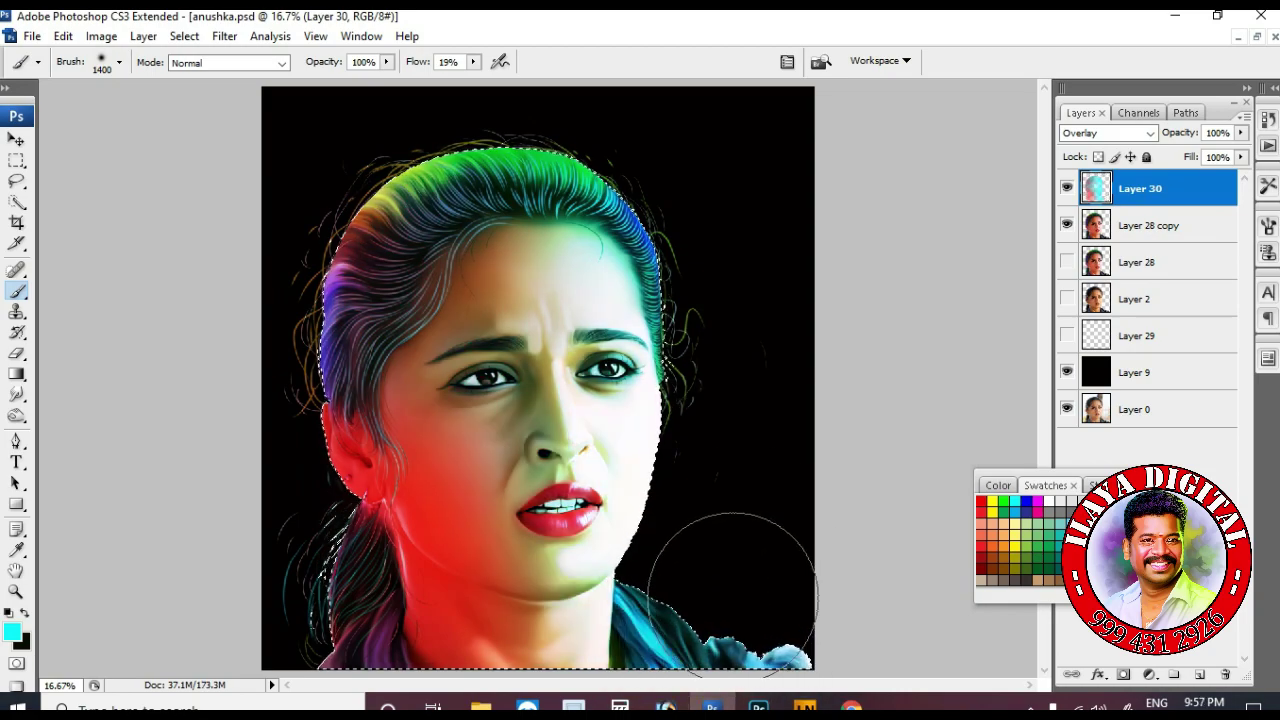
pyautogui.hotkey('ctrl', 'alt', 'z')
pyautogui.hotkey('ctrl', 'alt', 'z')
pyautogui.hotkey('ctrl', 'alt', 'z')
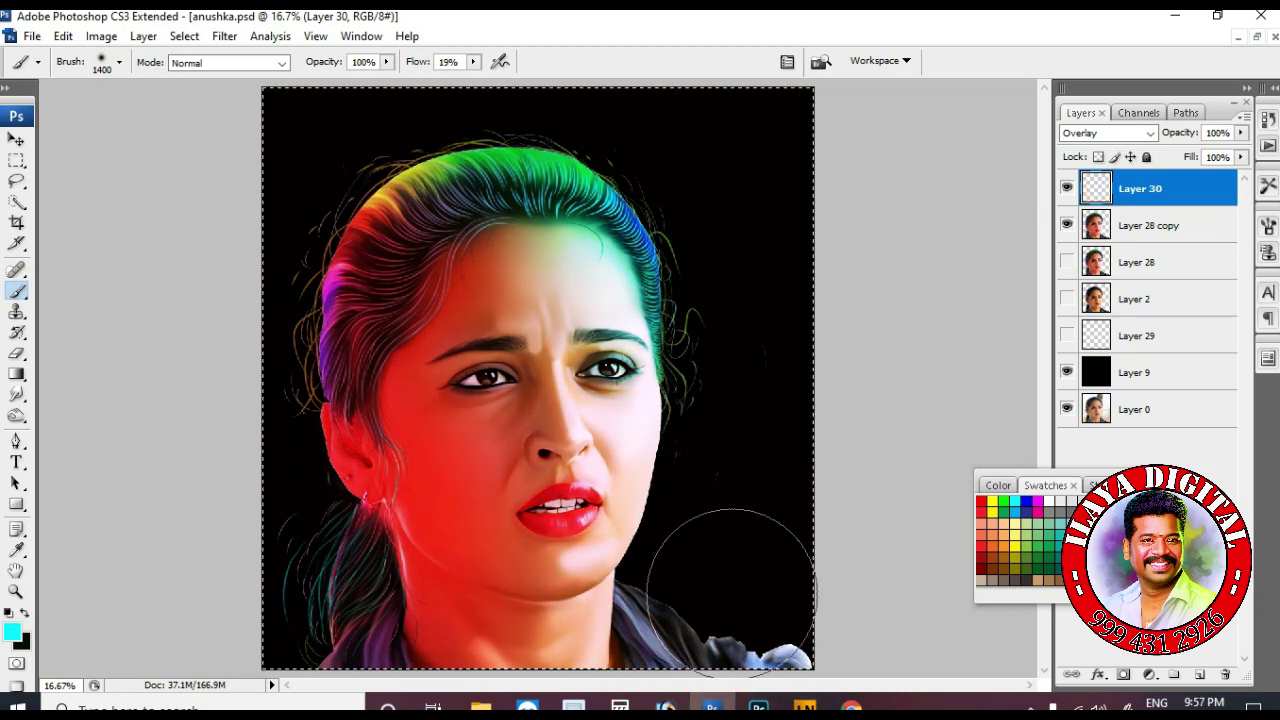
pyautogui.hotkey('ctrl', 'alt', 'z')
pyautogui.hotkey('ctrl', 'alt', 'z')
# Tint the right side of the portrait yellow and the crown of the hair green on Layer 30.
pyautogui.click(992, 510)
pyautogui.click(1014, 501)
pyautogui.moveTo(480, 180); pyautogui.dragTo(590, 130)
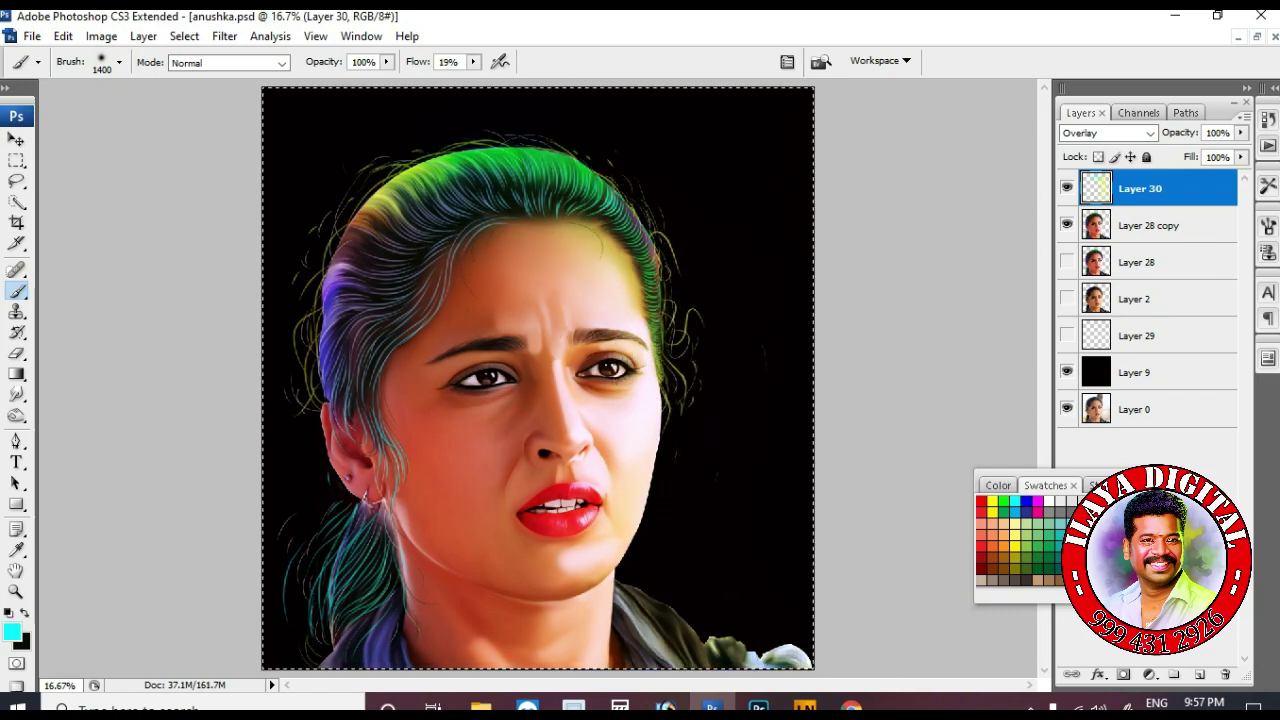
# Tint the upper-left hair magenta and the lower-left hair and ponytail blue and cyan on Layer 30.
pyautogui.moveTo(350, 197)
pyautogui.mouseDown()
pyautogui.moveTo(286, 234)
pyautogui.moveTo(271, 323)
pyautogui.mouseUp()
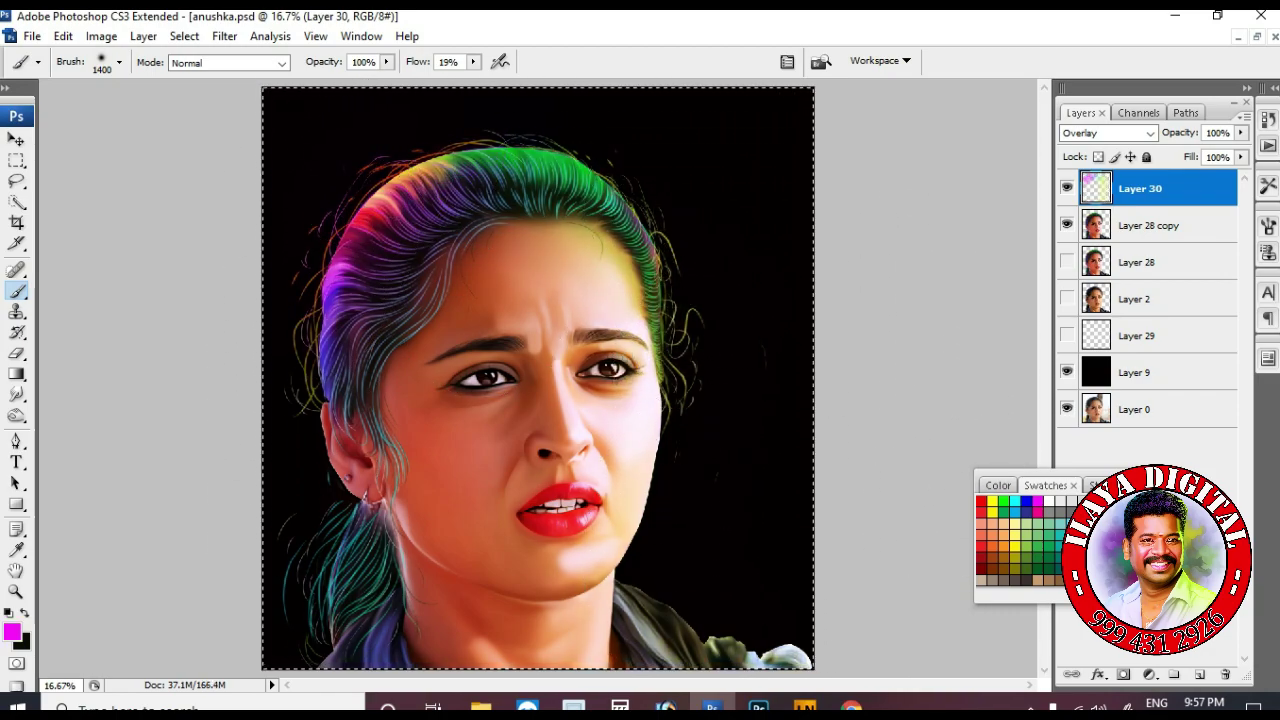
pyautogui.click(1025, 501)
pyautogui.click(1014, 501)
pyautogui.moveTo(370, 540)
pyautogui.mouseDown()
pyautogui.moveTo(290, 570)
pyautogui.moveTo(350, 560)
pyautogui.moveTo(366, 385)
pyautogui.mouseUp()
# Choose a pink colour, reduce the brush to 600 px and paint soft blush on the cheeks.
pyautogui.click(1036, 523)
pyautogui.press('[')
pyautogui.press('[')
pyautogui.press('[')
pyautogui.press('[')
pyautogui.moveTo(460, 430); pyautogui.dragTo(475, 452)
pyautogui.press('[')
pyautogui.press('[')
pyautogui.press('[')
pyautogui.press('[')
pyautogui.moveTo(628, 440); pyautogui.dragTo(608, 422)
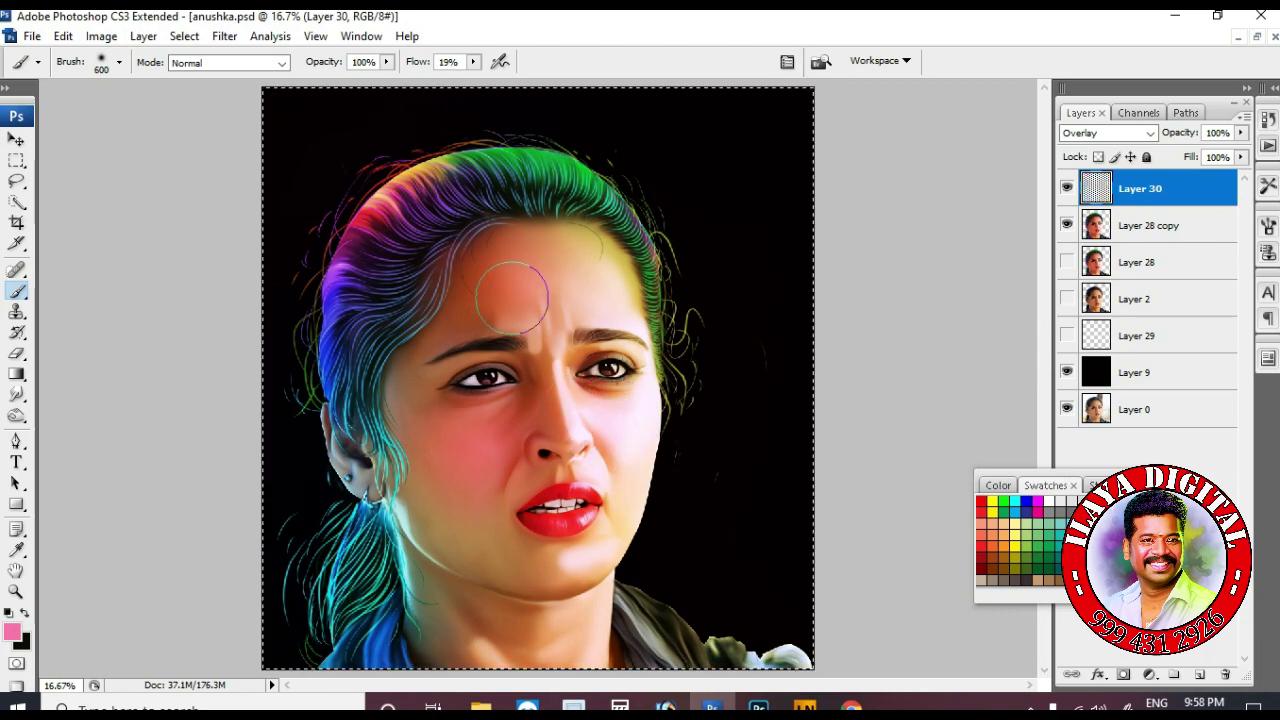
# Brush orange over the forehead with a 900 px brush and choose a bright red foreground colour for the hair.
pyautogui.press(']')
pyautogui.moveTo(614, 270); pyautogui.dragTo(430, 306)
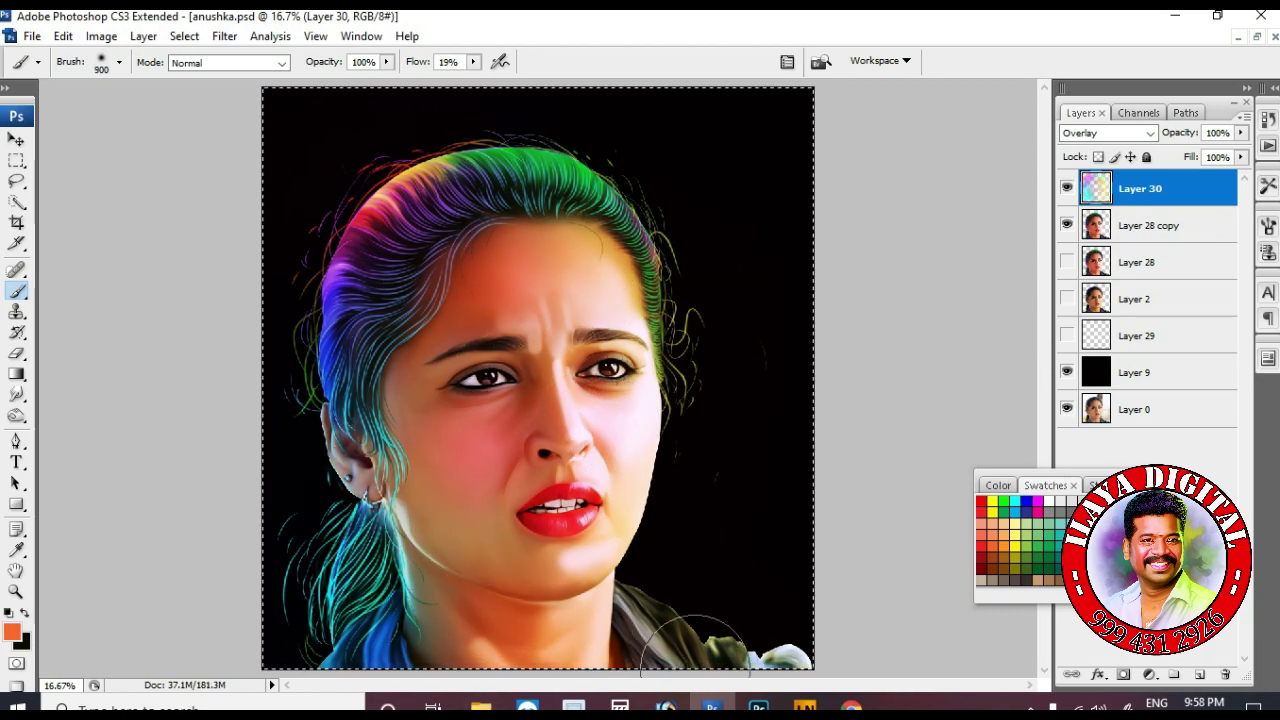
pyautogui.press('e')
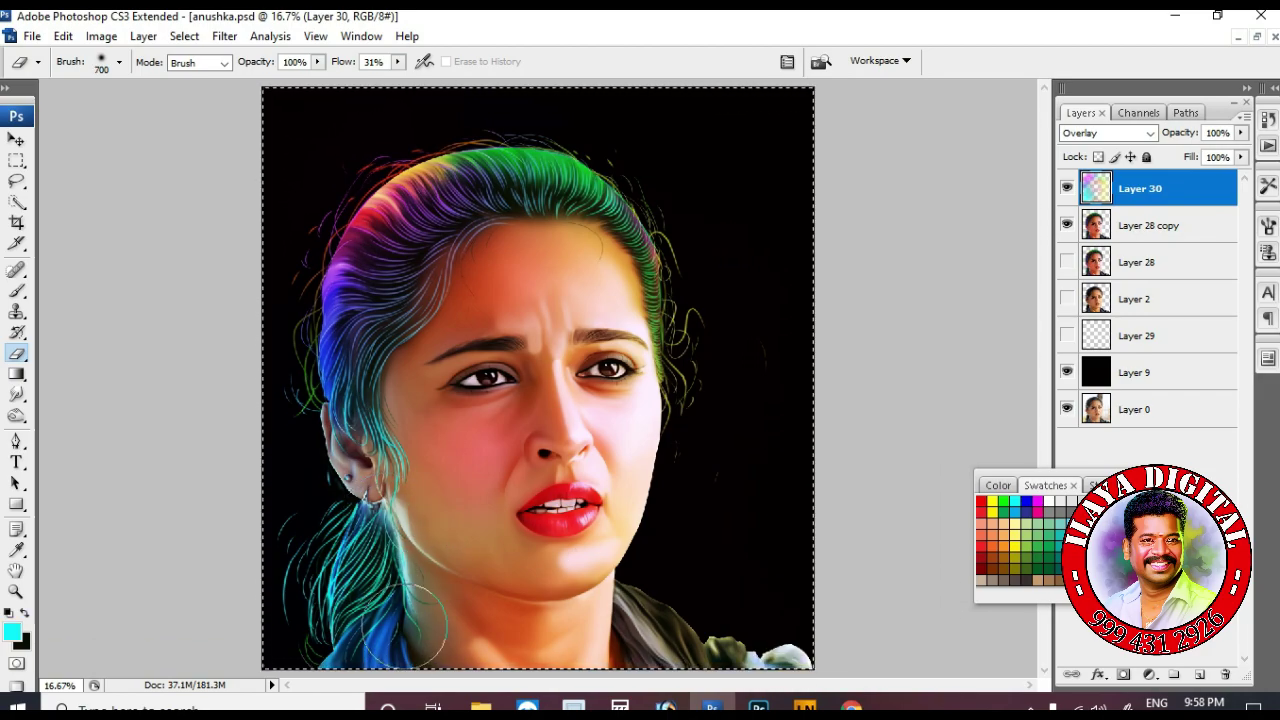
pyautogui.press('b')
pyautogui.keyDown('alt'); pyautogui.click(448, 200); pyautogui.keyUp('alt')
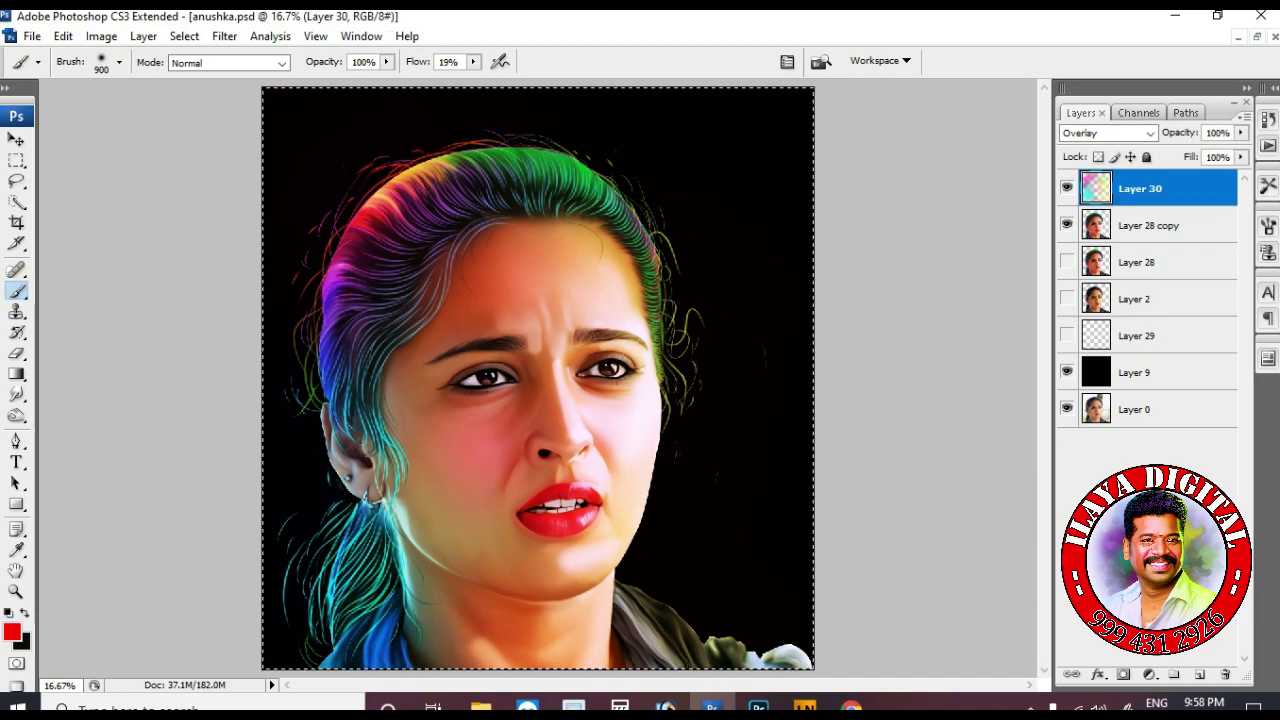
# Try other blend modes on Layer 30, including Lighten, Color and Hue, and return it to Overlay.
pyautogui.click(1108, 133)
pyautogui.press('Up')
pyautogui.press('Up')
pyautogui.press('Up')
pyautogui.press('Down')
pyautogui.press('Down')
pyautogui.press('Down')
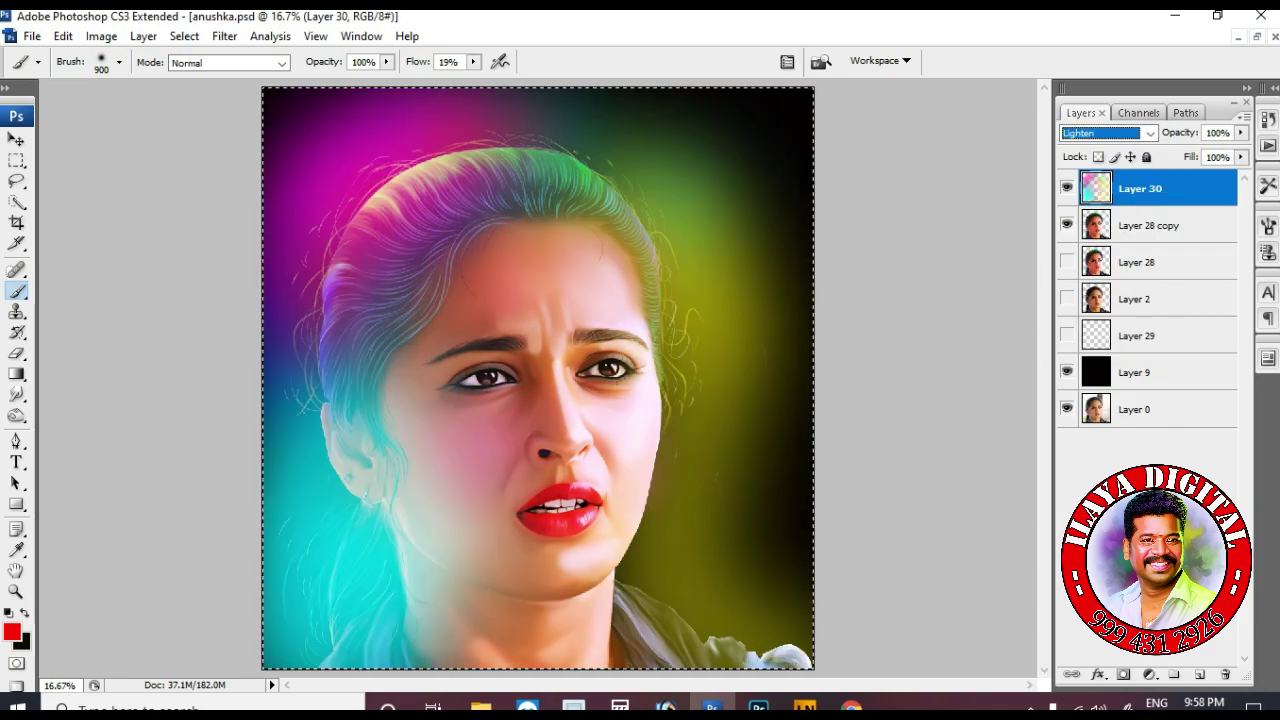
pyautogui.press('Down')
pyautogui.press('Down')
pyautogui.press('Down')
pyautogui.press('Down')
pyautogui.press('Down')
pyautogui.press('Down')
pyautogui.press('Down')
pyautogui.press('Down')
pyautogui.press('Down')
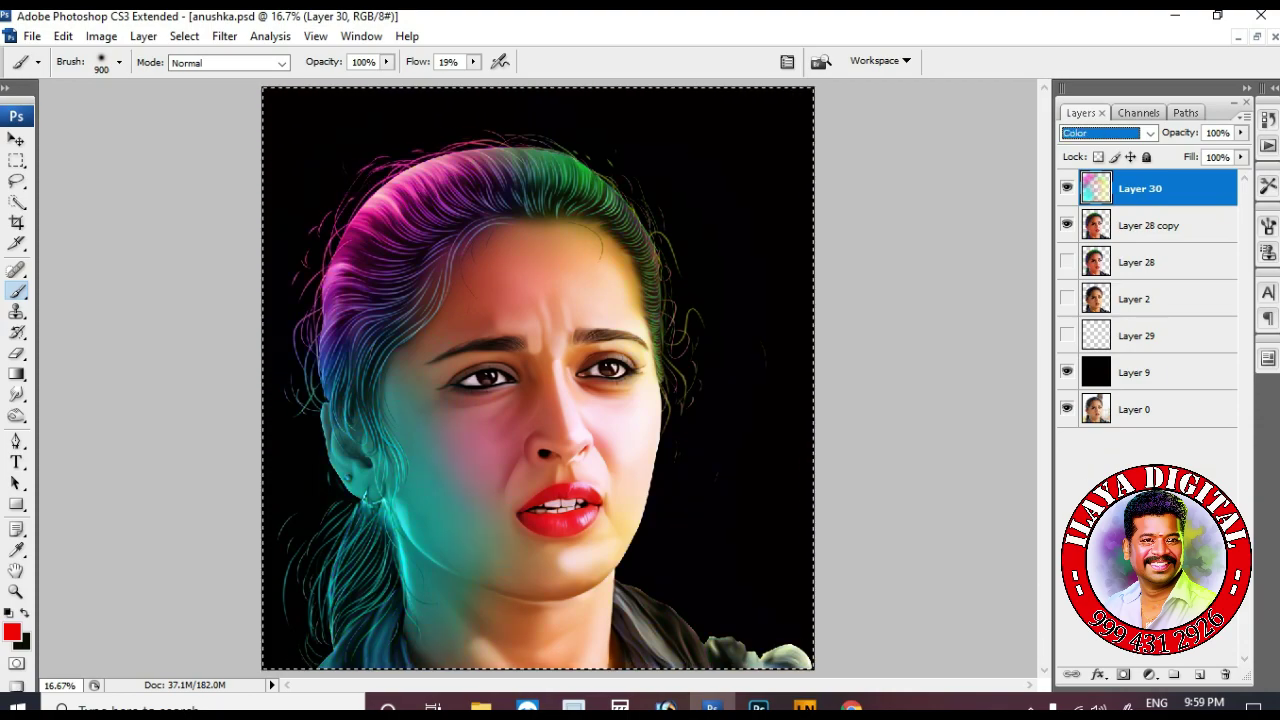
pyautogui.press('Up')
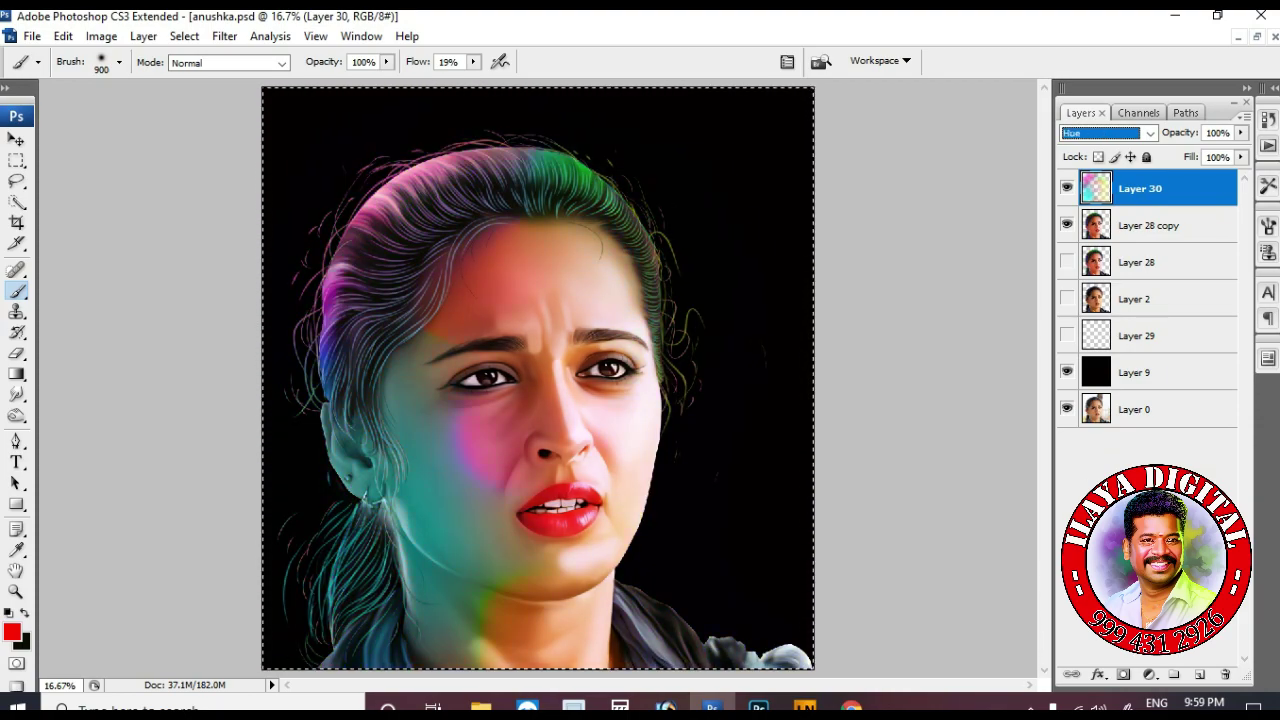
pyautogui.press('Up')
pyautogui.press('Up')
pyautogui.press('Up')
pyautogui.press('Up')
pyautogui.press('Up')
pyautogui.press('Up')
pyautogui.press('Up')
pyautogui.press('Up')
pyautogui.press('Up')
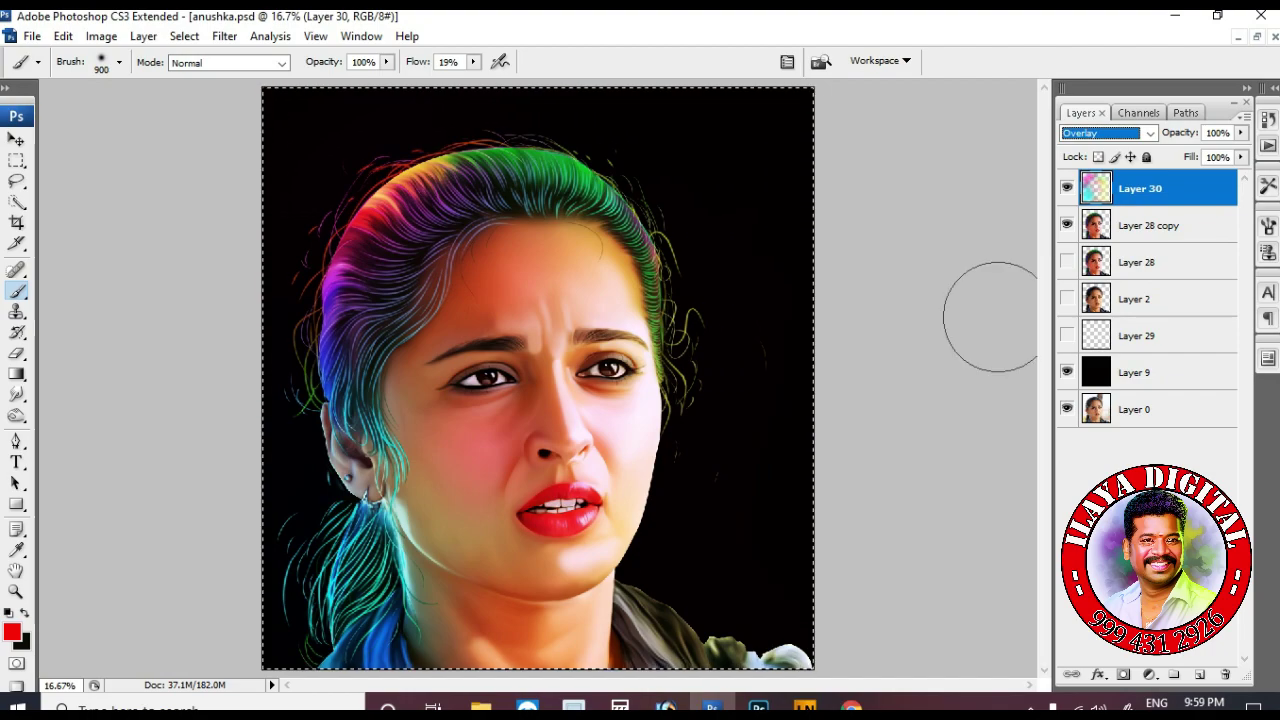
pyautogui.press('Return')
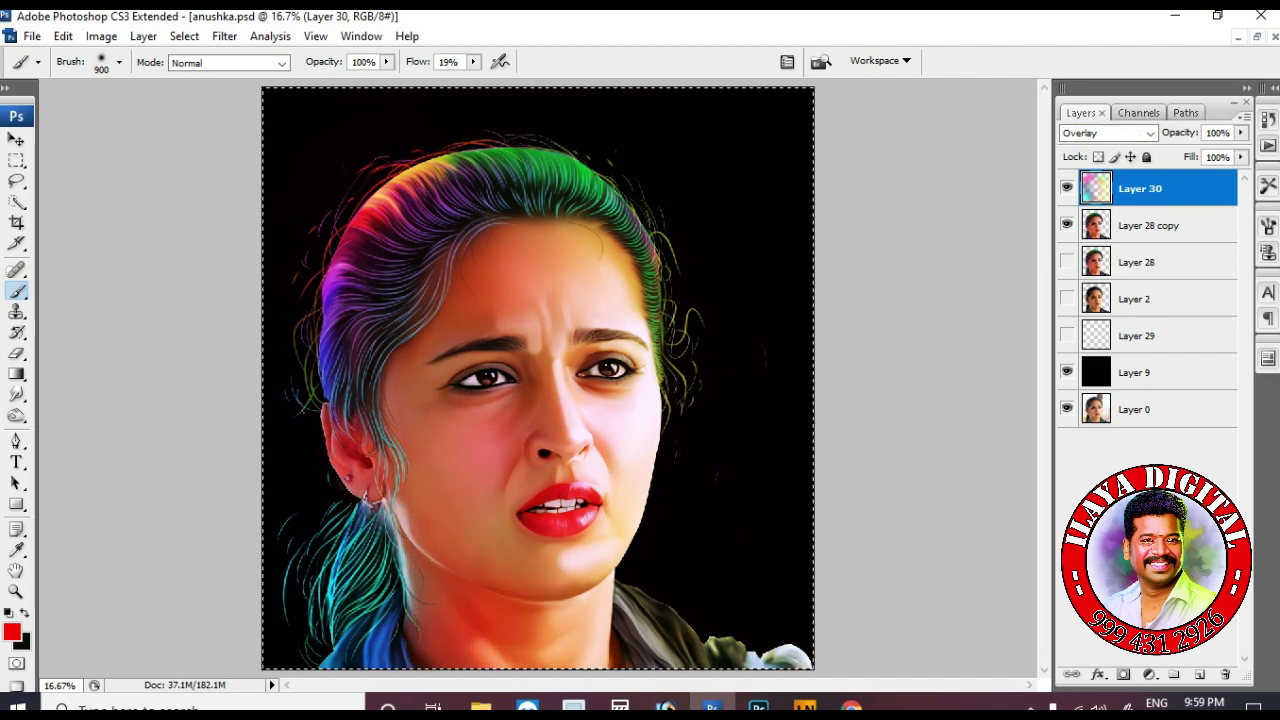
# Choose a light cyan foreground colour and brush it along the left jawline and neck on Layer 30.
pyautogui.click(12, 631)
pyautogui.click(397, 485)
pyautogui.press('Return')
pyautogui.moveTo(397, 485)
pyautogui.mouseDown()
pyautogui.moveTo(345, 510)
pyautogui.moveTo(480, 630)
pyautogui.mouseUp()
# Try merging Layer 30 with Layer 28 copy and undo the merge.
pyautogui.keyDown('shift'); pyautogui.click(1150, 225); pyautogui.keyUp('shift')
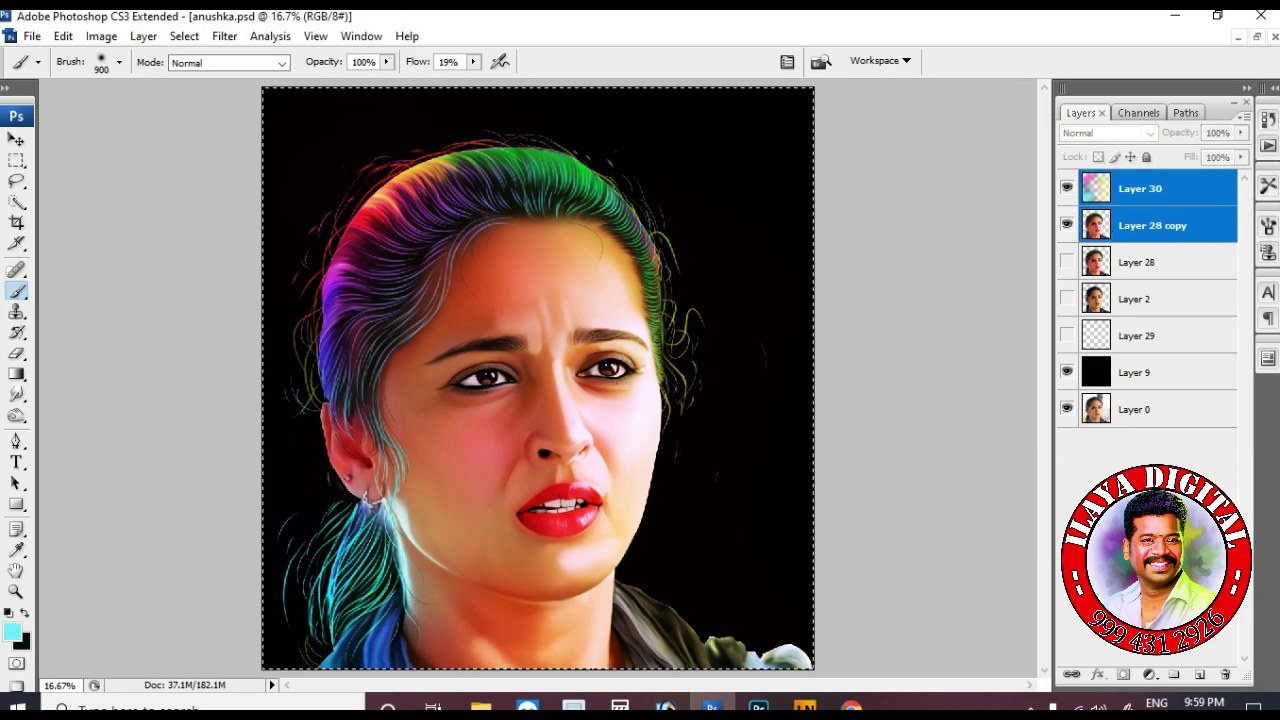
pyautogui.hotkey('ctrl', 'e')
pyautogui.hotkey('ctrl', 'z')
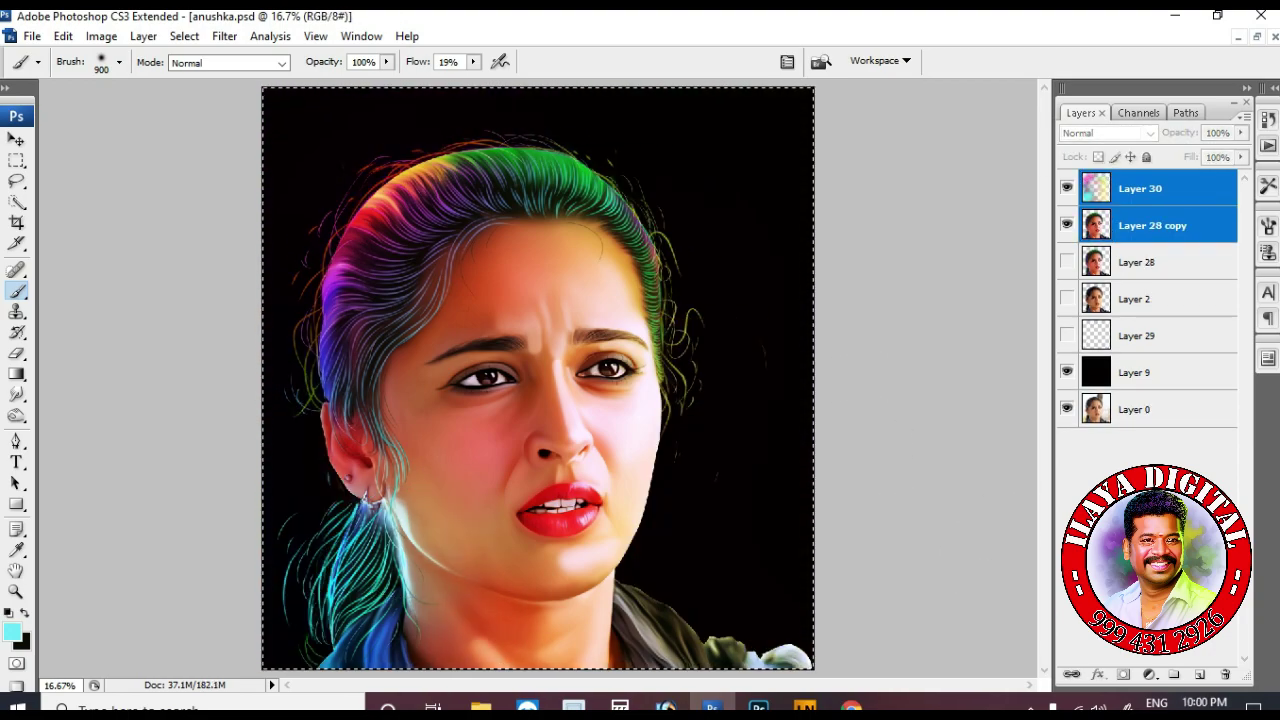
# Load Layer 28 copy's outline as a selection, invert it and clear Layer 30's colour outside the figure.
pyautogui.click(1140, 188)
pyautogui.hotkey('shift', 'alt', 'o')
pyautogui.keyDown('ctrl'); pyautogui.click(1096, 225); pyautogui.keyUp('ctrl')
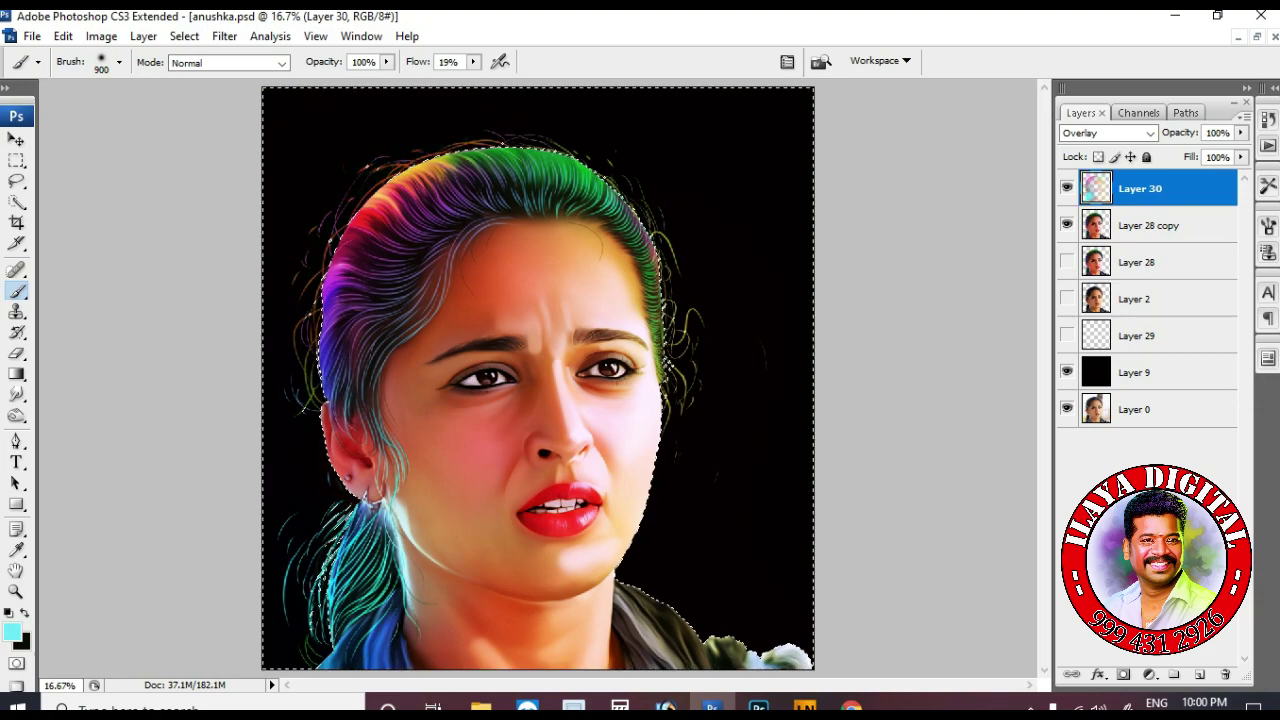
# Merge Layer 30 into Layer 28 copy, drop the selection, and shift the merged portrait's hue slightly towards red with Hue/Saturation.
pyautogui.hotkey('ctrl', 'e')
pyautogui.hotkey('ctrl', 'd')
pyautogui.hotkey('ctrl', 'u')
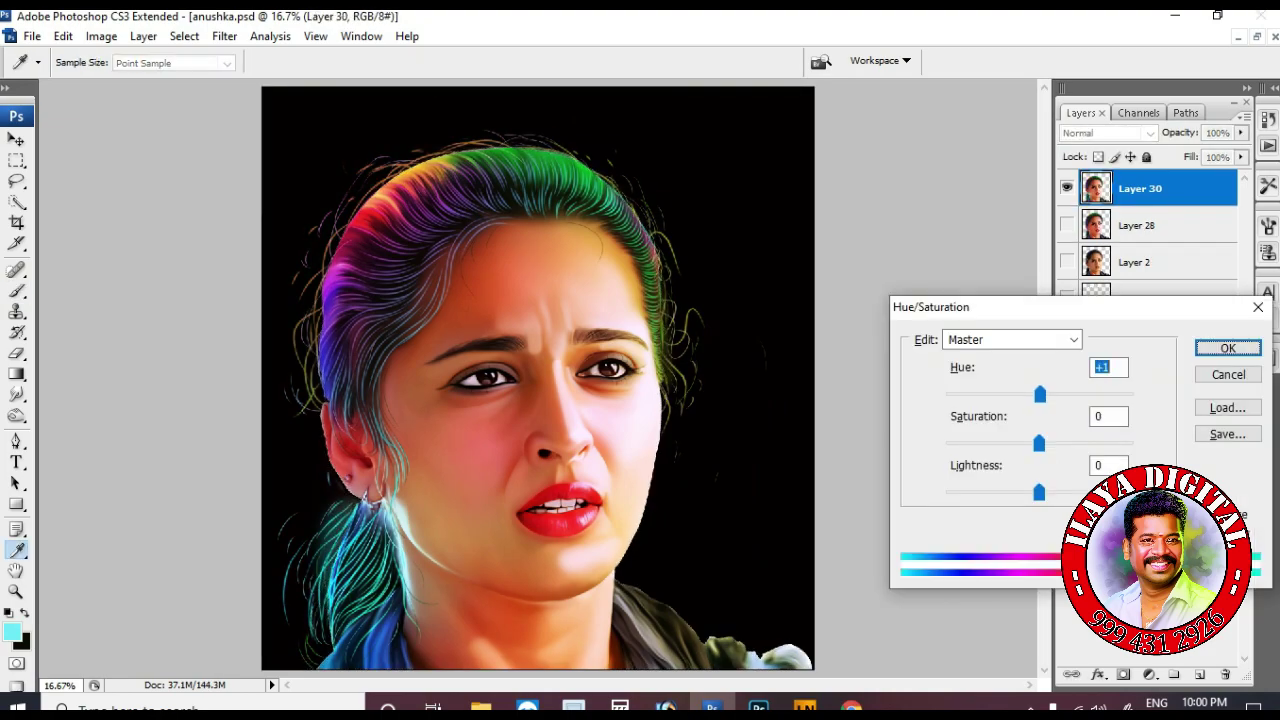
pyautogui.press('Down')
pyautogui.press('Down')
pyautogui.press('Down')
pyautogui.press('Down')
pyautogui.press('Down')
pyautogui.press('Down')
pyautogui.press('Down')
pyautogui.press('Return')
pyautogui.press('b')
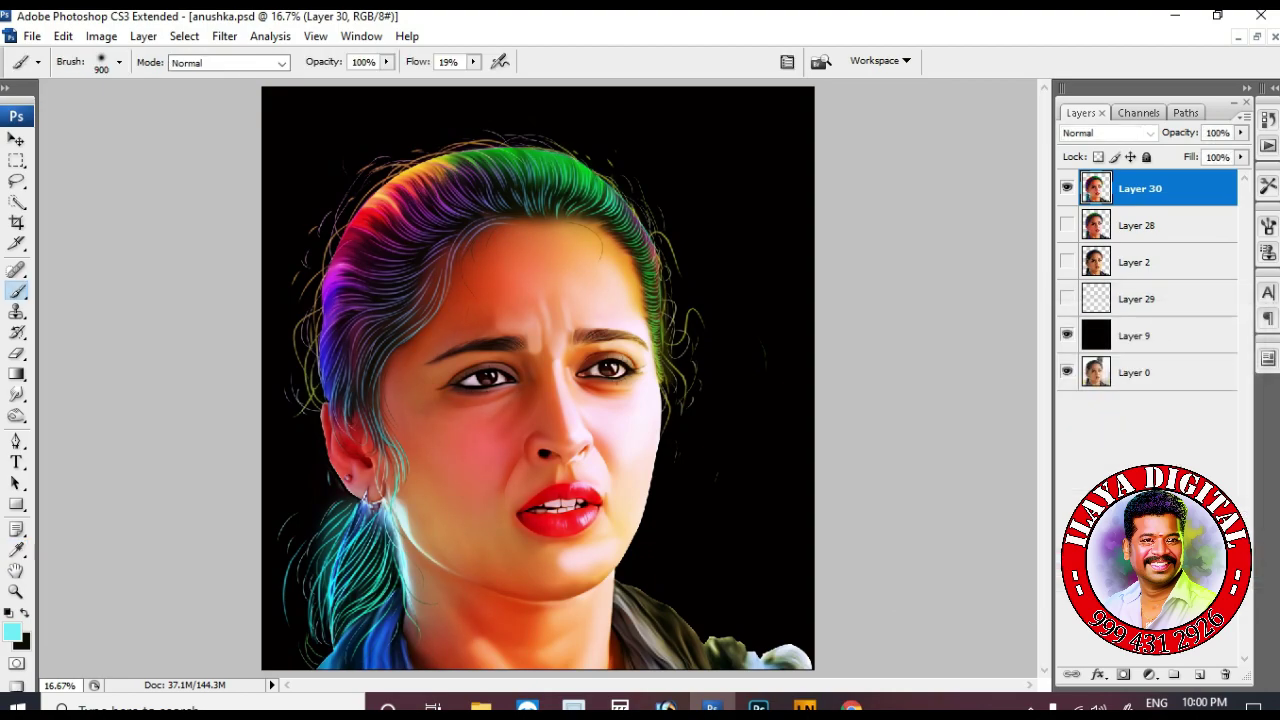
# Show Layer 29 and brush a light green glow beside the hair, using the 900 px soft brush at 100% flow.
pyautogui.click(1140, 335)
pyautogui.click(1067, 298)
pyautogui.click(1140, 298)
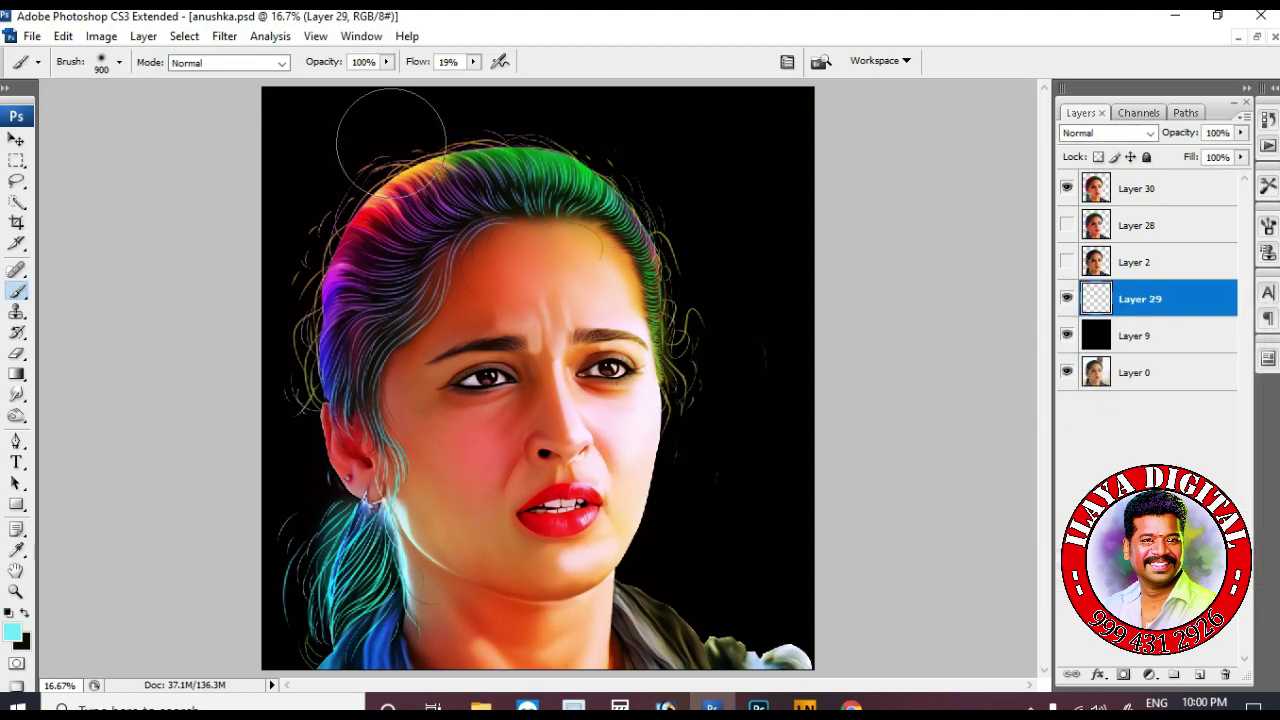
pyautogui.press('i')
pyautogui.click(12, 632)
pyautogui.moveTo(640, 367); pyautogui.dragTo(875, 322)
pyautogui.click(605, 335)
pyautogui.click(640, 240)
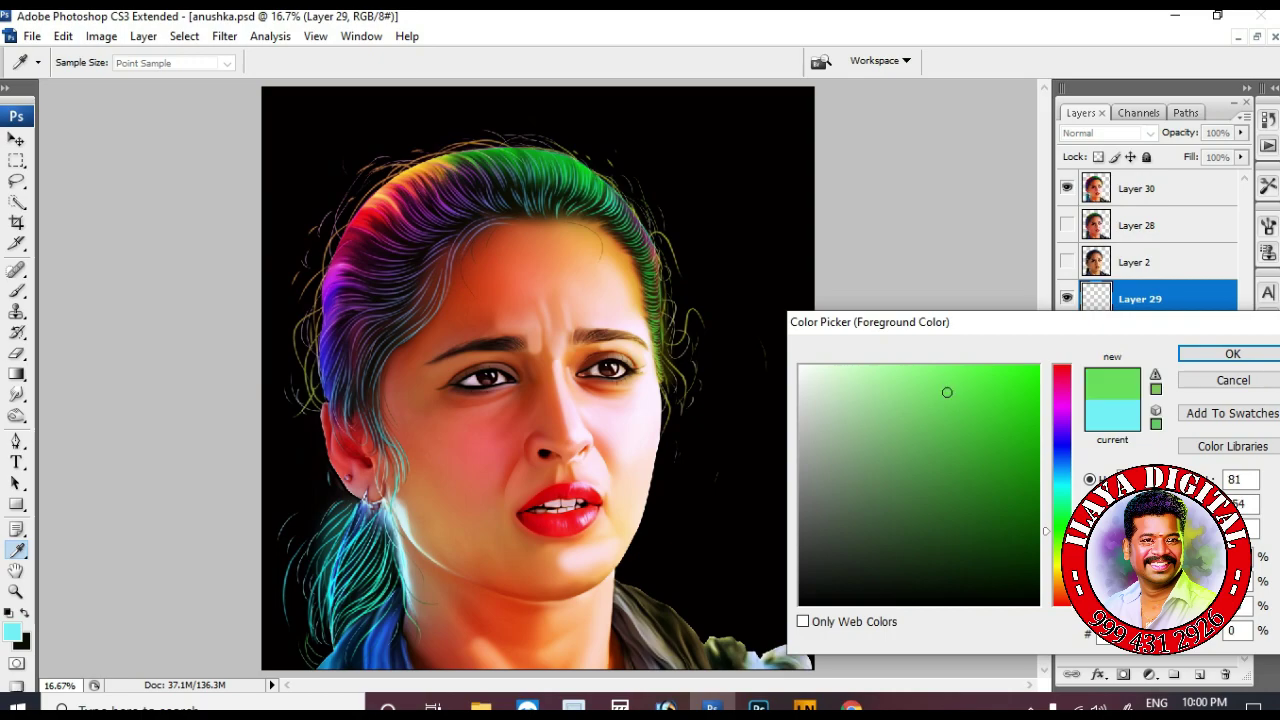
pyautogui.press('Return')
pyautogui.press('b')
pyautogui.moveTo(472, 61); pyautogui.dragTo(476, 76)
pyautogui.moveTo(700, 256); pyautogui.dragTo(705, 340)
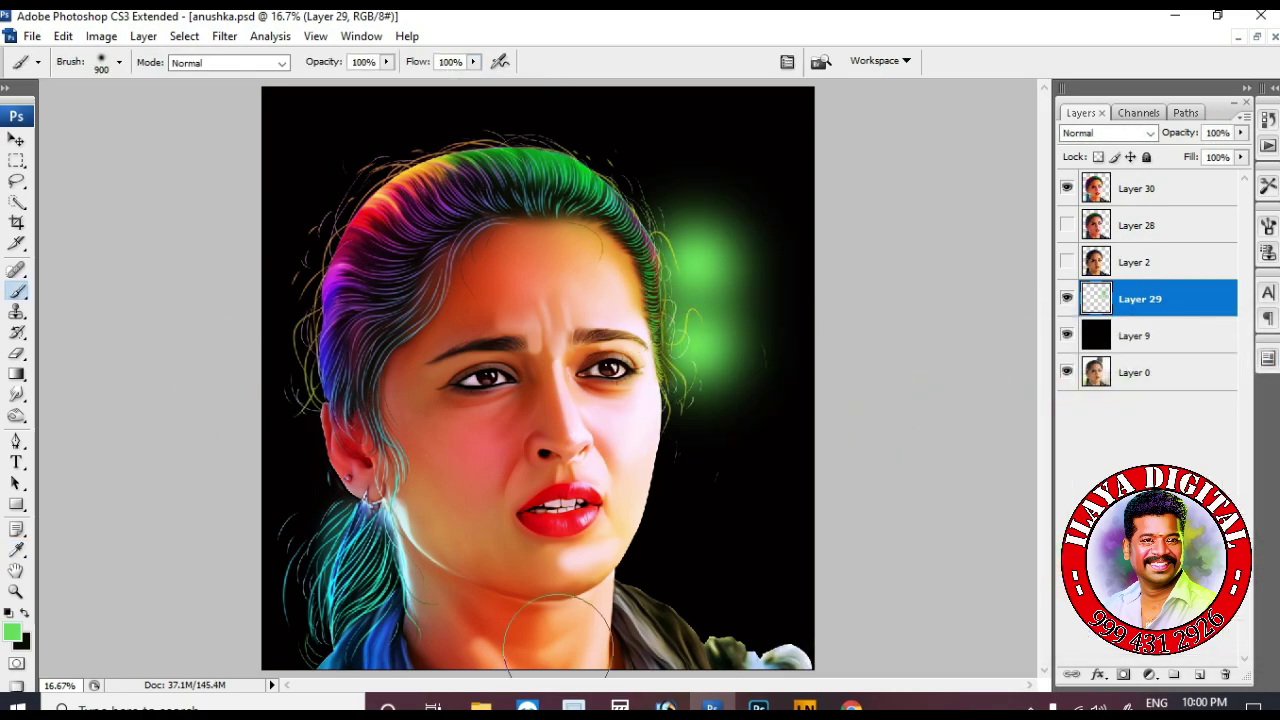
# Show the colour swatches and brush a yellow glow above the head and a red glow at its upper left on Layer 29.
pyautogui.click(361, 36)
pyautogui.click(386, 423)
pyautogui.moveTo(1040, 471); pyautogui.dragTo(896, 118)
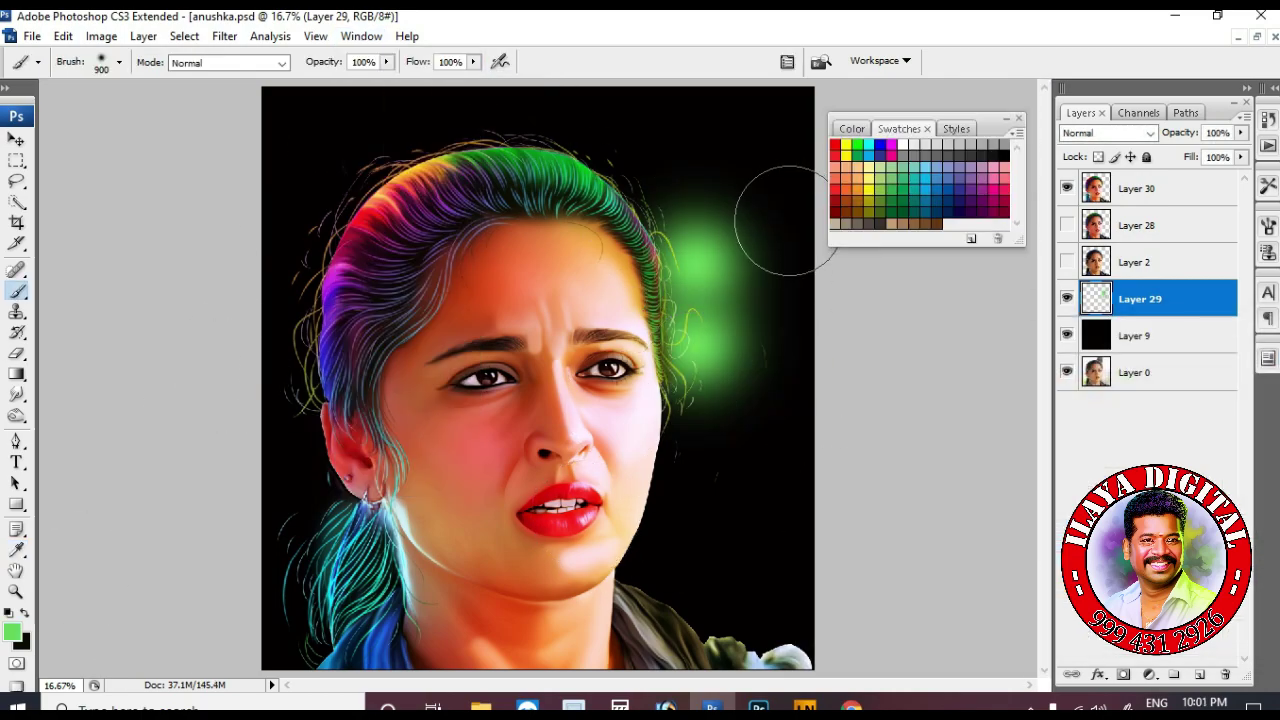
pyautogui.click(846, 145)
pyautogui.moveTo(560, 125); pyautogui.dragTo(600, 135)
pyautogui.click(835, 145)
pyautogui.moveTo(390, 160); pyautogui.dragTo(420, 175)
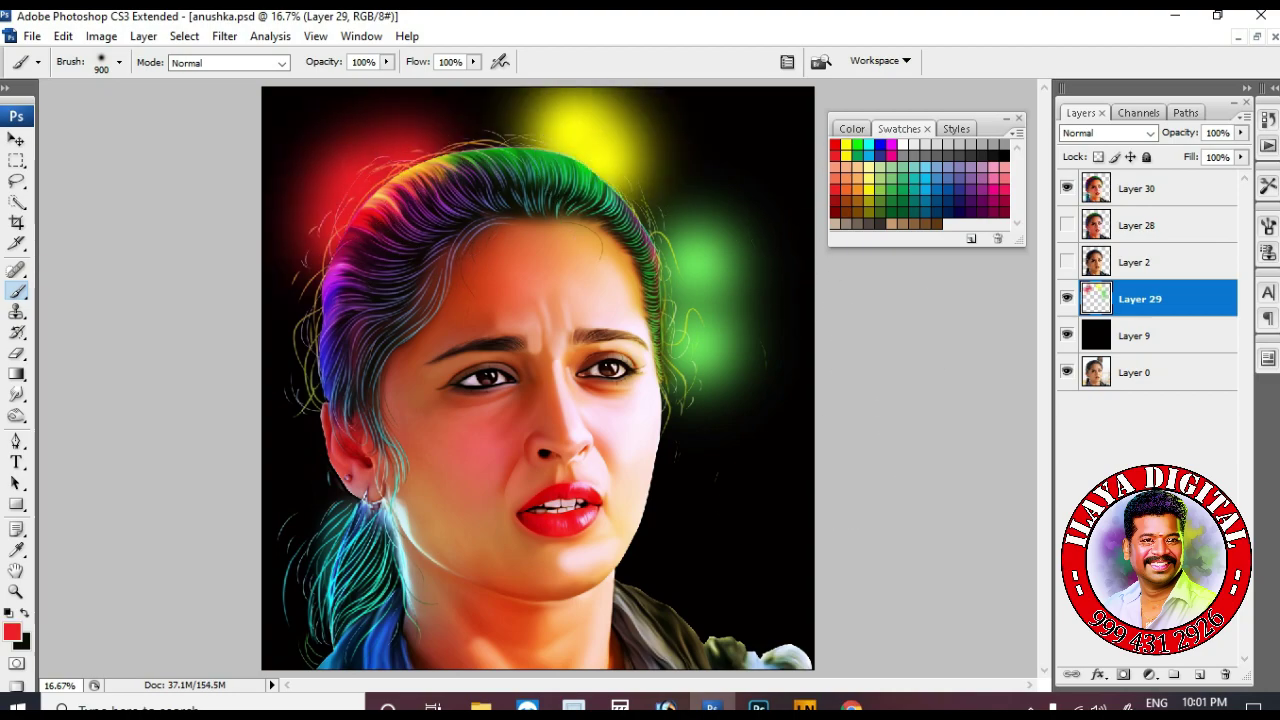
# Brush blue and cyan glows behind the left side of the hair and a yellow glow beside the right jaw.
pyautogui.click(879, 145)
pyautogui.moveTo(295, 330); pyautogui.dragTo(300, 350)
pyautogui.click(868, 145)
pyautogui.moveTo(290, 520); pyautogui.dragTo(310, 600)
pyautogui.click(846, 145)
pyautogui.moveTo(670, 480); pyautogui.dragTo(675, 530)
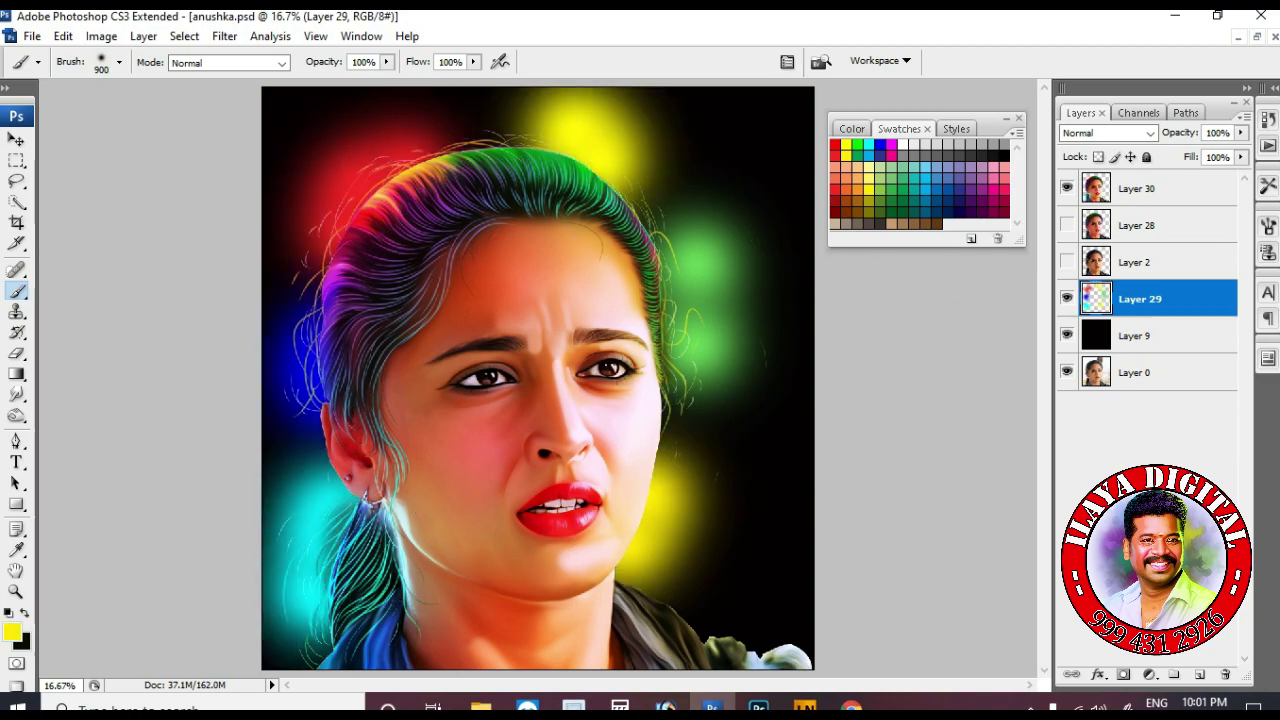
# Add green, orange and magenta glows to the background right of the face and a magenta glow above the hair.
pyautogui.click(857, 145)
pyautogui.moveTo(725, 410); pyautogui.dragTo(730, 440)
pyautogui.click(846, 167)
pyautogui.moveTo(680, 200); pyautogui.dragTo(700, 215)
pyautogui.click(890, 145)
pyautogui.moveTo(700, 370); pyautogui.dragTo(705, 390)
pyautogui.moveTo(470, 120); pyautogui.dragTo(500, 140)
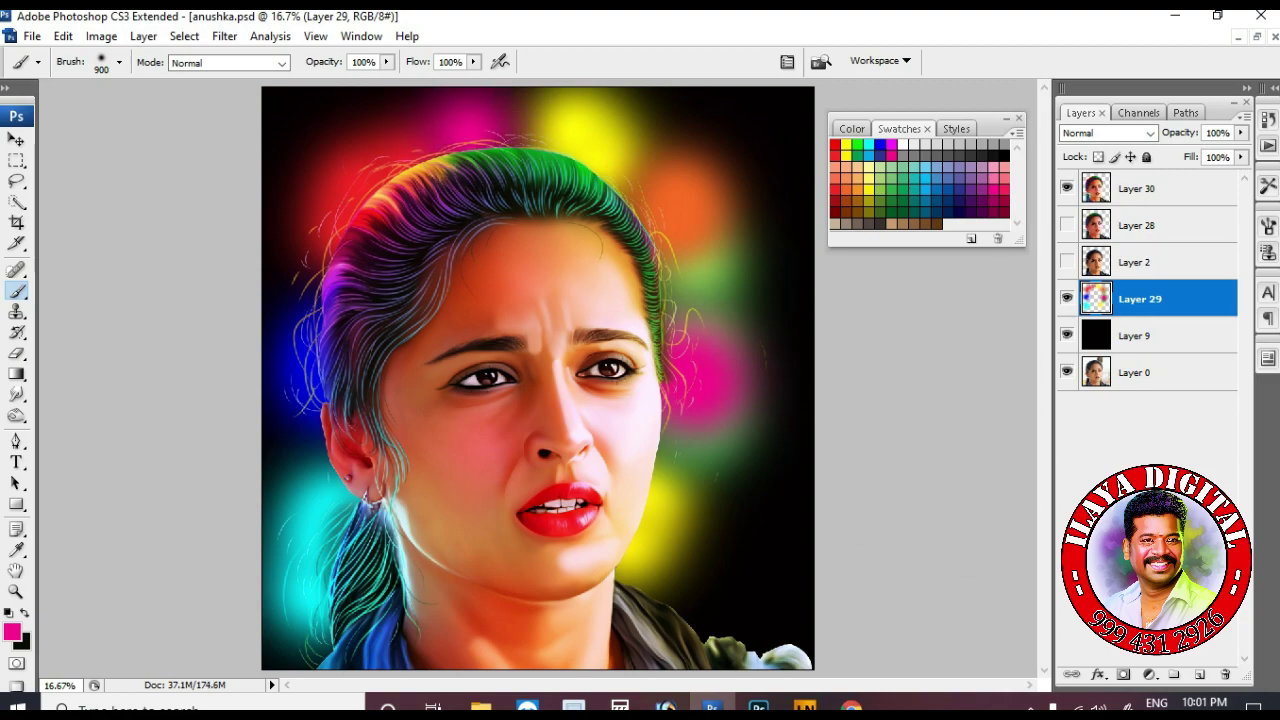
# Add a blue glow in the upper right background and dark yellow glows at the lower right and upper left.
pyautogui.click(890, 167)
pyautogui.moveTo(740, 160); pyautogui.dragTo(750, 180)
pyautogui.click(846, 145)
pyautogui.moveTo(705, 575); pyautogui.dragTo(715, 600)
pyautogui.moveTo(300, 285); pyautogui.dragTo(305, 305)
pyautogui.moveTo(315, 125); pyautogui.dragTo(335, 140)
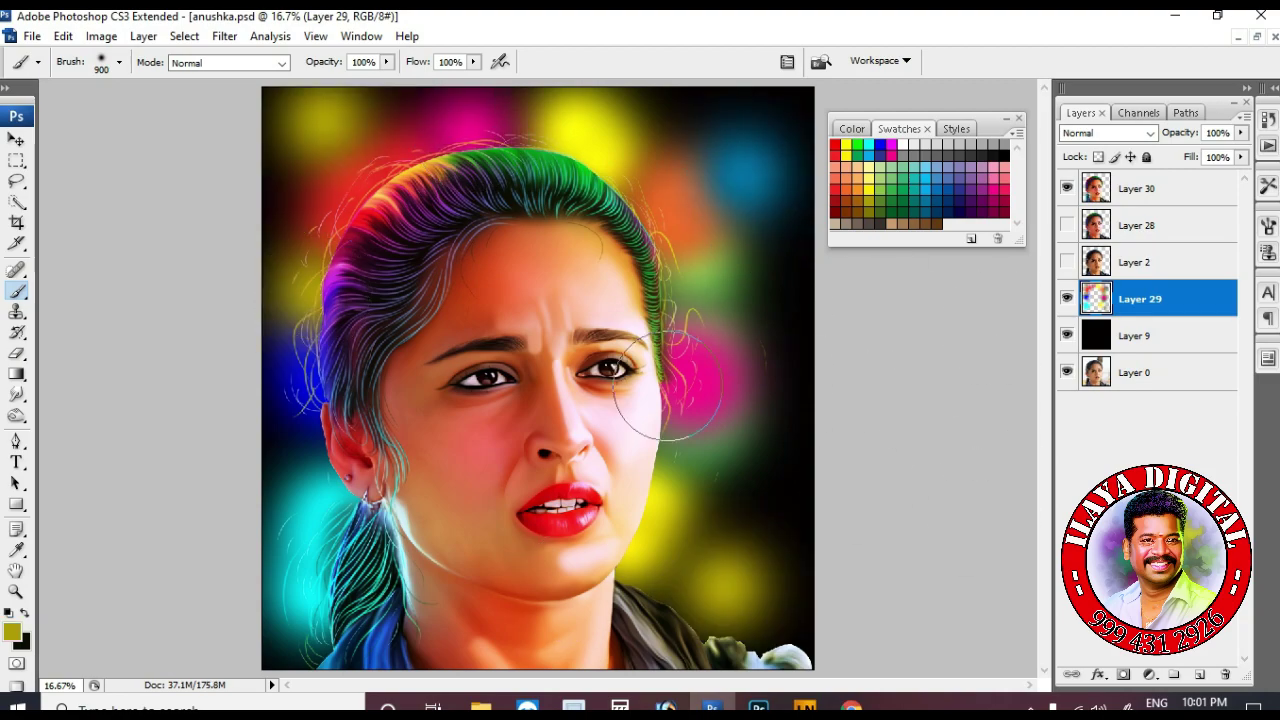
# Smudge the blue and dark yellow background glows on Layer 29 with a 300 px hard brush at 40% strength.
pyautogui.rightClick(627, 462)
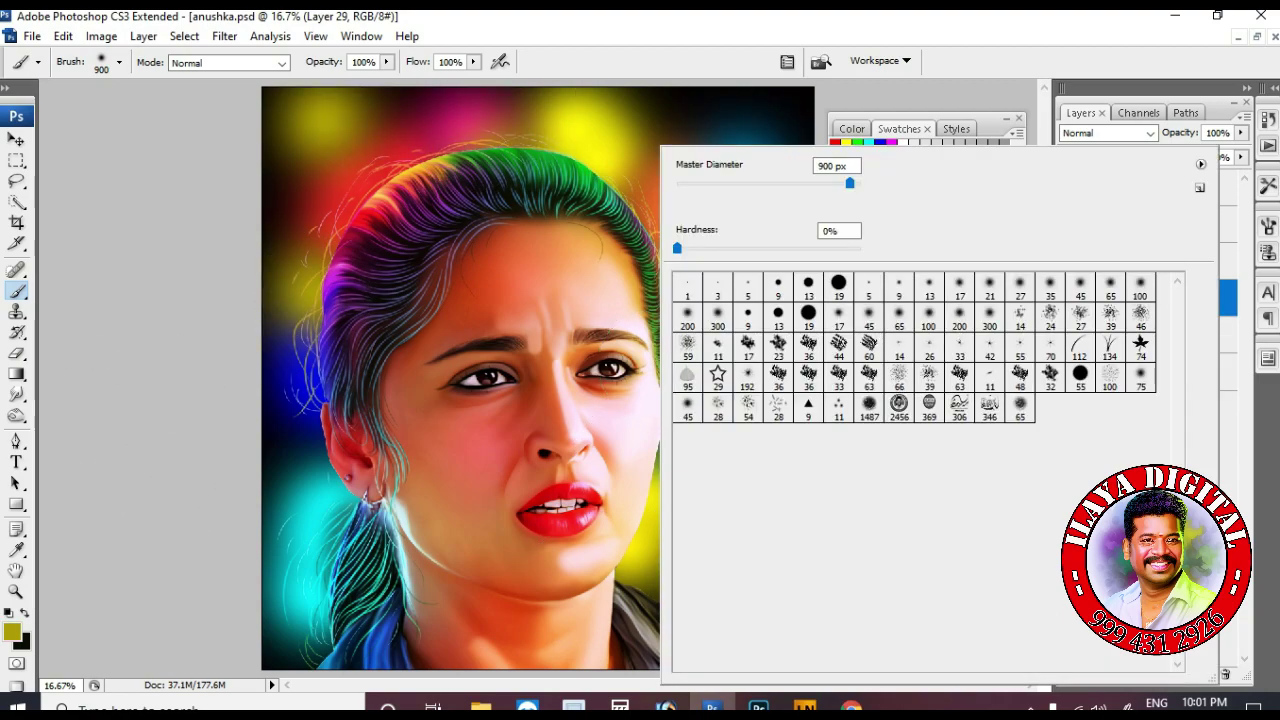
pyautogui.press('Escape')
pyautogui.press('r')
pyautogui.rightClick(581, 462)
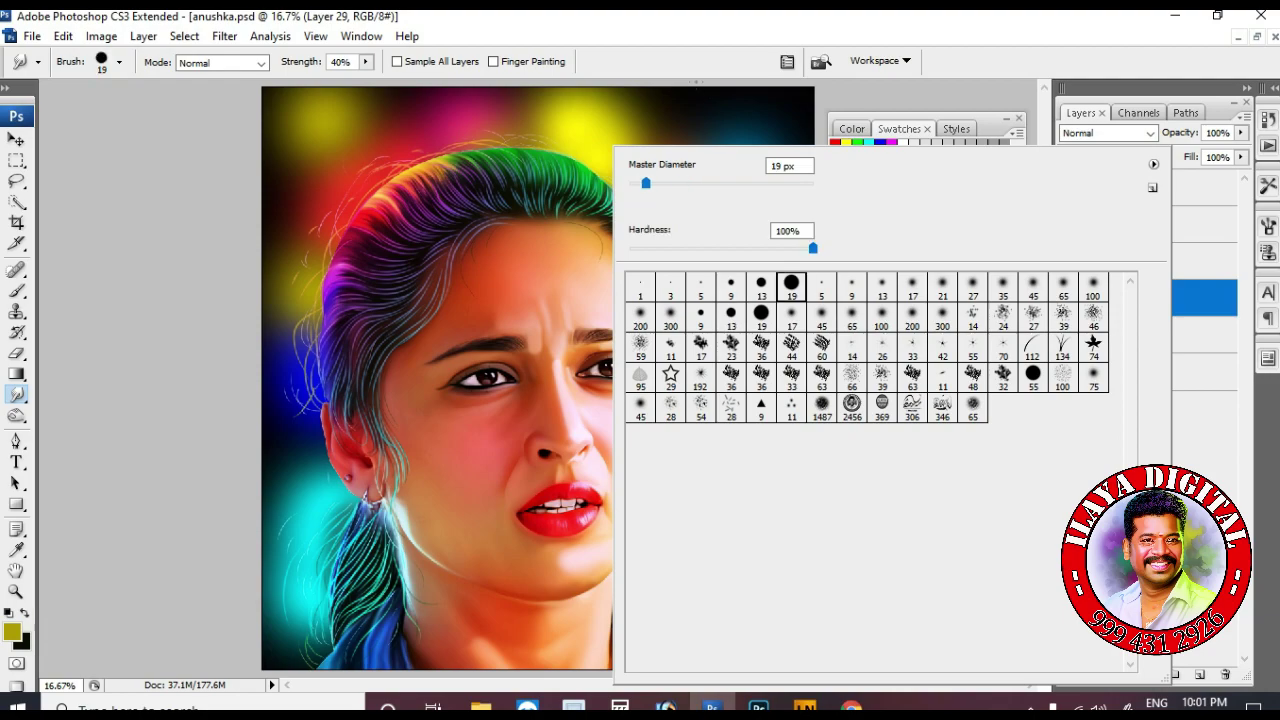
pyautogui.press('Escape')
pyautogui.moveTo(639, 141); pyautogui.dragTo(735, 125)
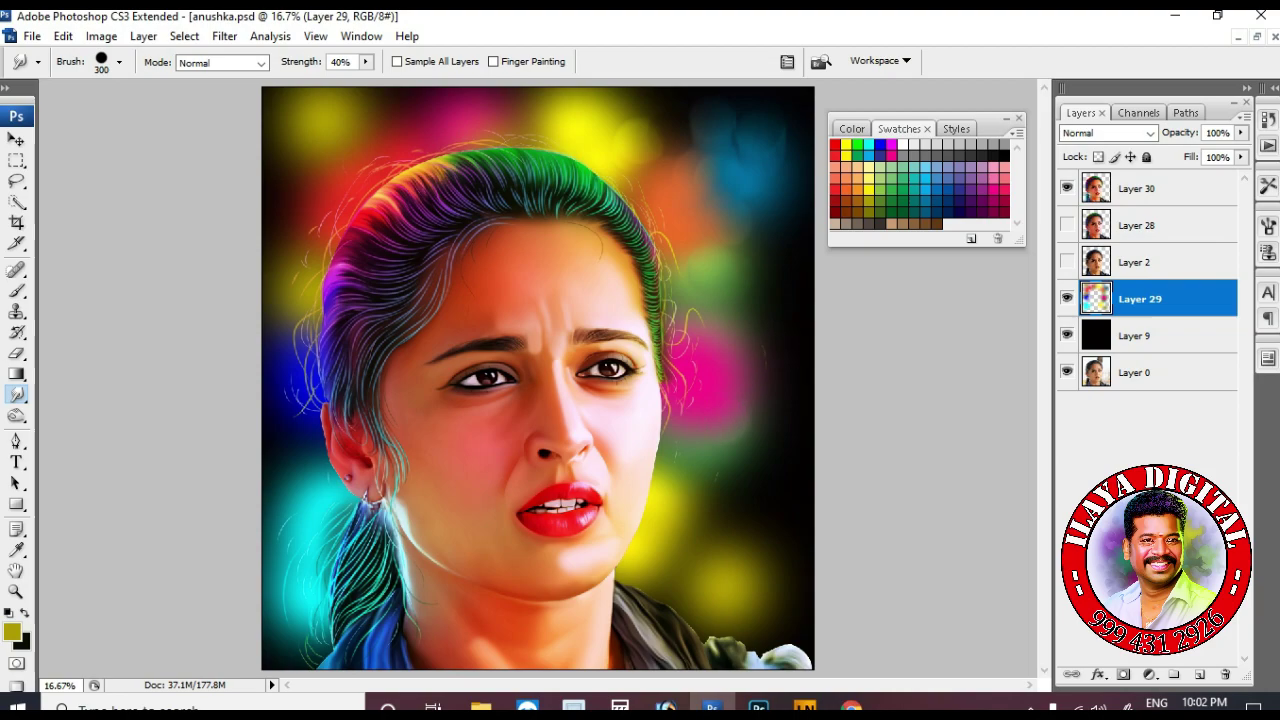
pyautogui.moveTo(740, 560)
pyautogui.mouseDown()
pyautogui.moveTo(750, 610)
pyautogui.moveTo(730, 604)
pyautogui.mouseUp()
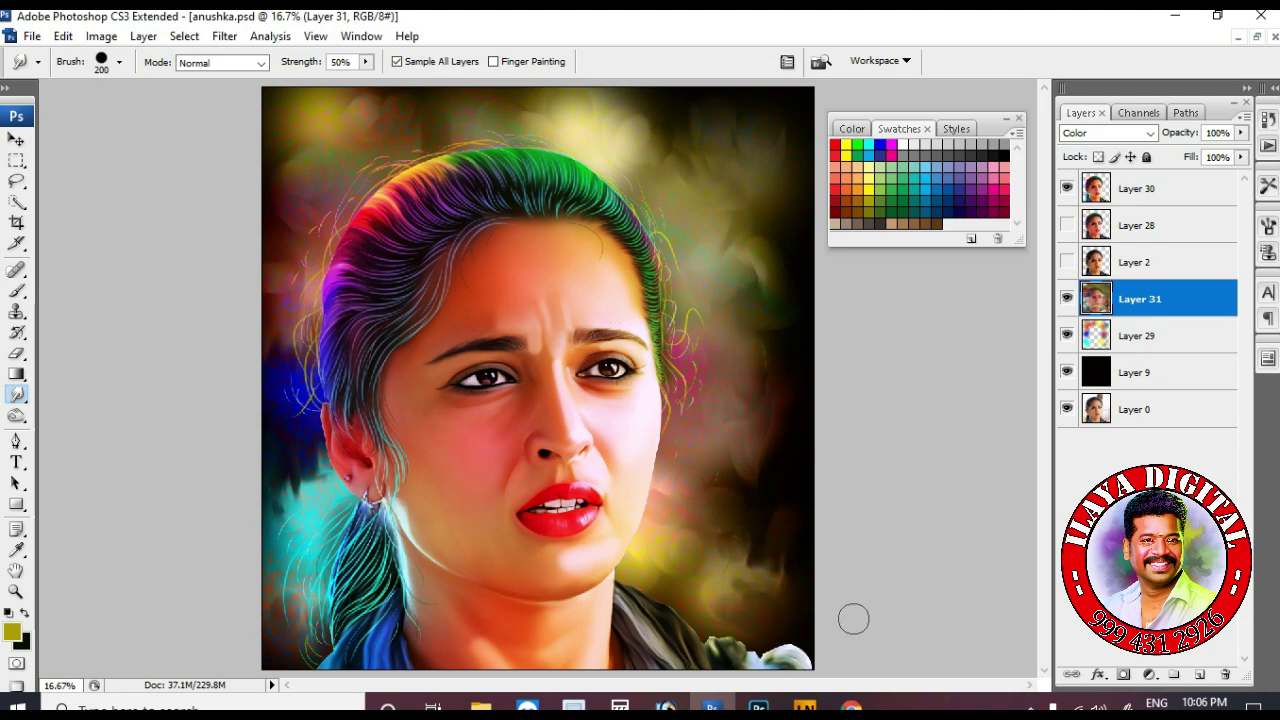
# Darken the background edges on Layer 31 and Layer 29 with a large soft black brush at 30% flow.
pyautogui.press('b')
pyautogui.press('x')
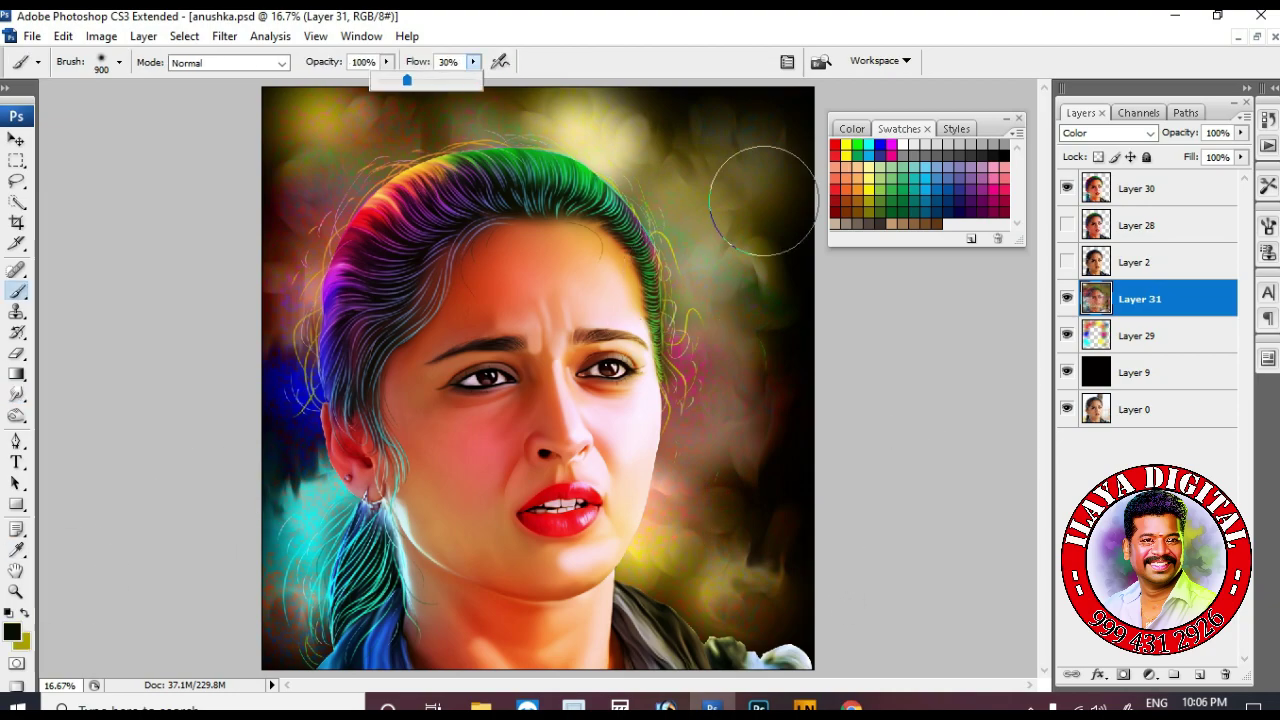
pyautogui.moveTo(303, 140)
pyautogui.mouseDown()
pyautogui.moveTo(275, 442)
pyautogui.moveTo(301, 423)
pyautogui.moveTo(272, 650)
pyautogui.mouseUp()
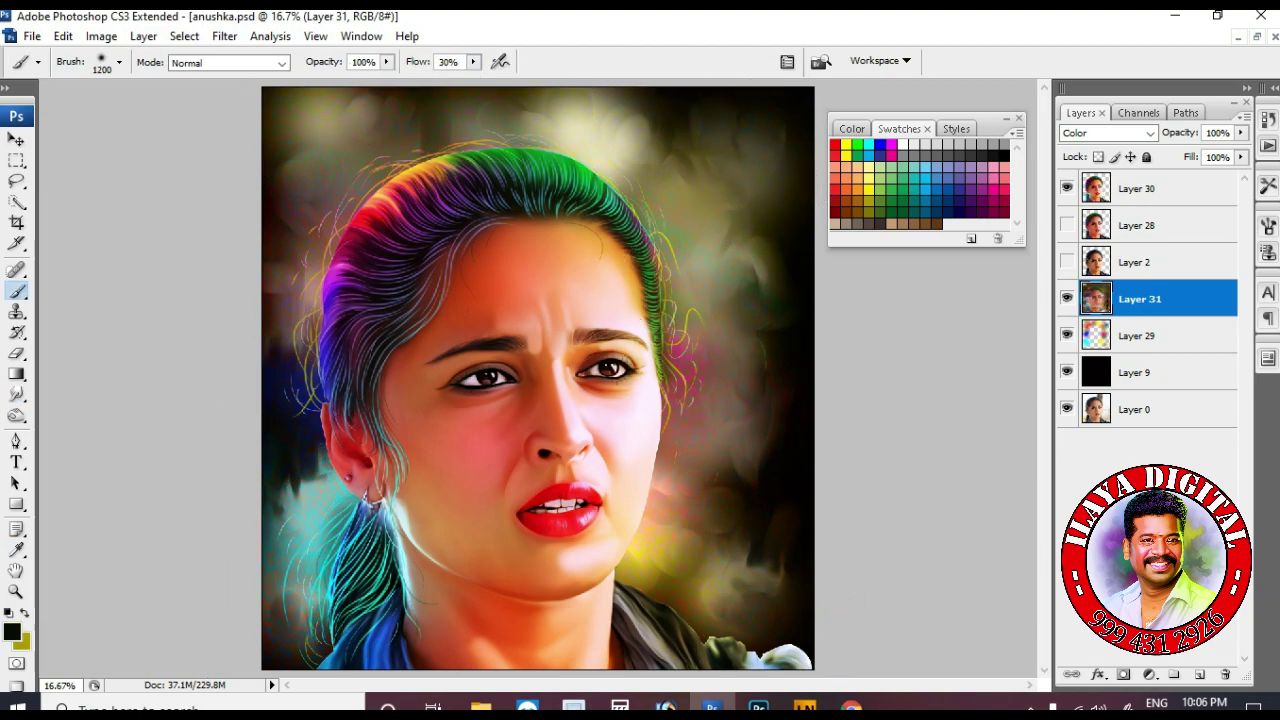
pyautogui.hotkey('alt', '[')
pyautogui.moveTo(200, 671)
pyautogui.mouseDown()
pyautogui.moveTo(290, 110)
pyautogui.moveTo(700, 129)
pyautogui.moveTo(700, 490)
pyautogui.moveTo(760, 320)
pyautogui.mouseUp()
# Brush magenta, yellow, cyan and green tints into the background around the head with the 1200 px brush at 30% flow.
pyautogui.keyDown('alt'); pyautogui.click(659, 283); pyautogui.keyUp('alt')
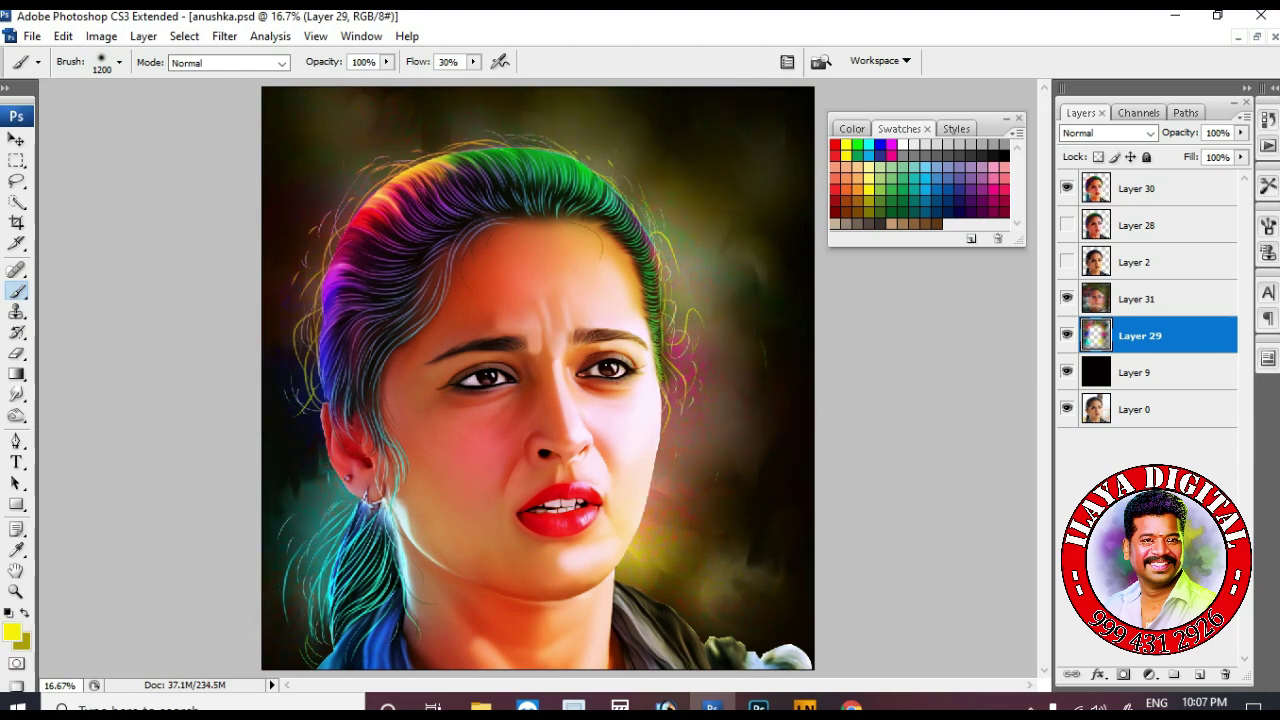
pyautogui.keyDown('alt'); pyautogui.click(369, 183); pyautogui.keyUp('alt')
pyautogui.hotkey('alt', ']')
pyautogui.keyDown('alt'); pyautogui.click(601, 155); pyautogui.keyUp('alt')
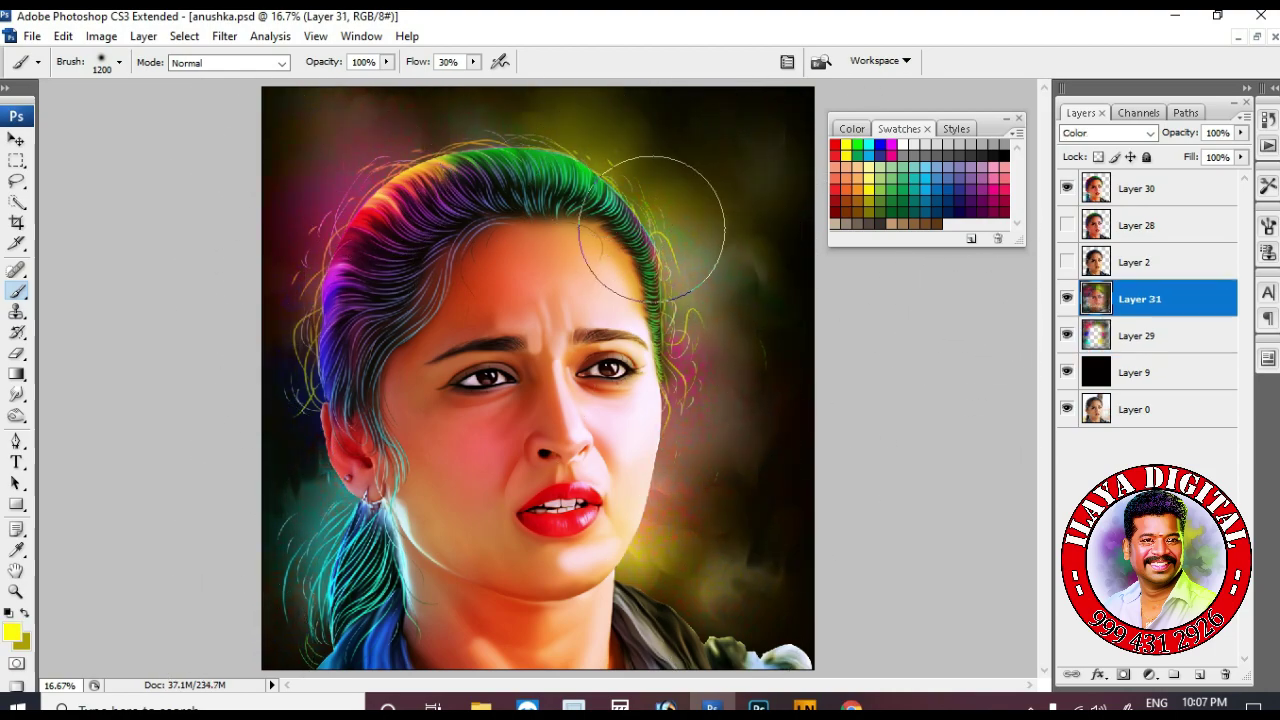
pyautogui.keyDown('alt'); pyautogui.click(369, 452); pyautogui.keyUp('alt')
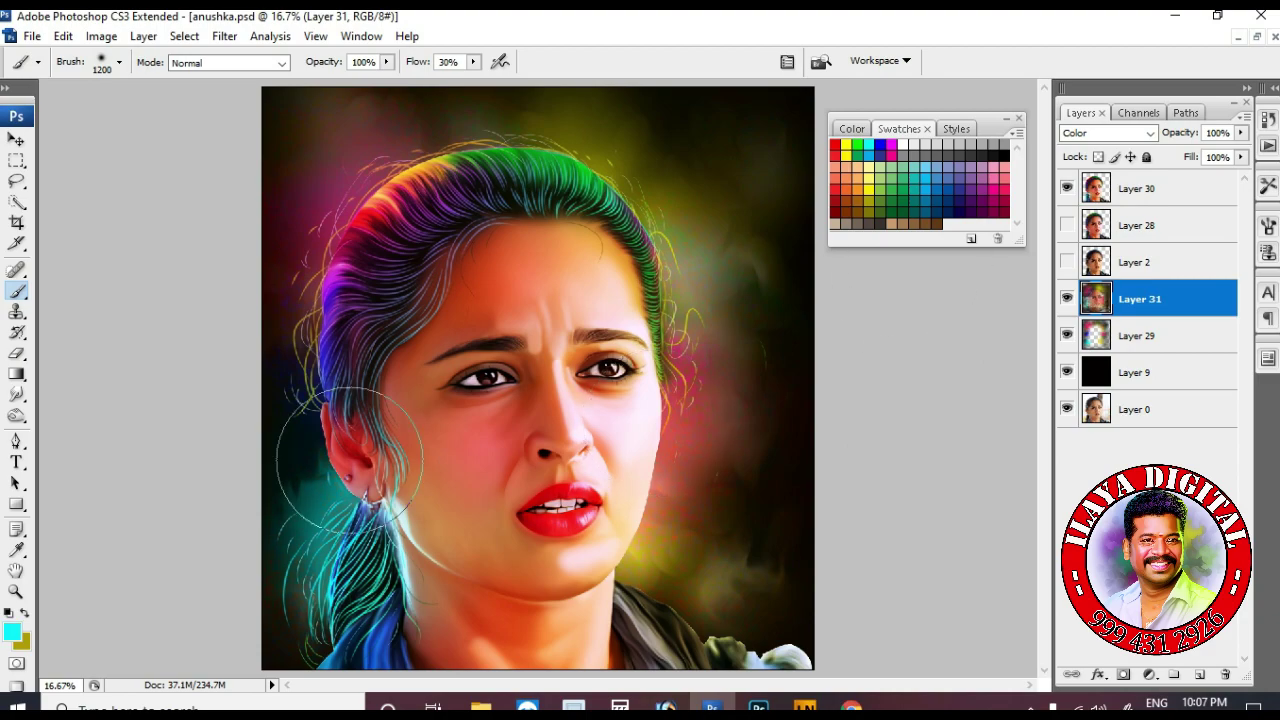
pyautogui.moveTo(671, 207)
pyautogui.mouseDown()
pyautogui.moveTo(730, 203)
pyautogui.moveTo(715, 583)
pyautogui.mouseUp()
# Make Layer 30 active, hide the swatches, and set up the 346 signature brush with a yellow foreground and 100% flow.
pyautogui.hotkey('alt', 'shift', '[')
pyautogui.hotkey('alt', '.')
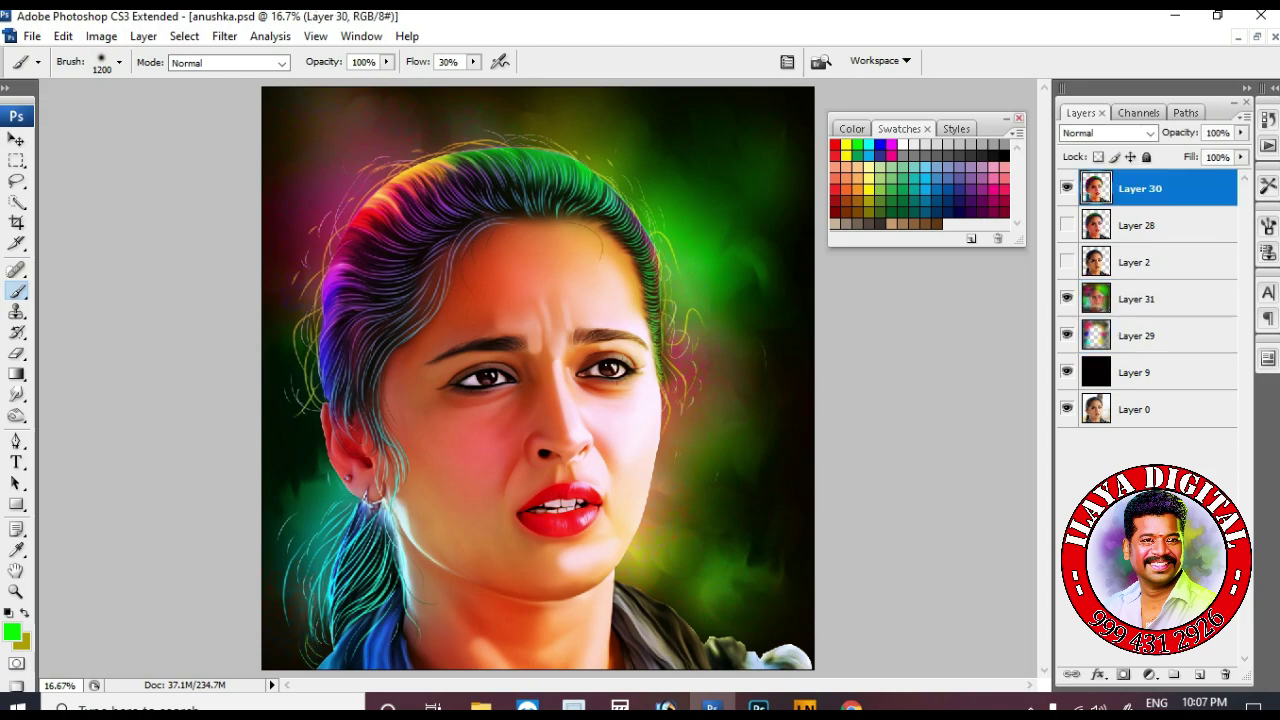
pyautogui.press('F6')
pyautogui.rightClick(705, 255)
pyautogui.doubleClick(1026, 405)
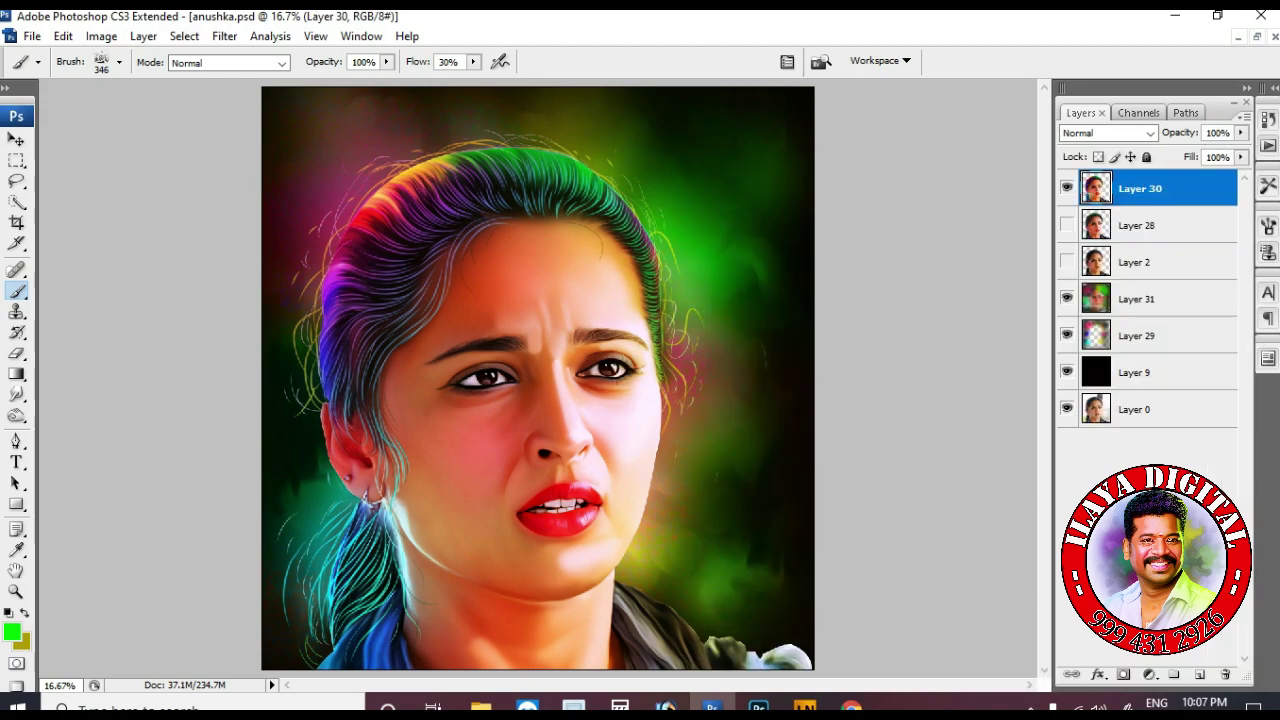
pyautogui.click(12, 631)
pyautogui.click(1229, 351)
pyautogui.click(473, 62)
# Try stamping the yellow signature at 1000 px in the upper right background on Layer 30 and undo it.
pyautogui.click(715, 160)
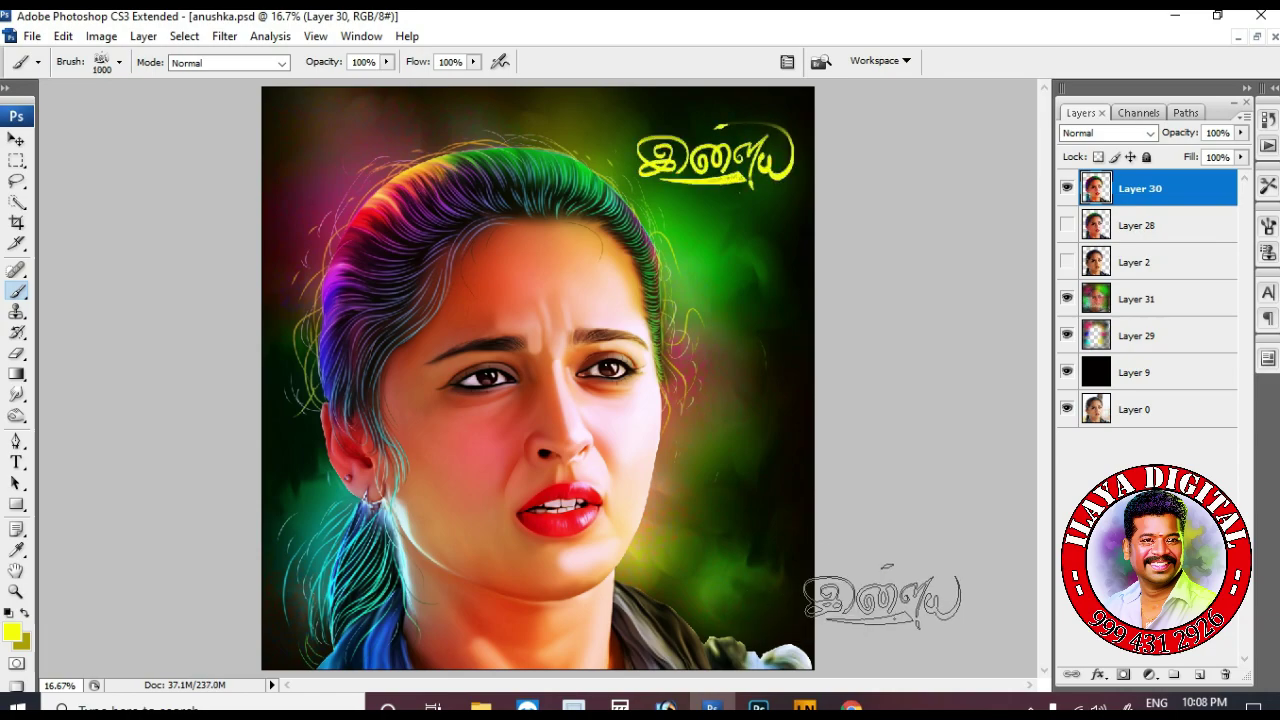
pyautogui.hotkey('ctrl', 'alt', 'z')
pyautogui.hotkey('ctrl', 'alt', 'z')
pyautogui.hotkey('ctrl', 'alt', 'z')
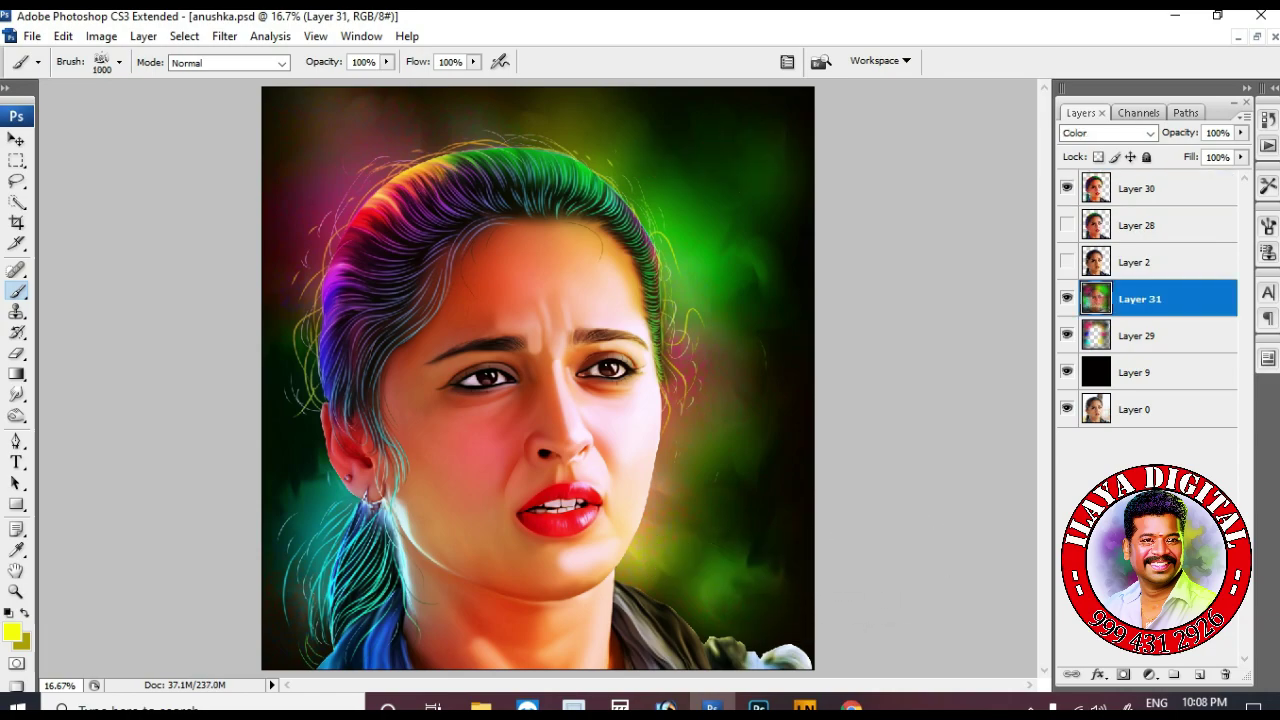
# Try the yellow signature and the round ILAYA DIGITAL portrait seal beside the neck on new Layer 32, undoing each stamp.
pyautogui.click(724, 541)
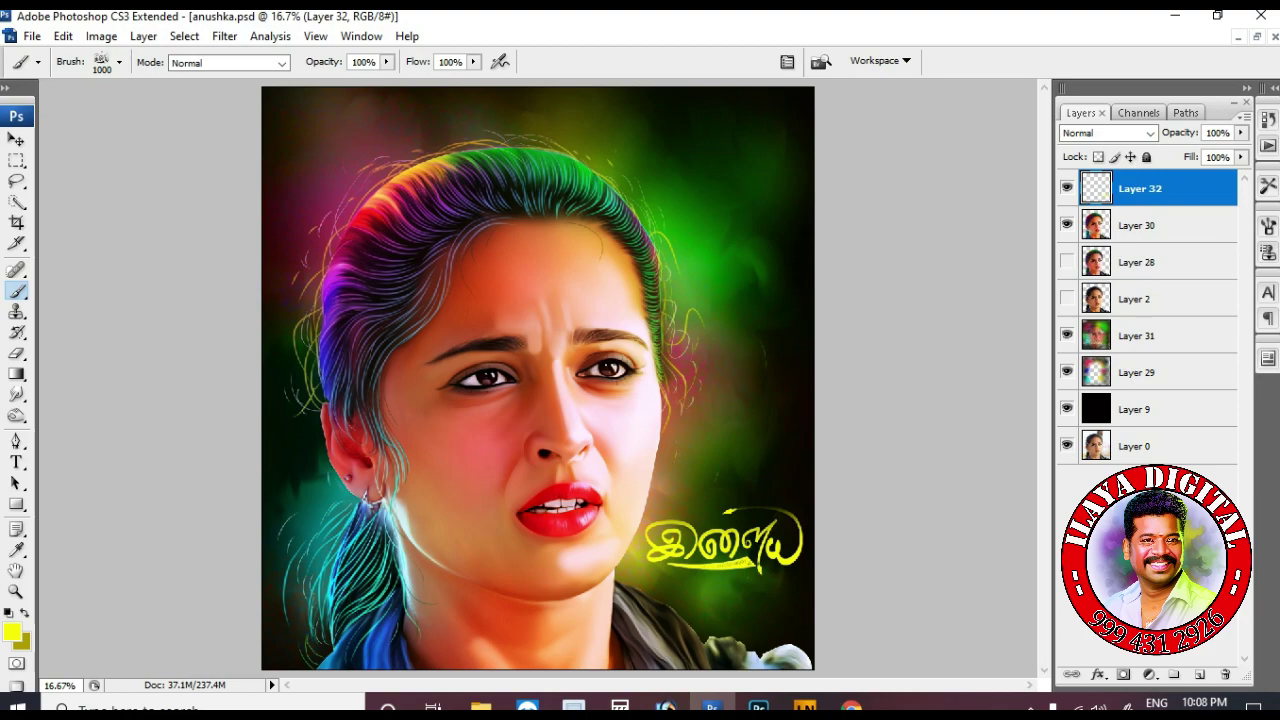
pyautogui.hotkey('ctrl', 'z')
pyautogui.rightClick(724, 541)
pyautogui.doubleClick(912, 409)
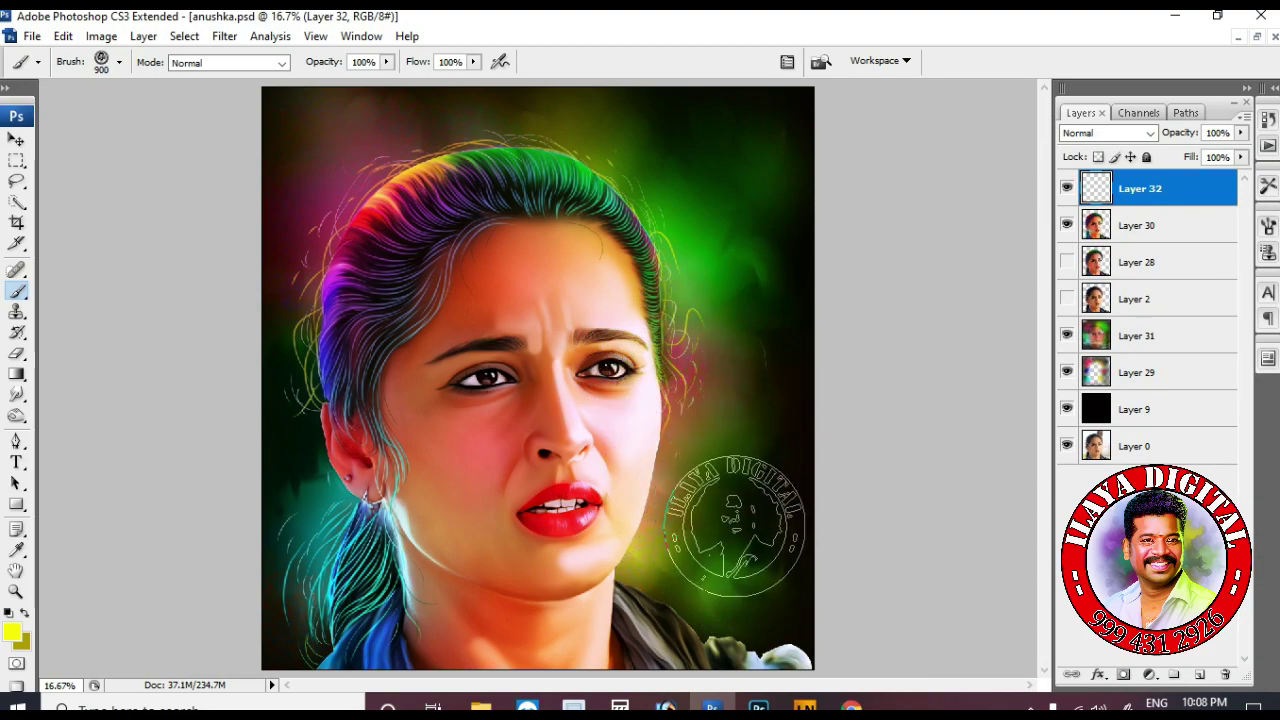
pyautogui.click(735, 527)
pyautogui.hotkey('ctrl', 'z')
# Stamp the circular ILAYA digital logo in yellow at 1400 px in the lower right background on Layer 32 and fit the image on screen.
pyautogui.rightClick(733, 524)
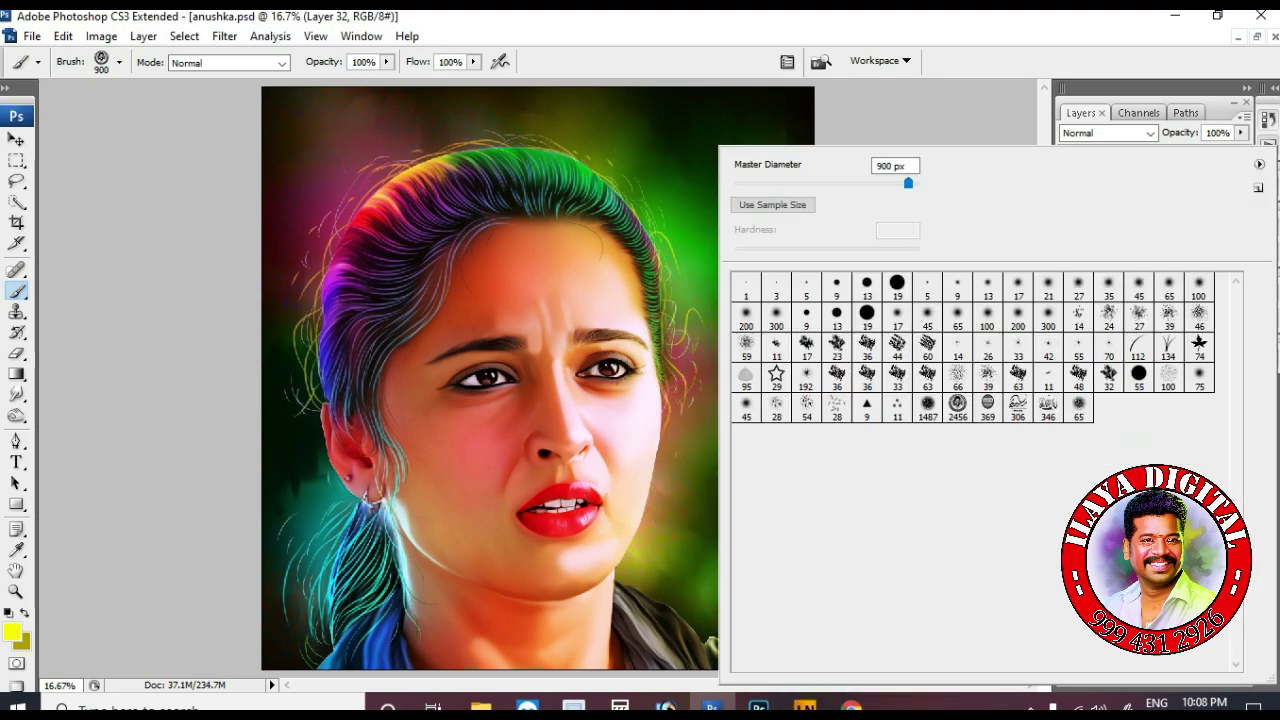
pyautogui.doubleClick(990, 408)
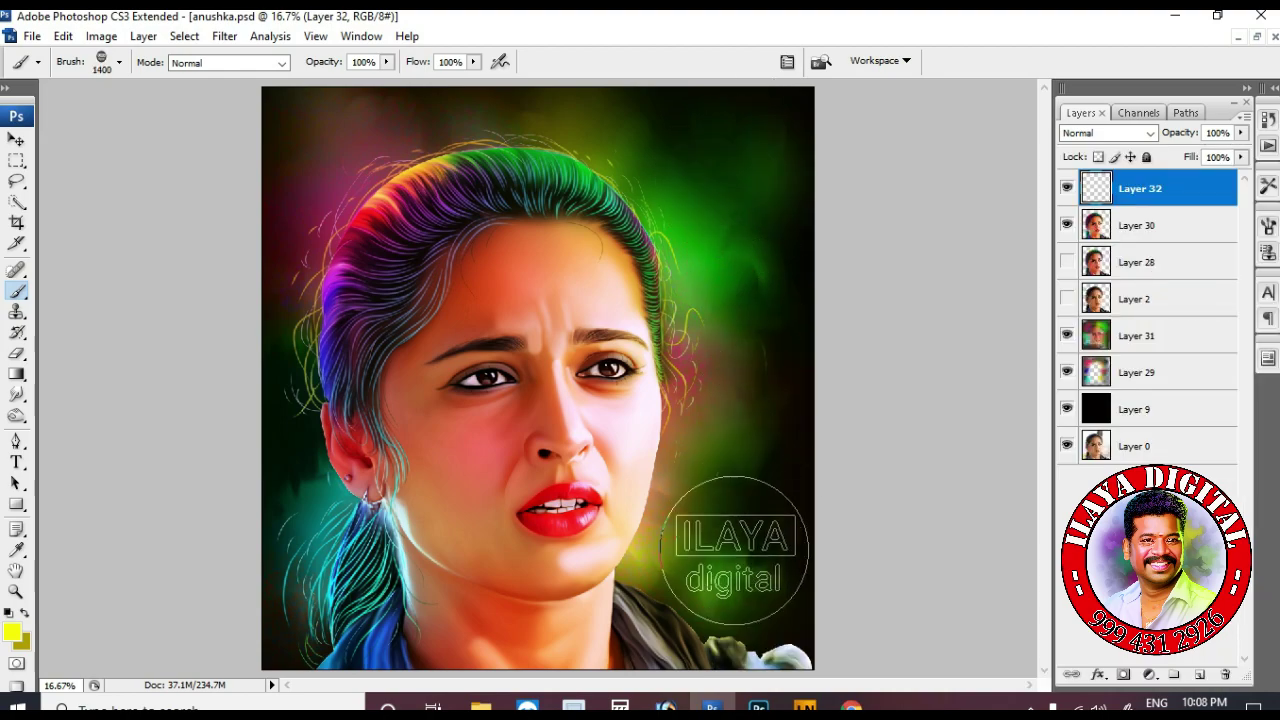
pyautogui.click(730, 533)
pyautogui.hotkey('ctrl', '0')
pyautogui.press('v')
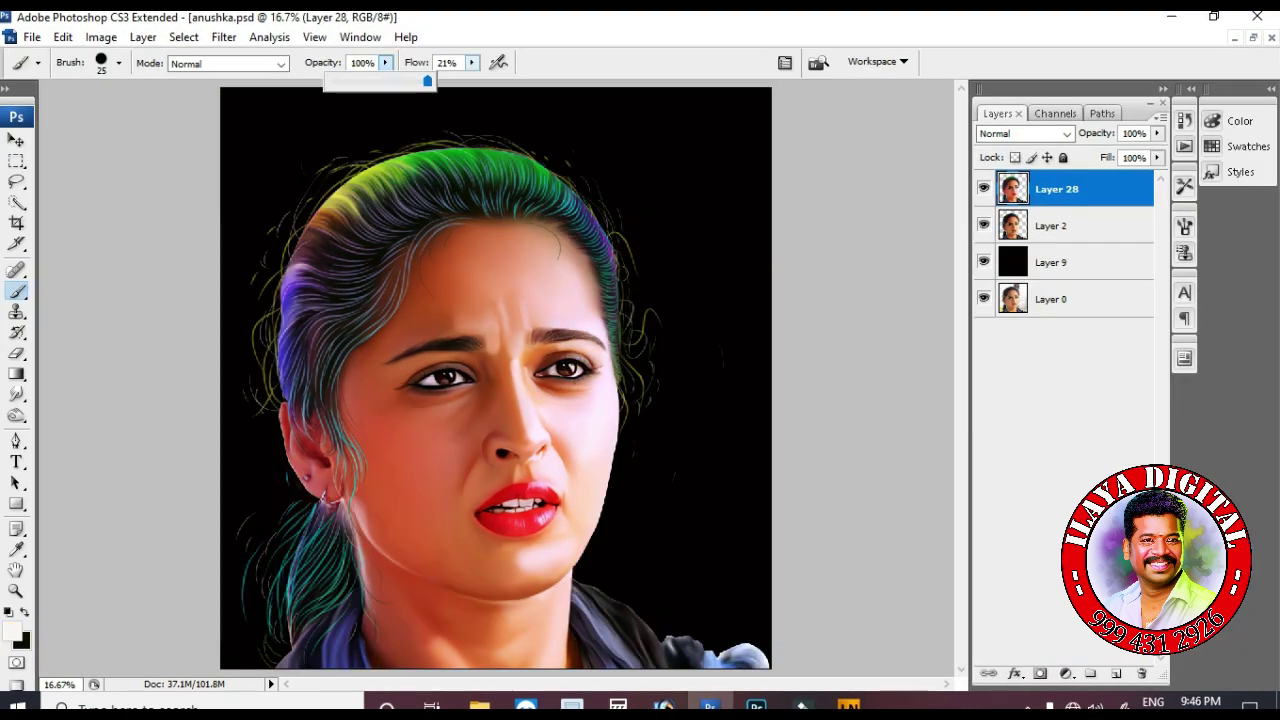
# Set the 25 px brush's flow to 100% and dab white in the black background above the hair on Layer 28.
pyautogui.click(471, 62)
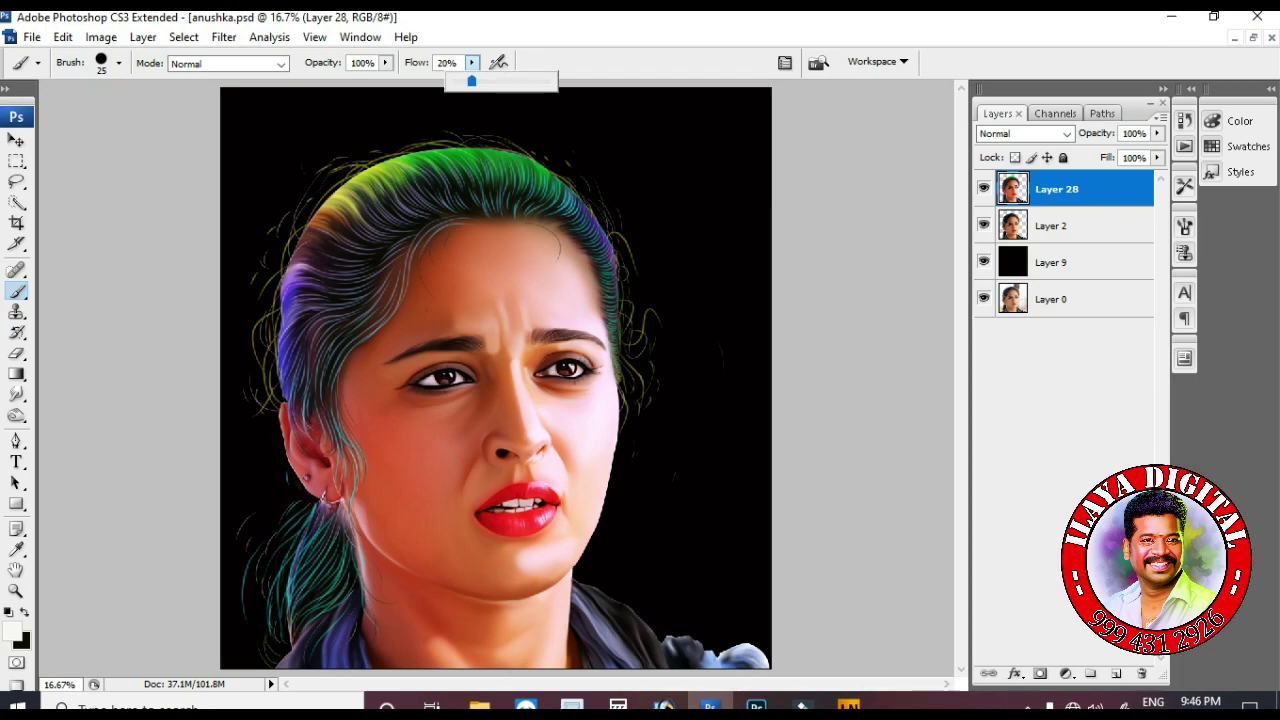
pyautogui.click(609, 143)
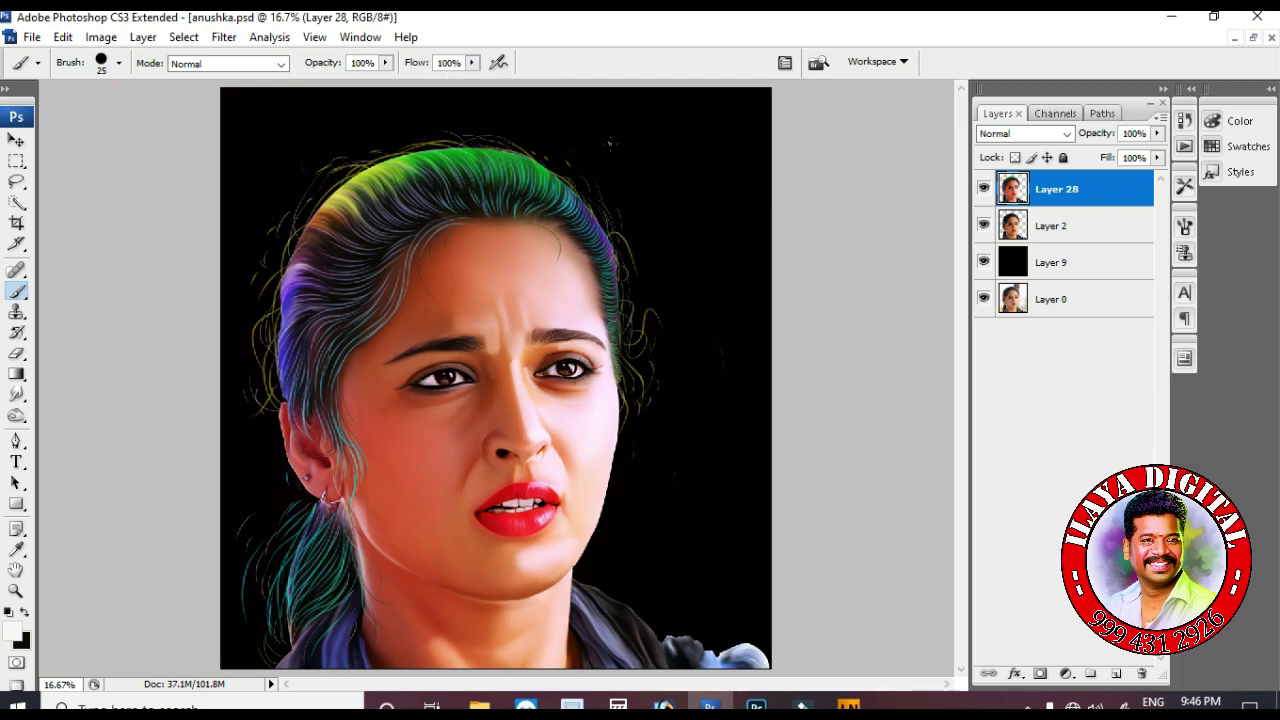